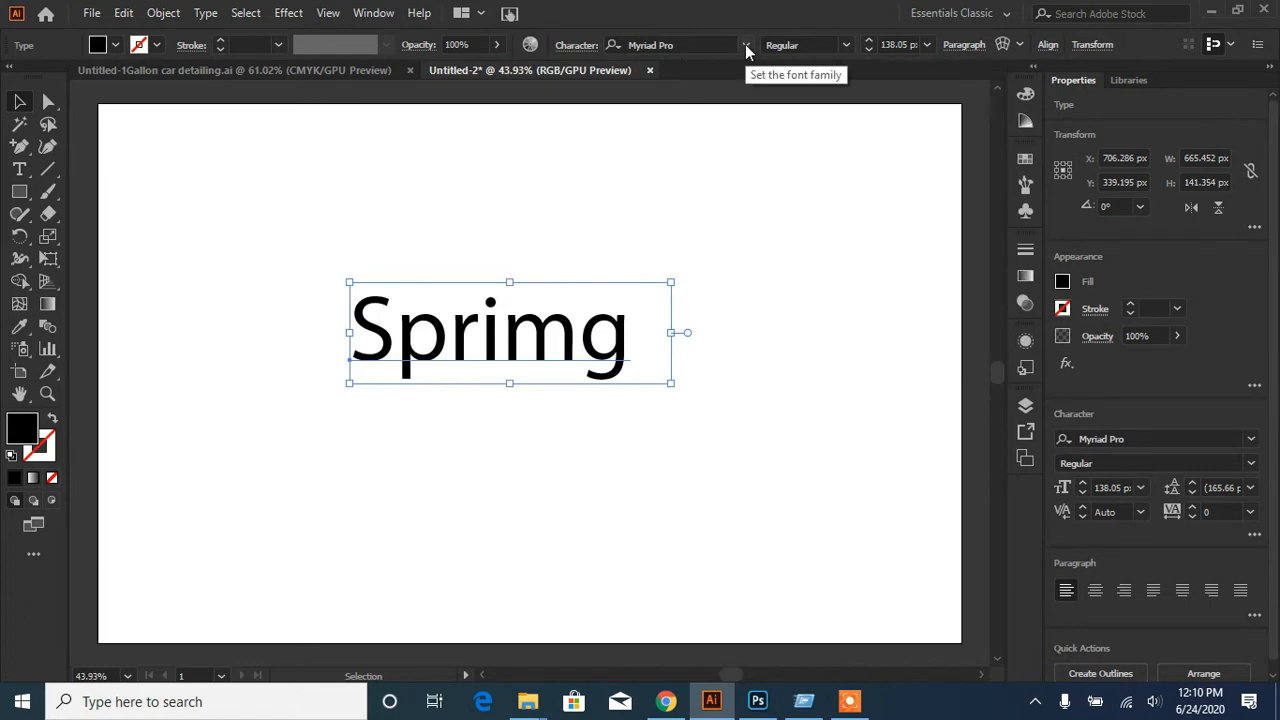
- Set the font of the "Sprimg" text to Voice of the Highlander
click(746, 45)
drag(1060, 300, 1048, 200)
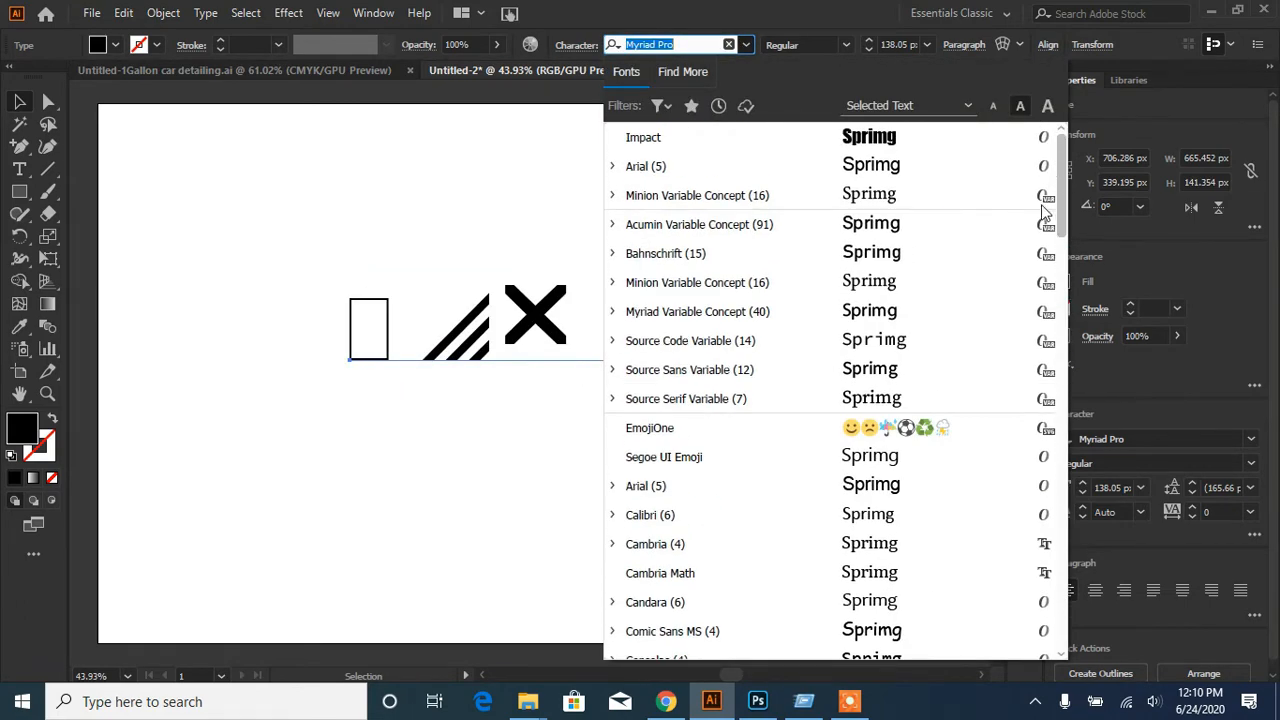
drag(1043, 210, 1063, 477)
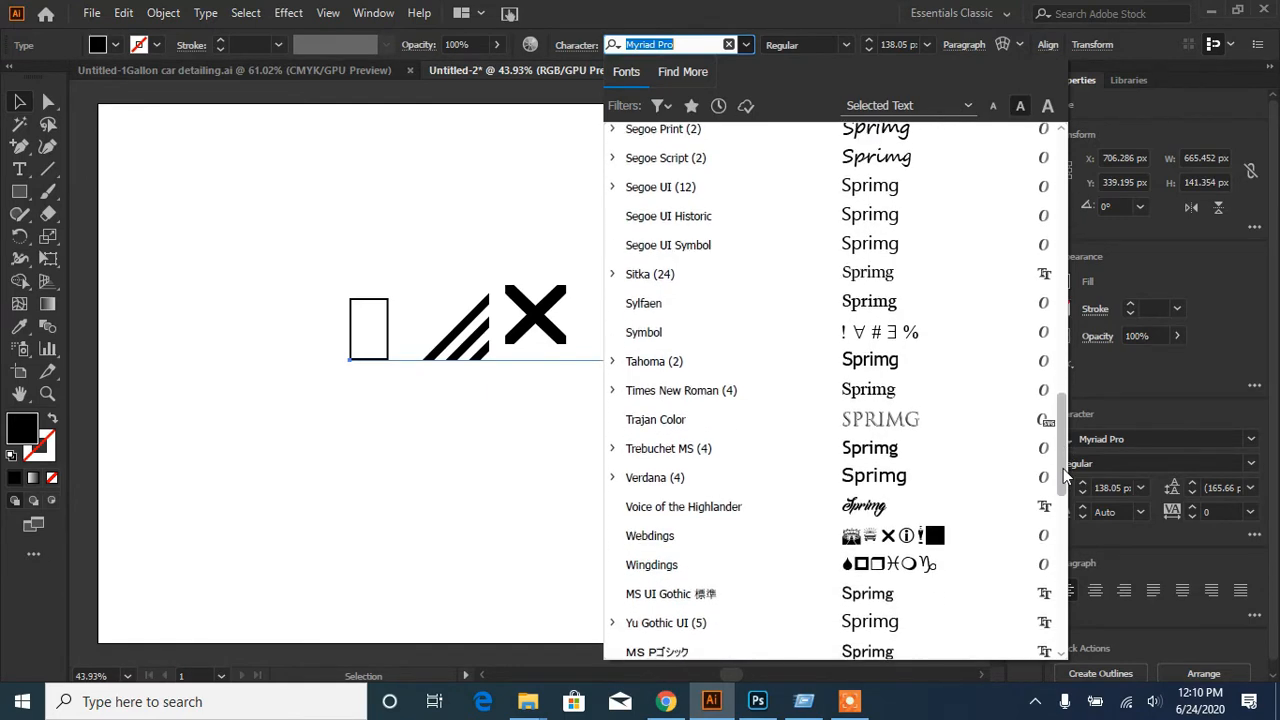
click(850, 510)
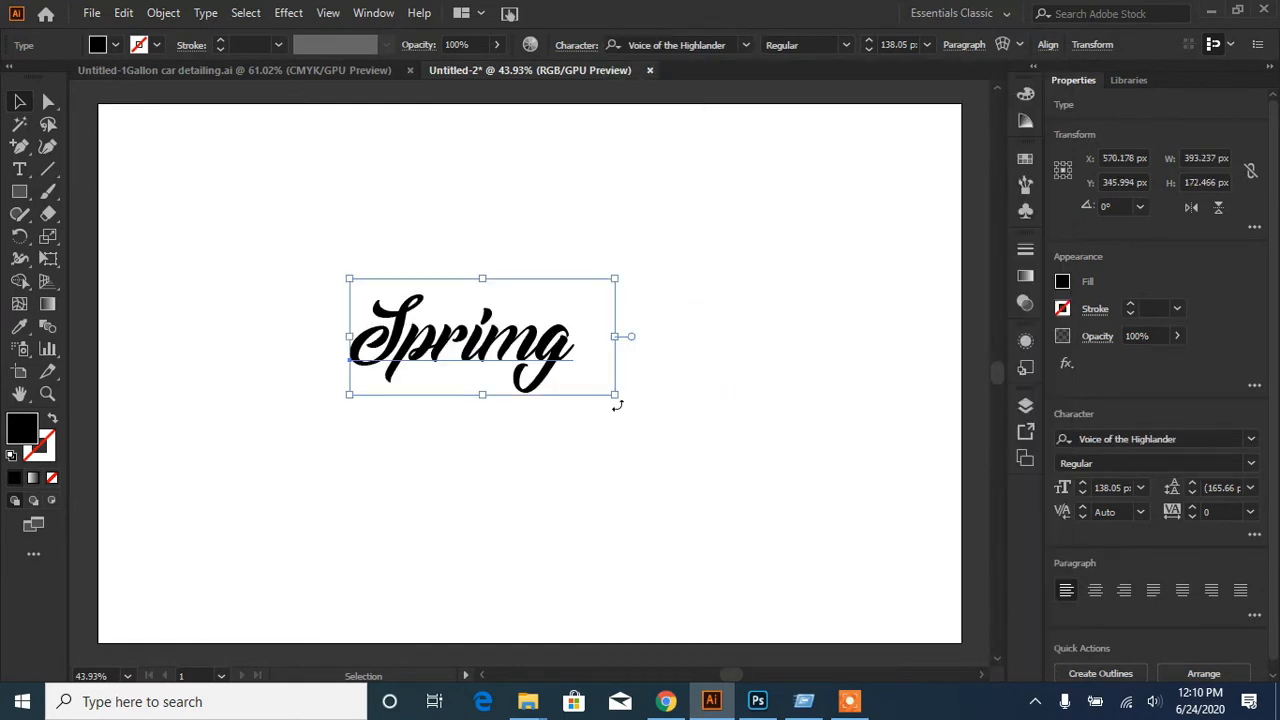
- Enlarge the "Sprimg" text to about 588 px wide and move it to the upper part of the artboard
drag(615, 397, 747, 452)
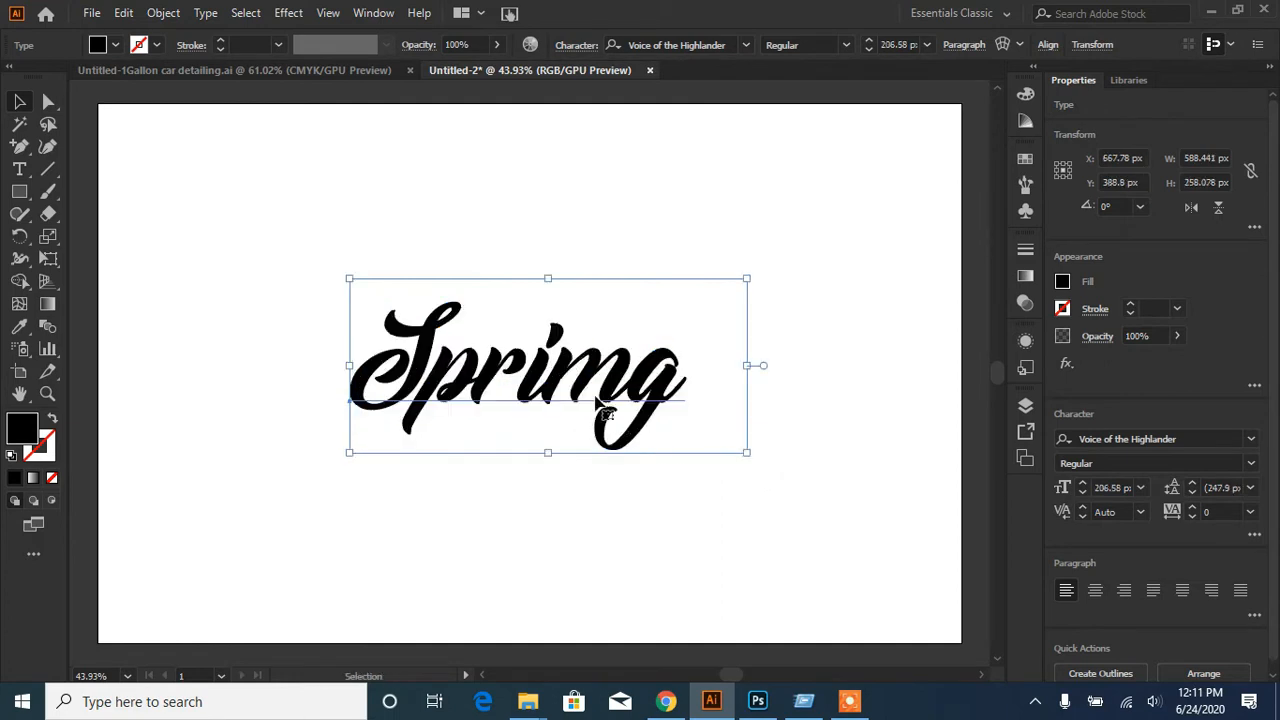
drag(561, 342, 565, 270)
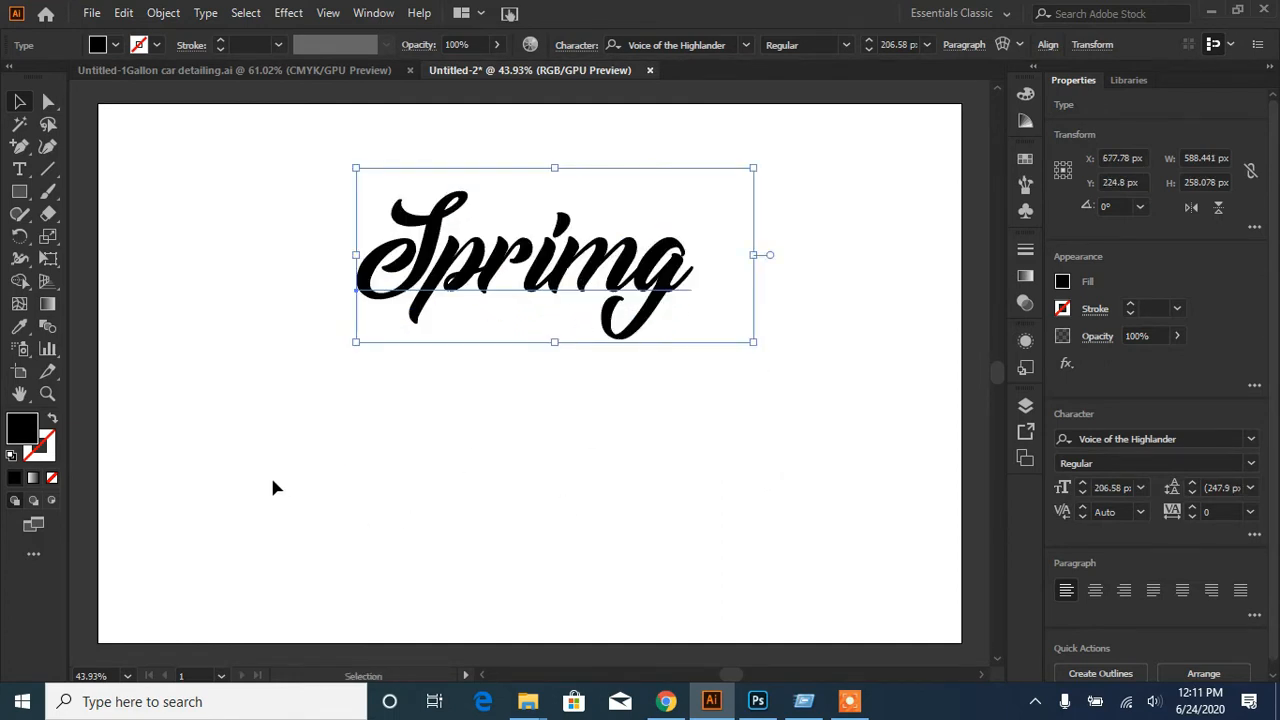
- Draw an upright black ellipse about 126 by 270 px below the text and convert its top anchor to a corner point
drag(28, 198, 76, 234)
drag(267, 364, 353, 544)
key(a)
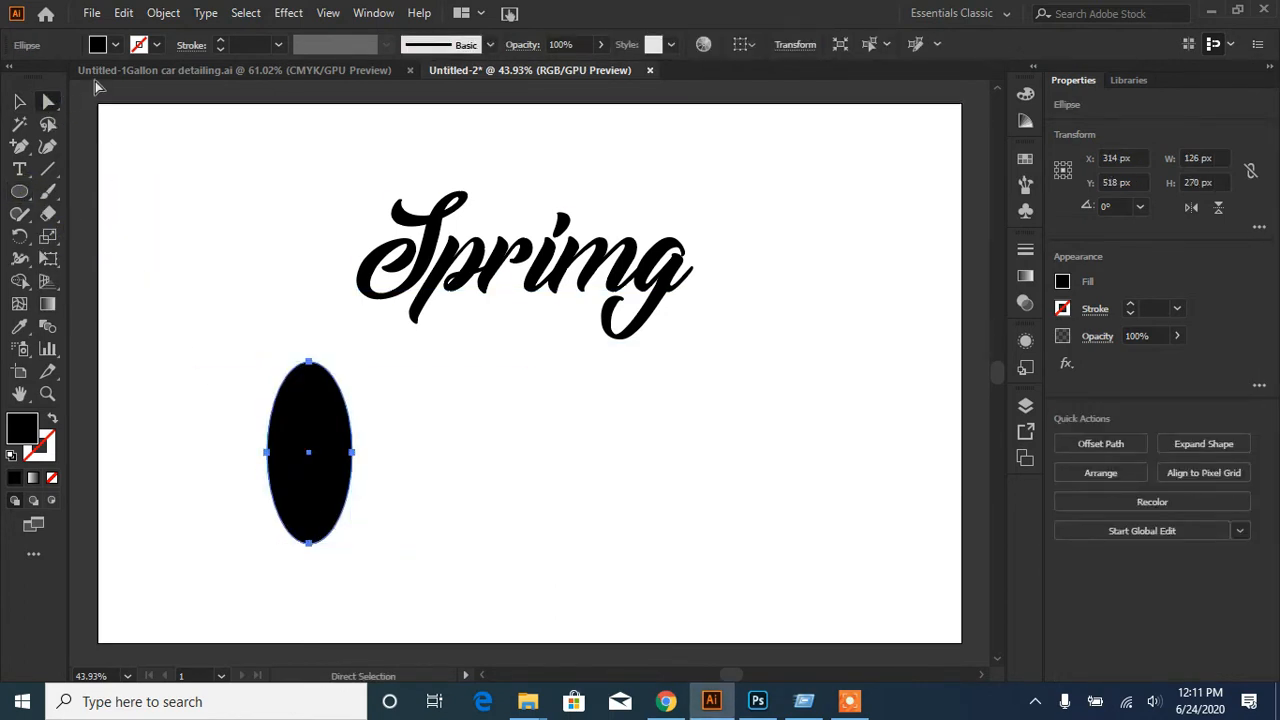
click(313, 388)
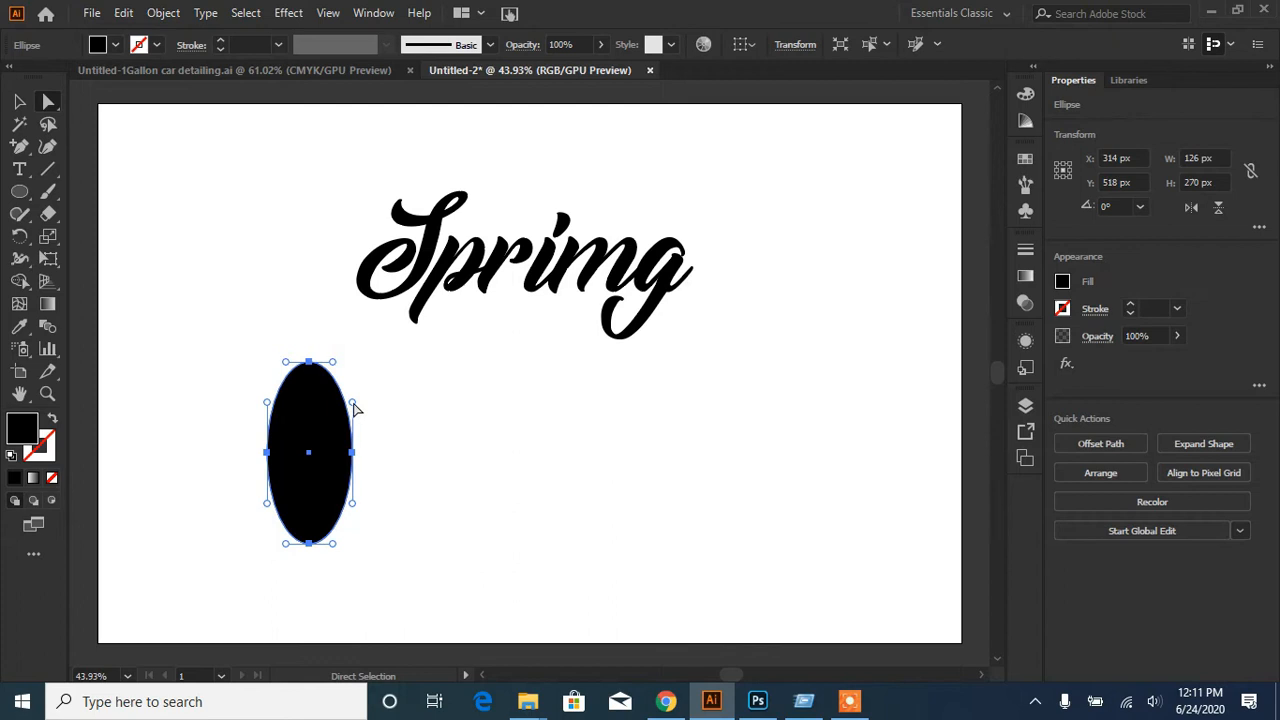
click(309, 362)
click(139, 44)
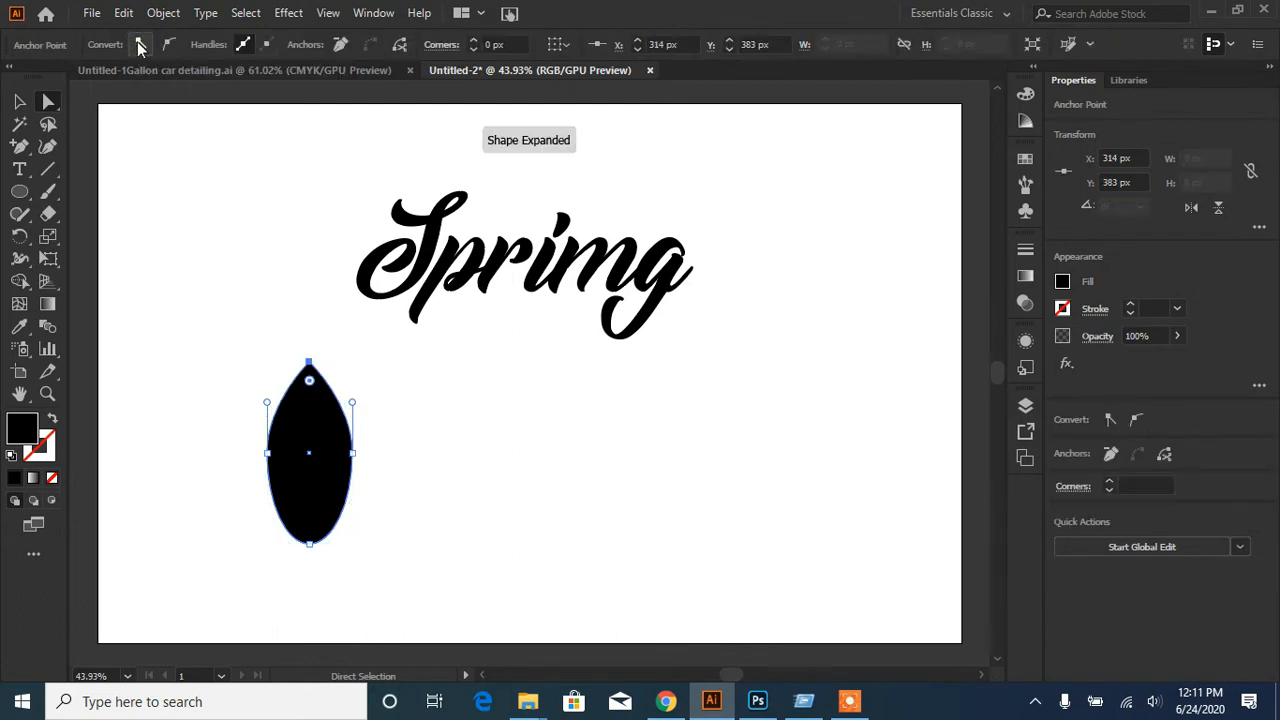
- Reshape the ellipse into a leaf by pulling the right anchor's upper handle inward and both side anchors' lower handles outward
click(352, 453)
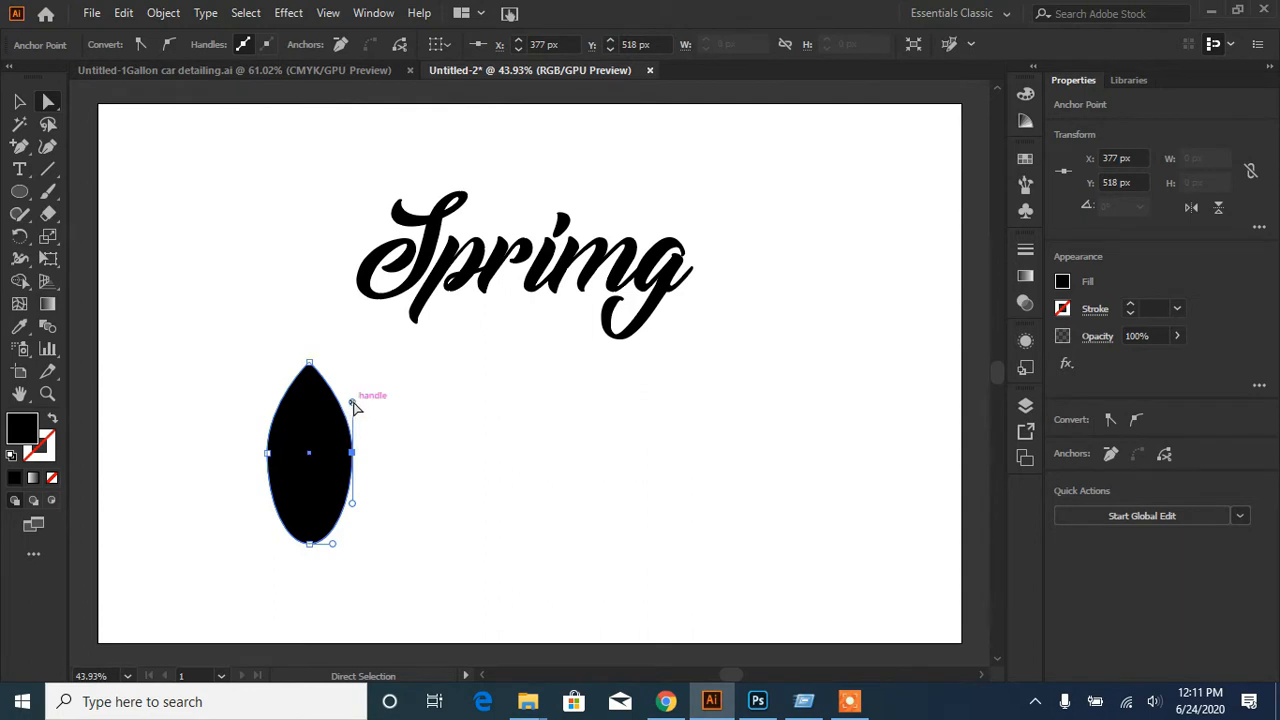
drag(352, 403, 315, 394)
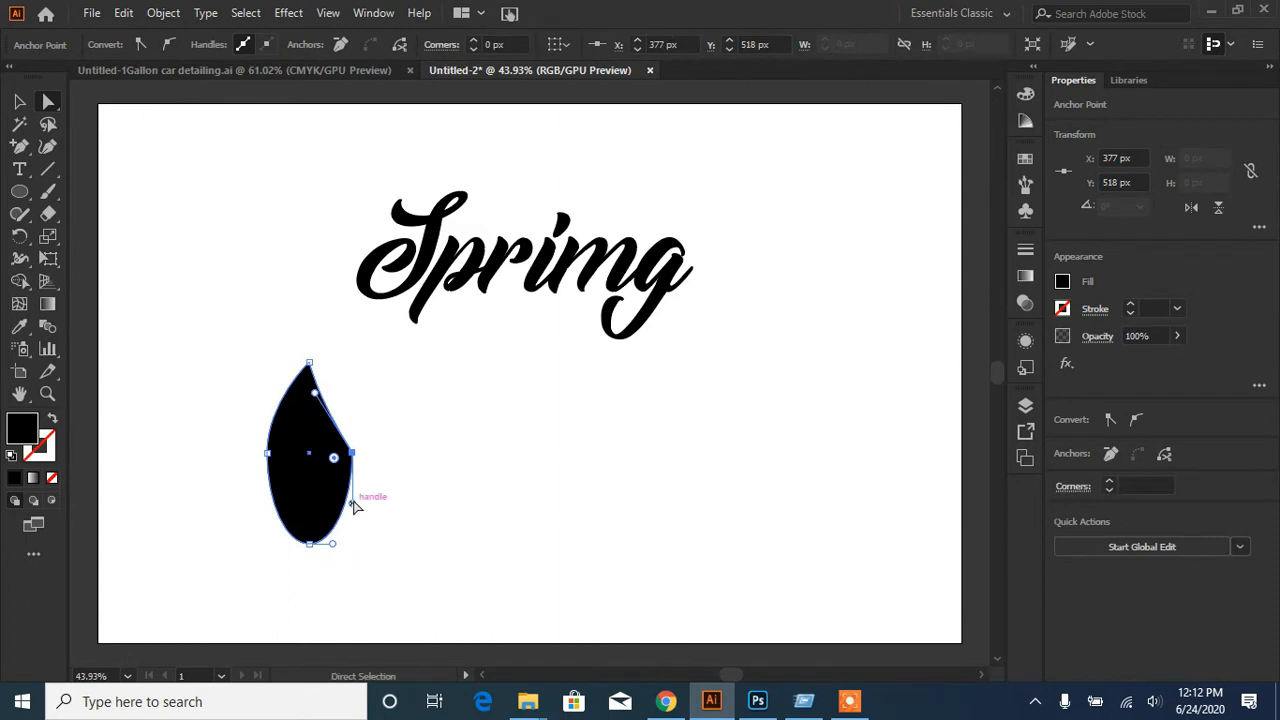
click(361, 511)
click(352, 453)
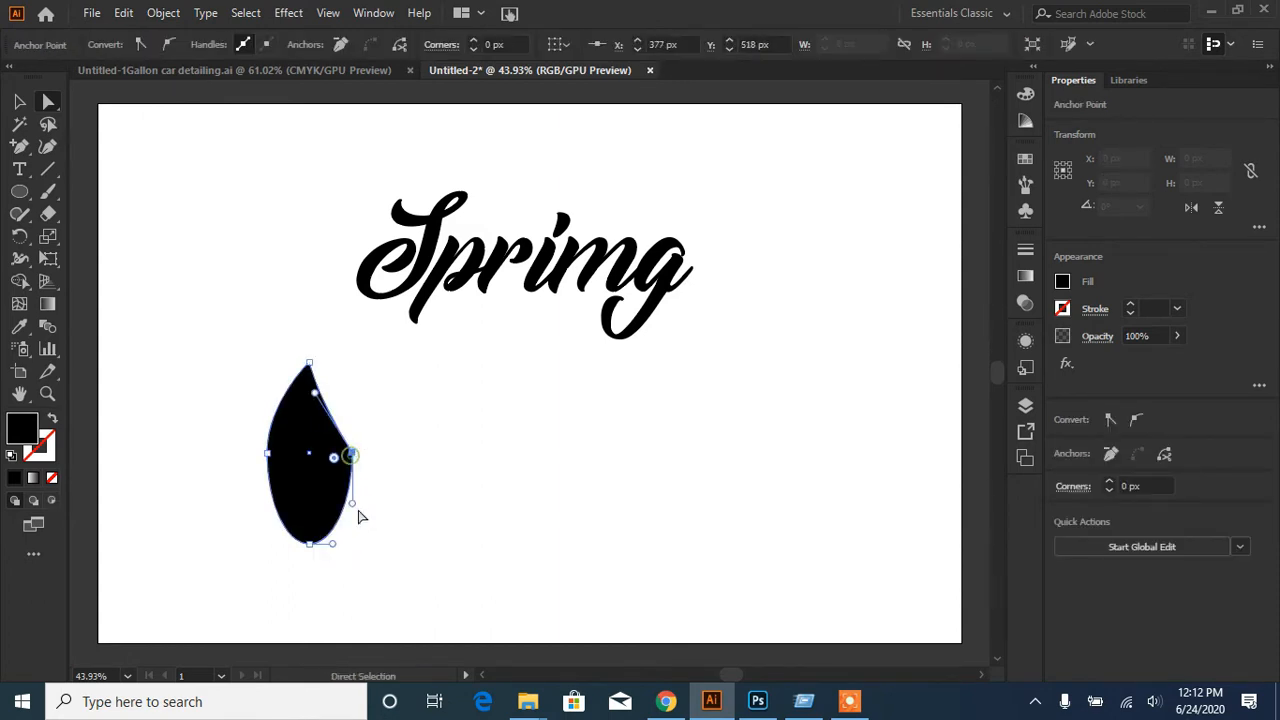
mouse_move(354, 504)
mouse_down()
mouse_move(366, 521)
mouse_move(364, 507)
mouse_up()
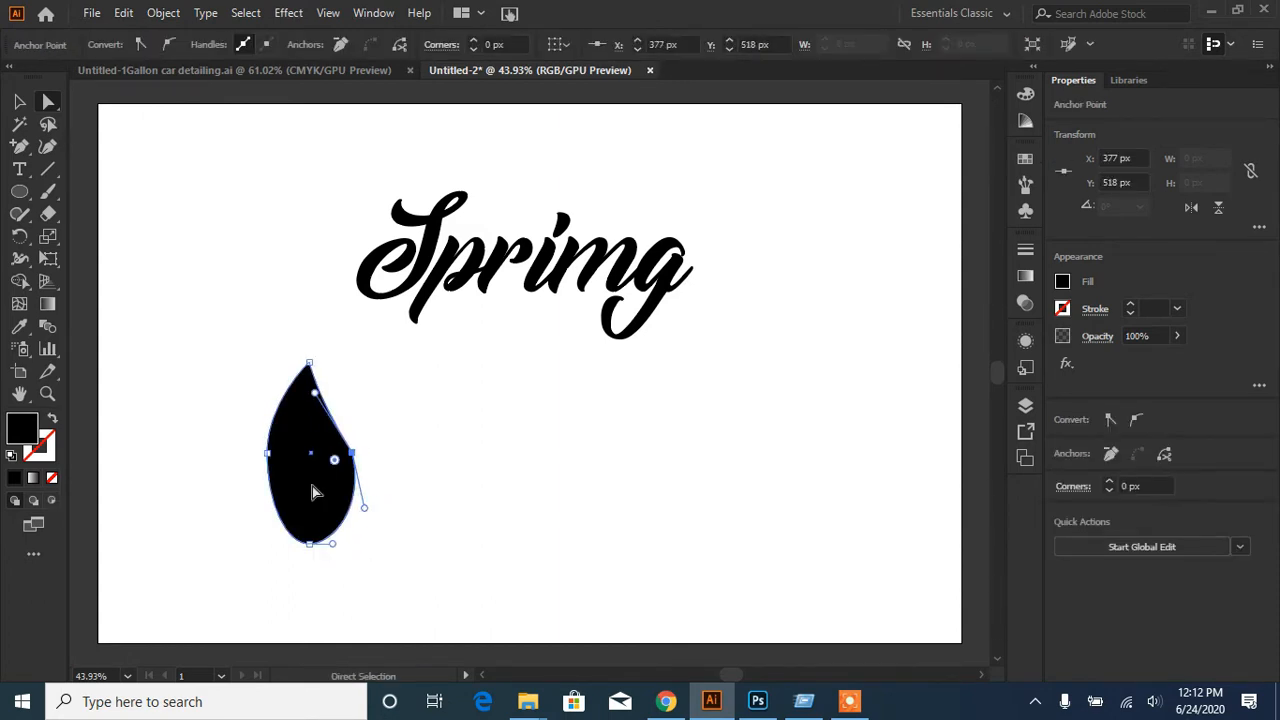
click(268, 454)
mouse_move(267, 502)
mouse_down()
mouse_move(288, 519)
mouse_move(254, 517)
mouse_up()
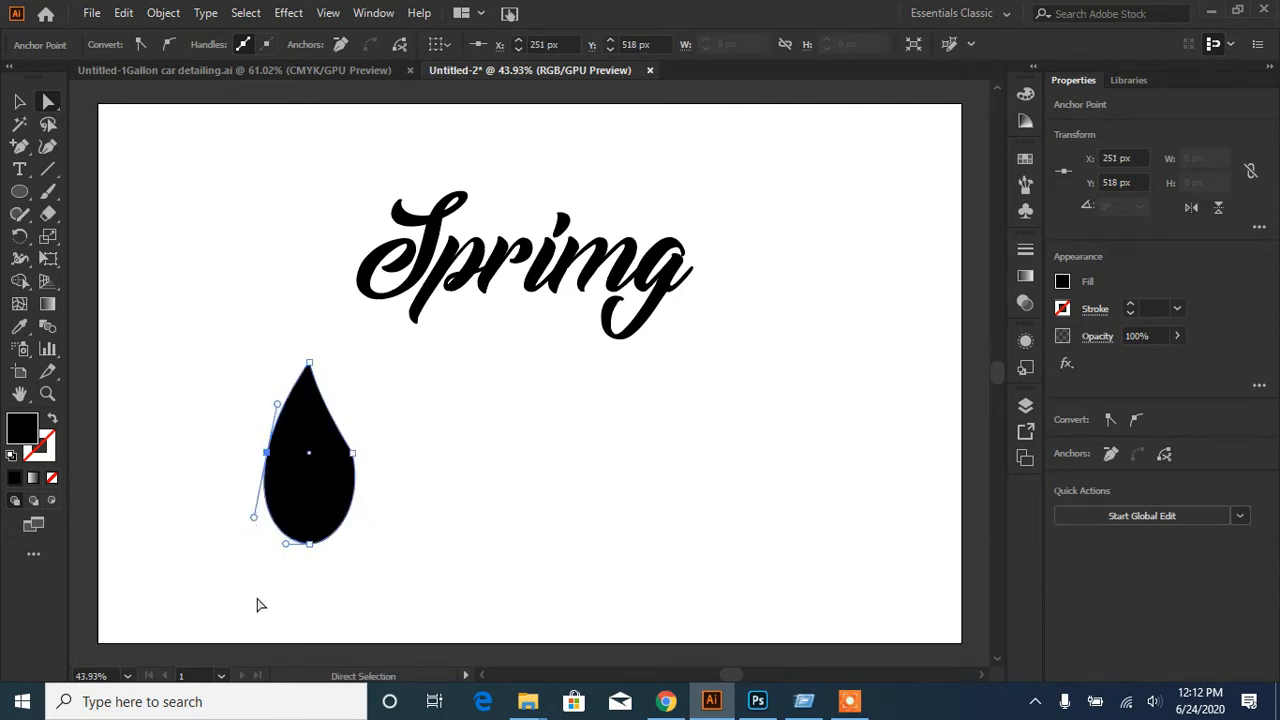
click(352, 453)
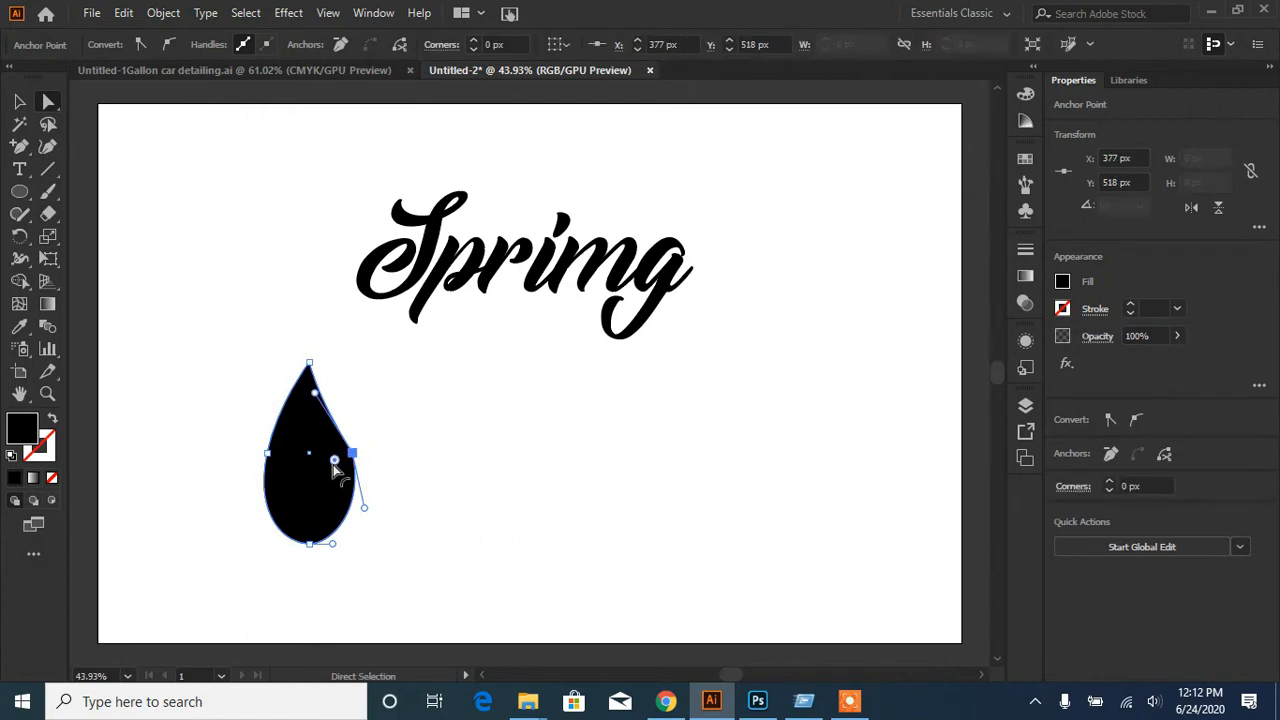
click(518, 495)
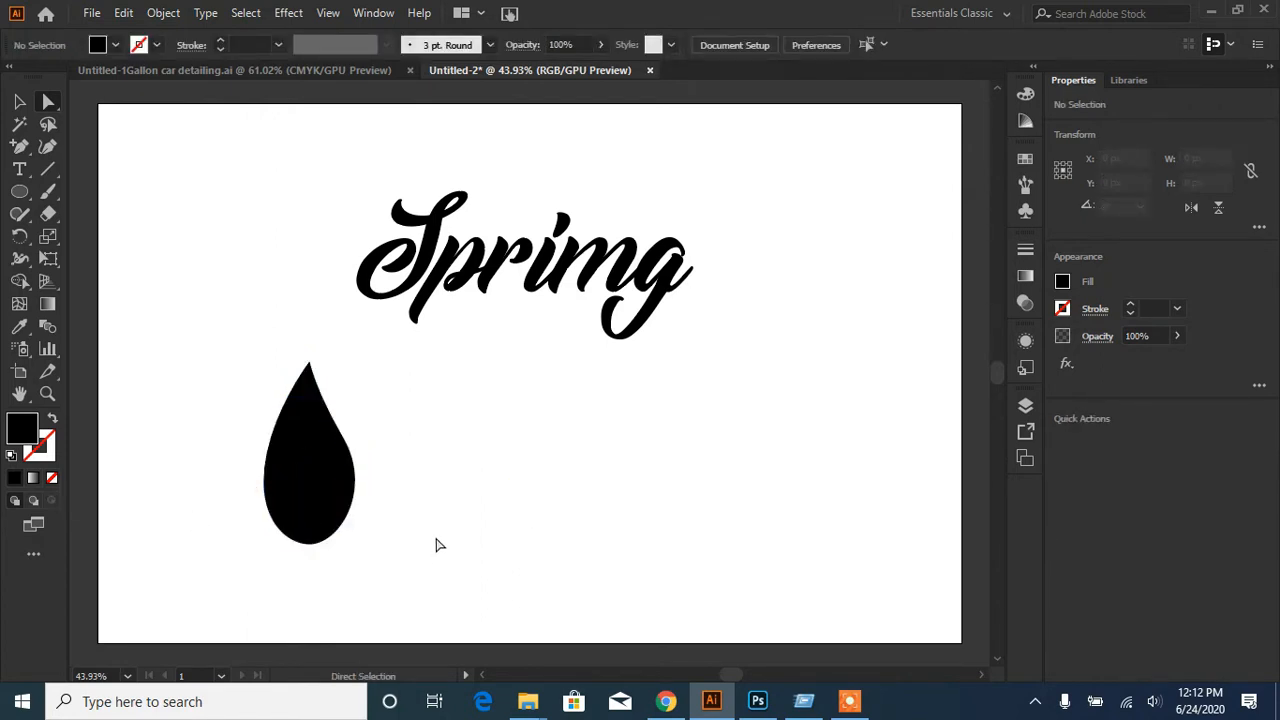
- Draw a thin curved midrib with the Pen tool, about 279 px tall, from inside the leaf to a stem below its base
drag(19, 146, 60, 141)
click(305, 409)
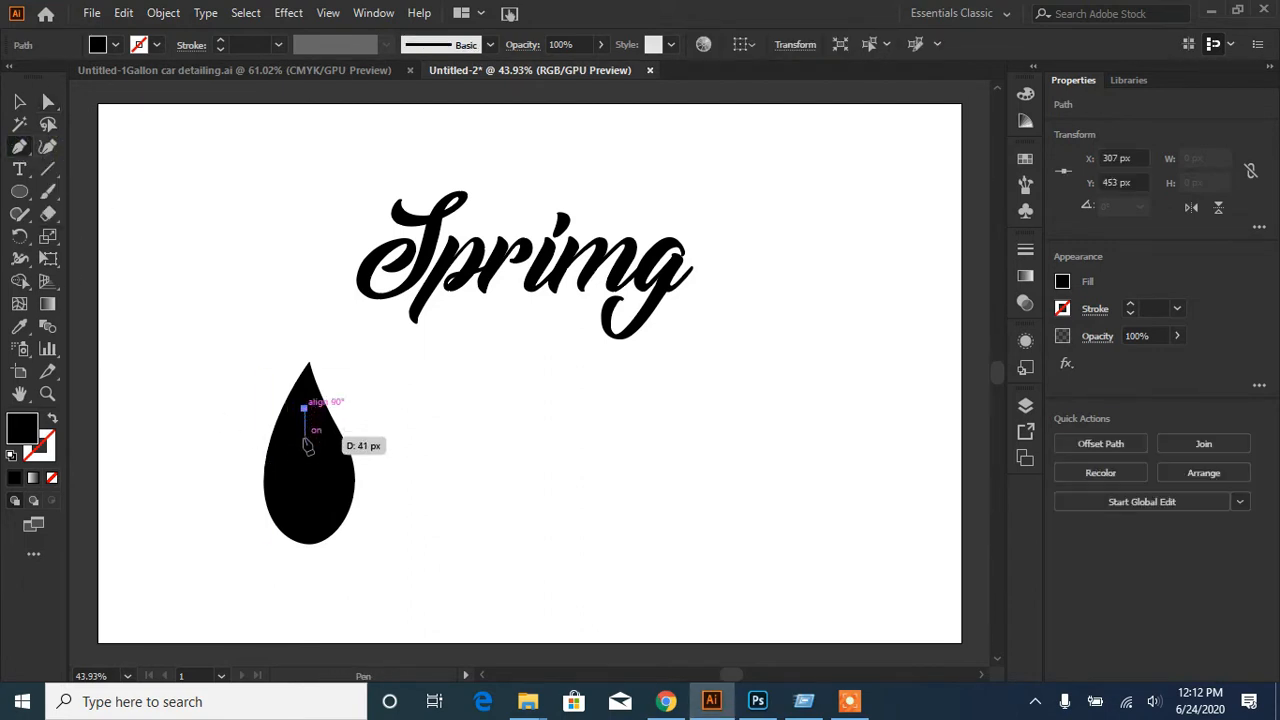
drag(331, 597, 386, 363)
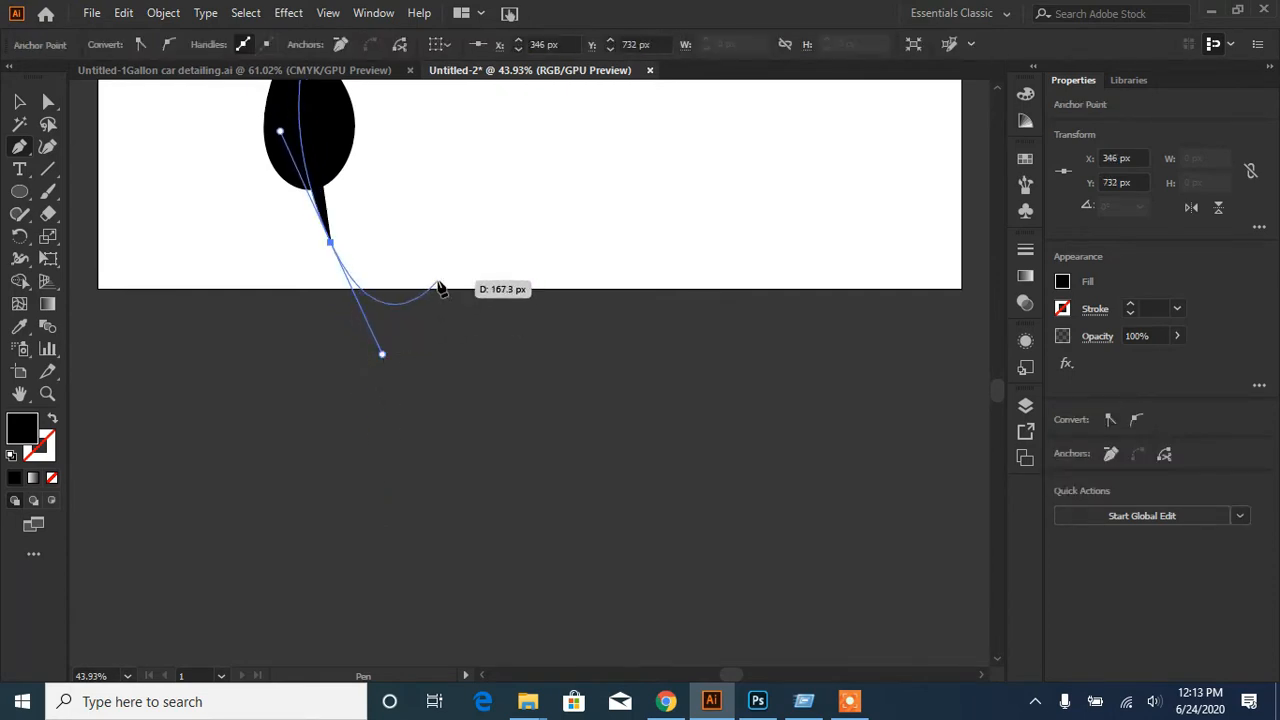
drag(460, 182, 500, 437)
click(378, 505)
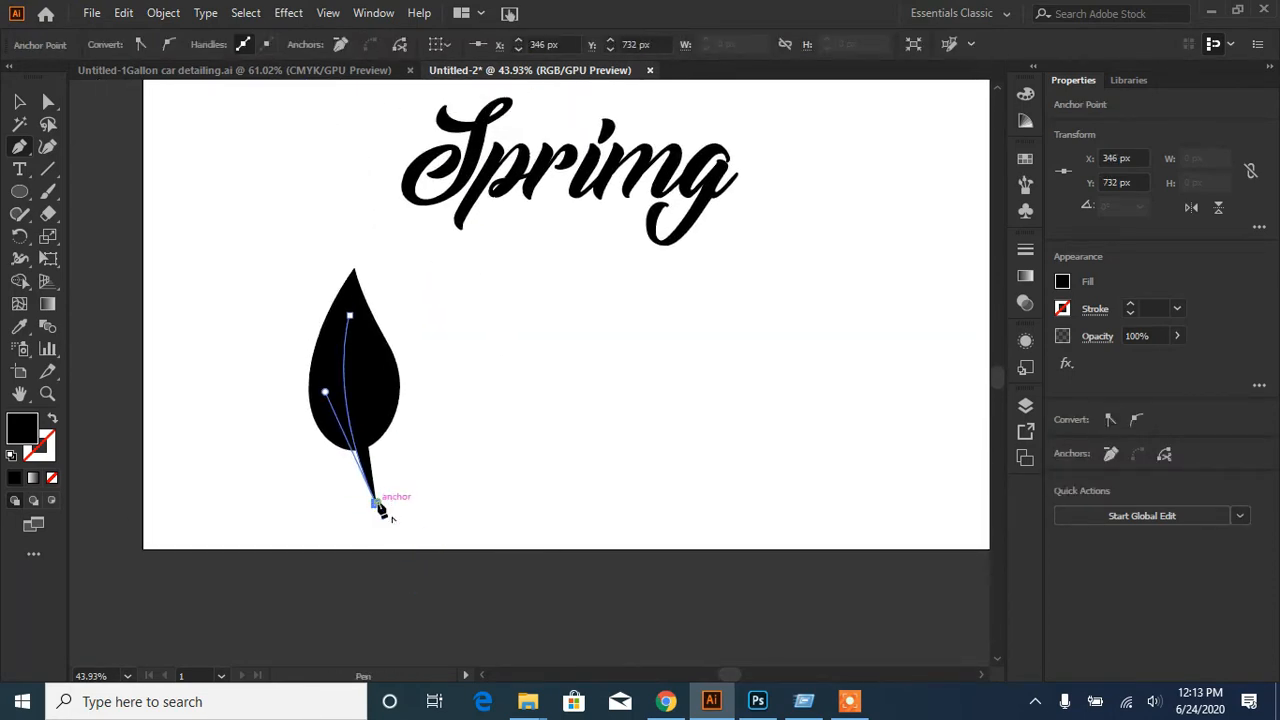
key(Escape)
drag(378, 500, 374, 246)
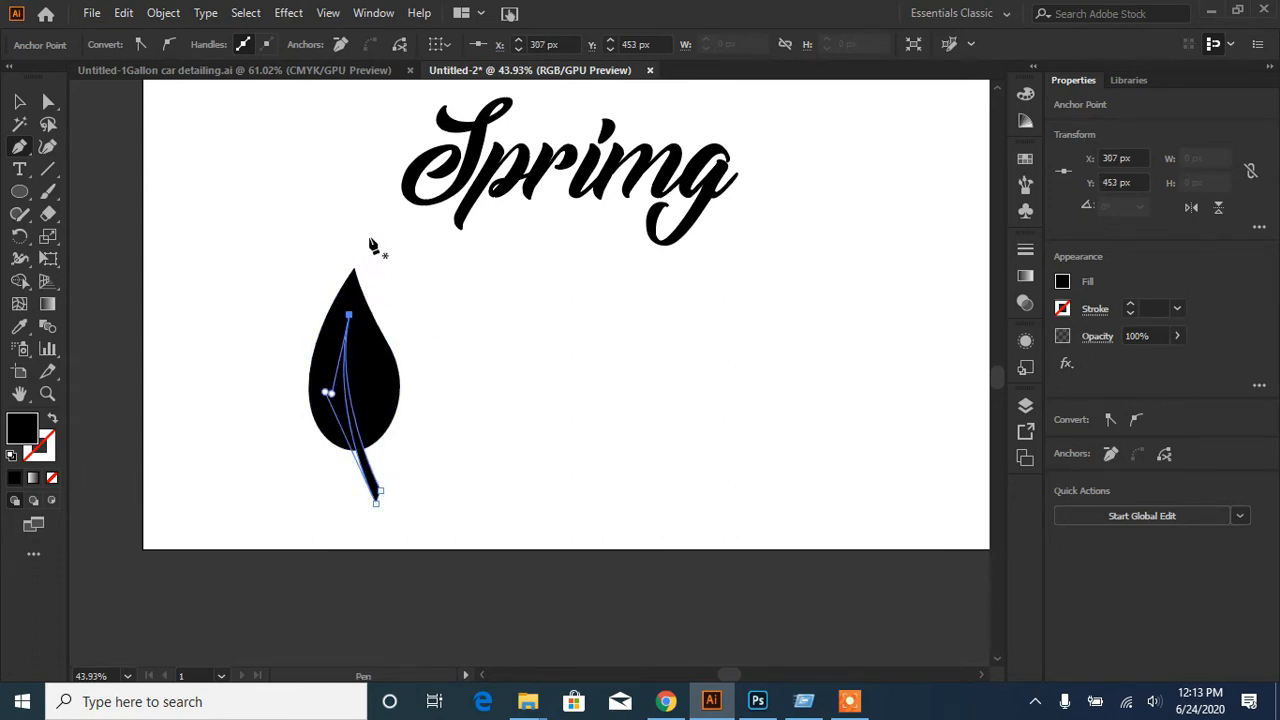
- Fill the midrib and stem shape with bright green
click(49, 101)
click(206, 514)
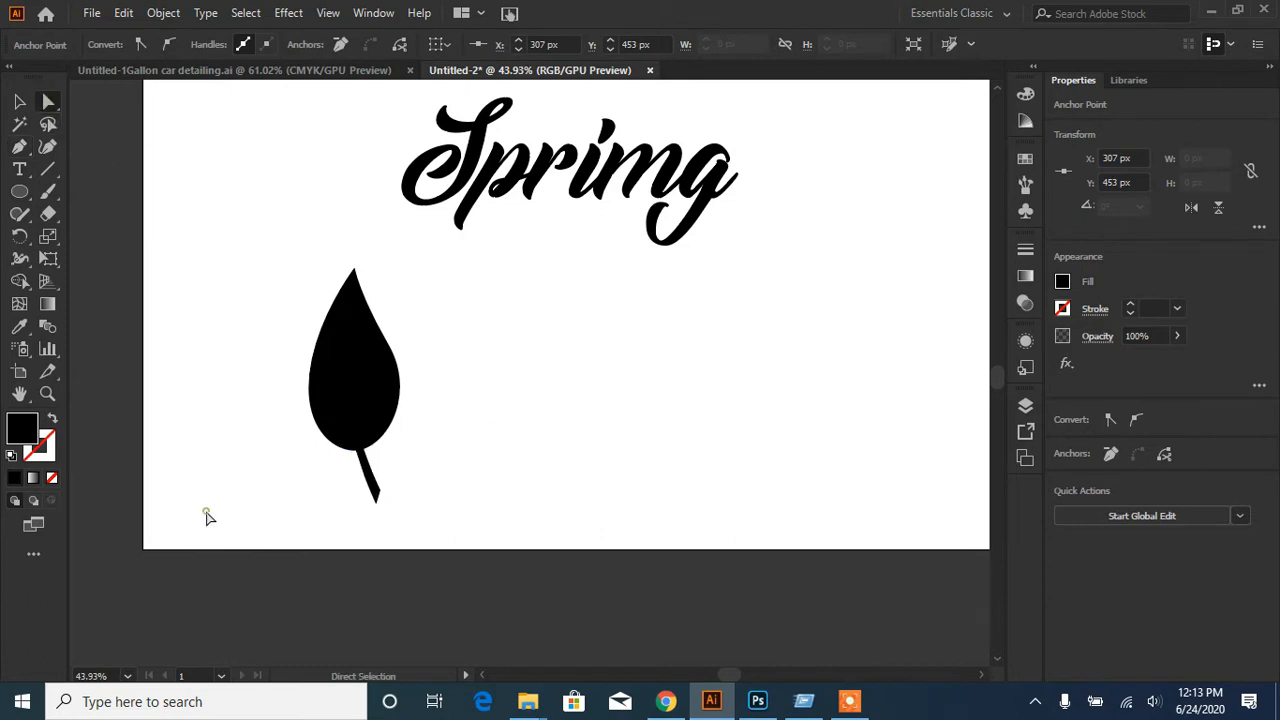
click(365, 492)
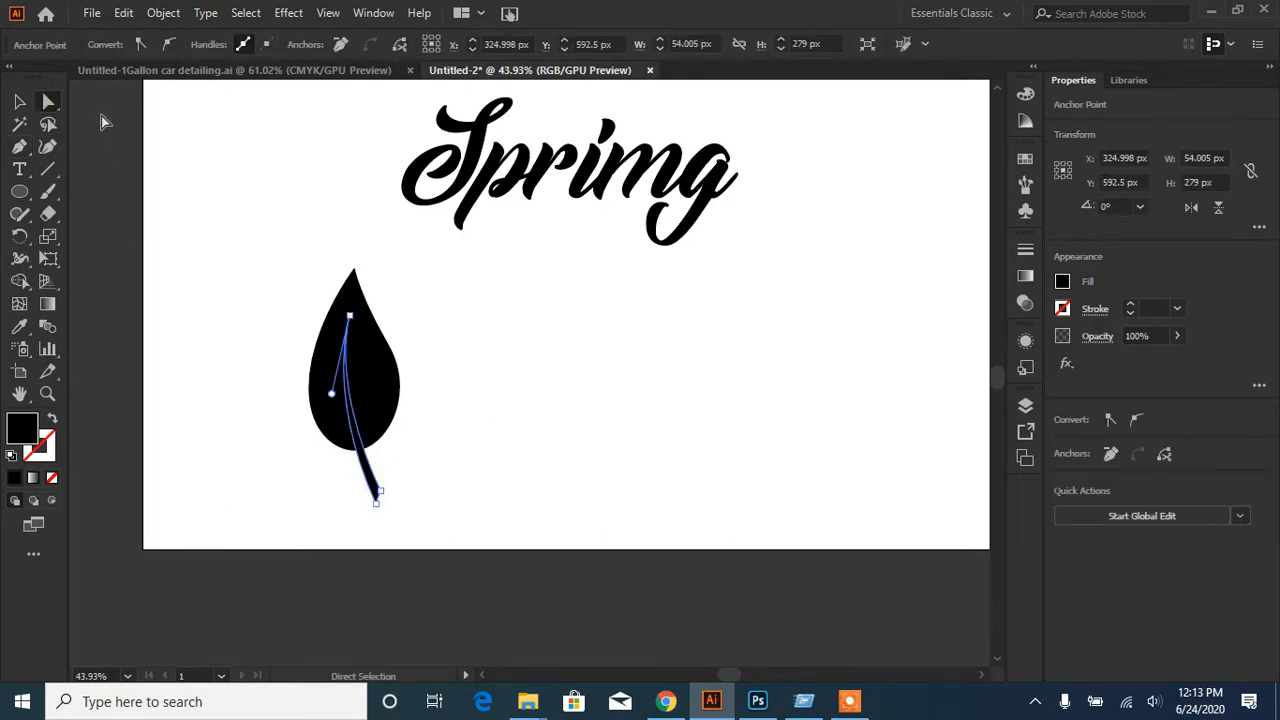
click(1062, 284)
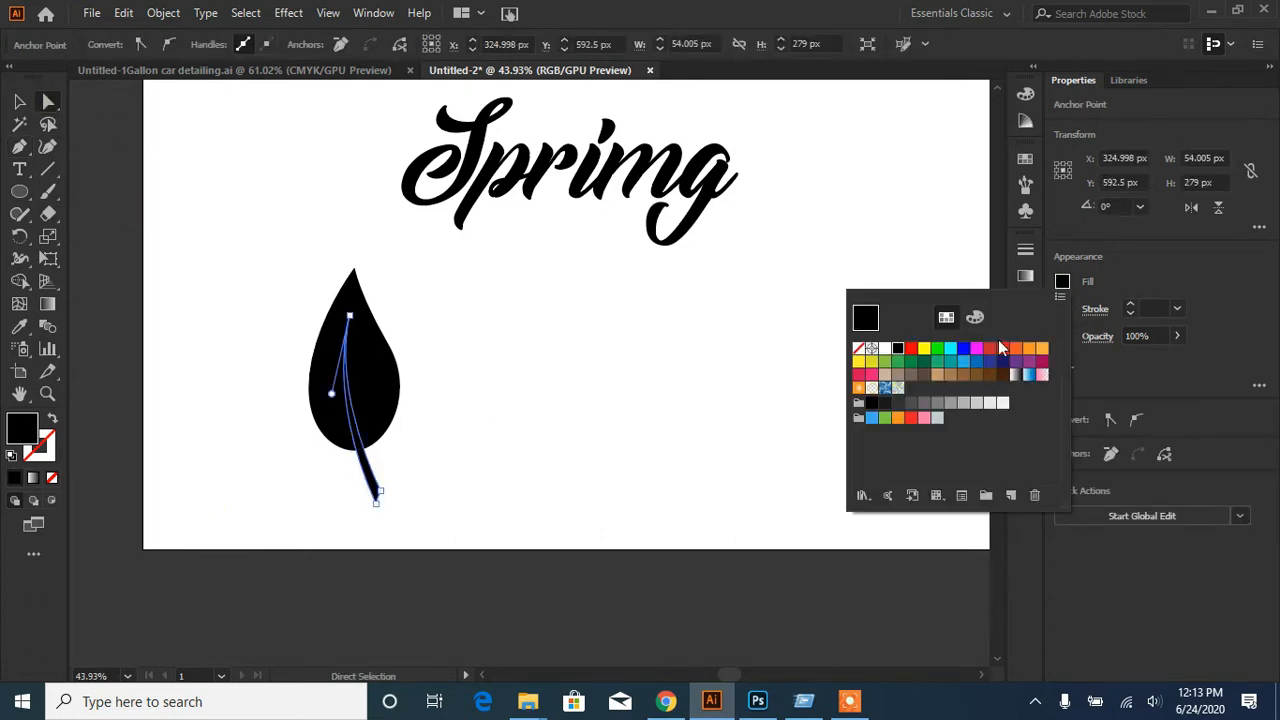
click(931, 353)
click(630, 392)
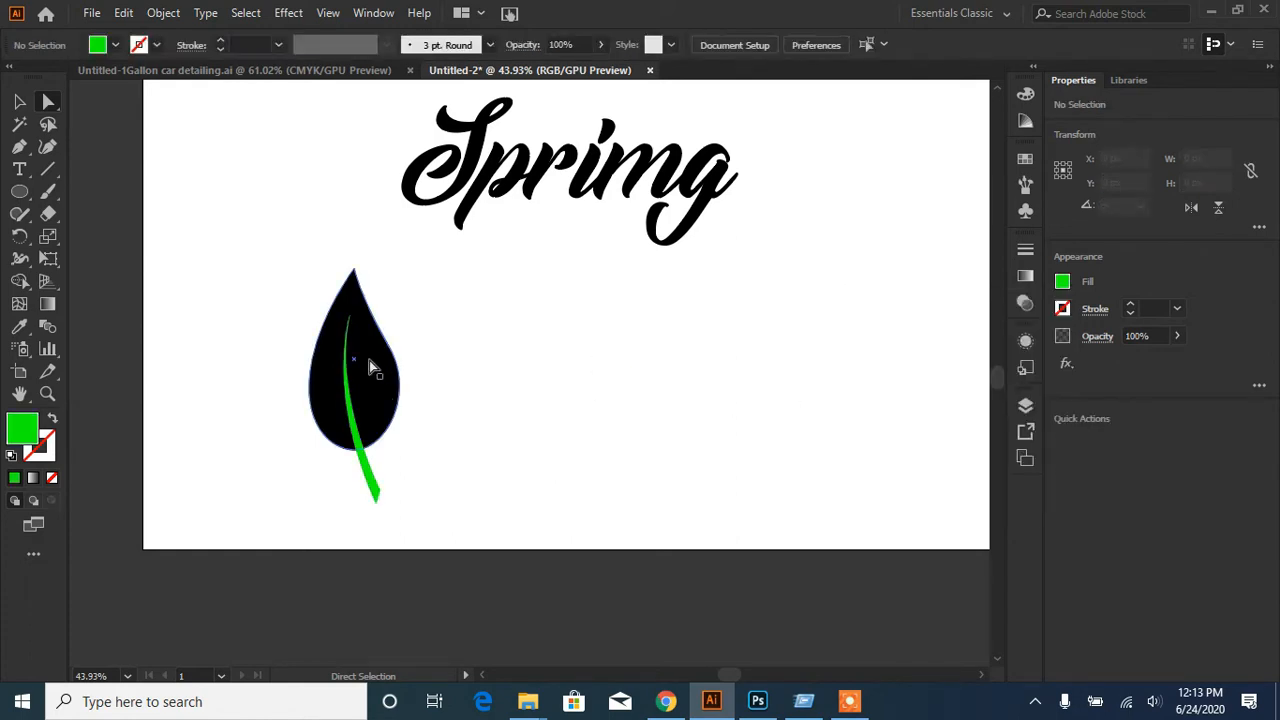
- Draw a small curved green vein branching to the right of the midrib and place a copy of it nearer the leaf's base
click(20, 147)
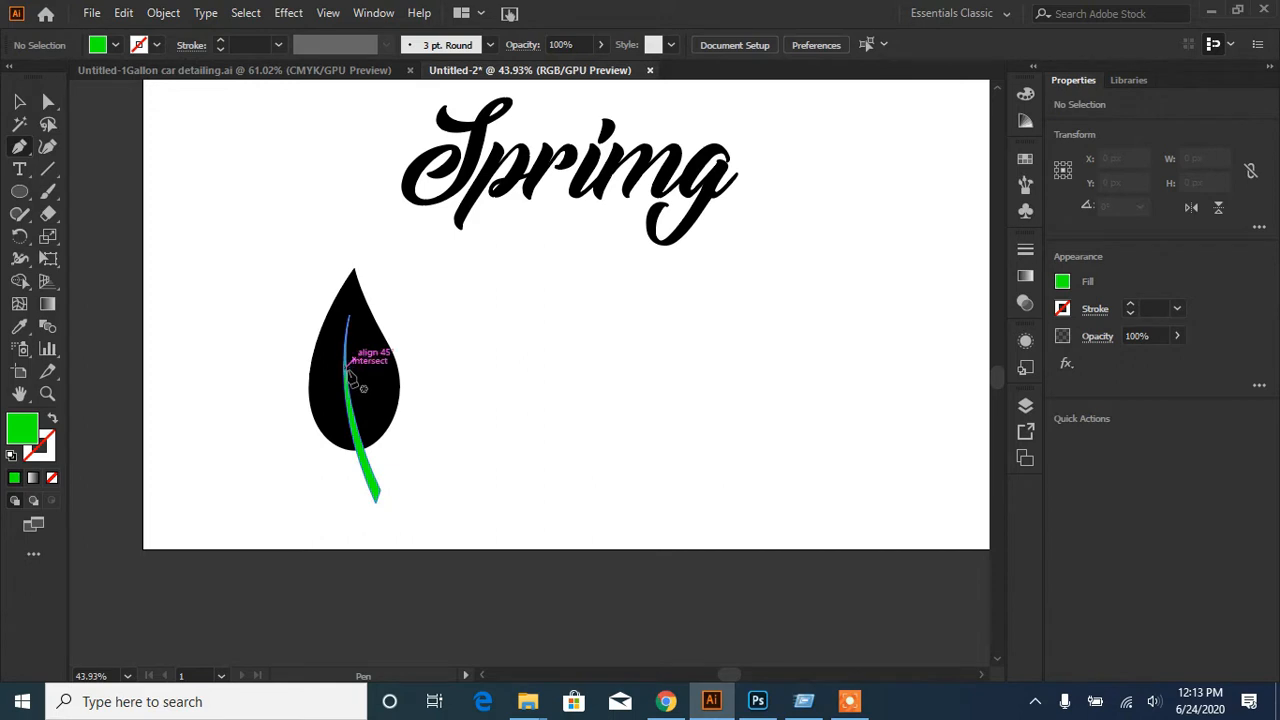
click(346, 367)
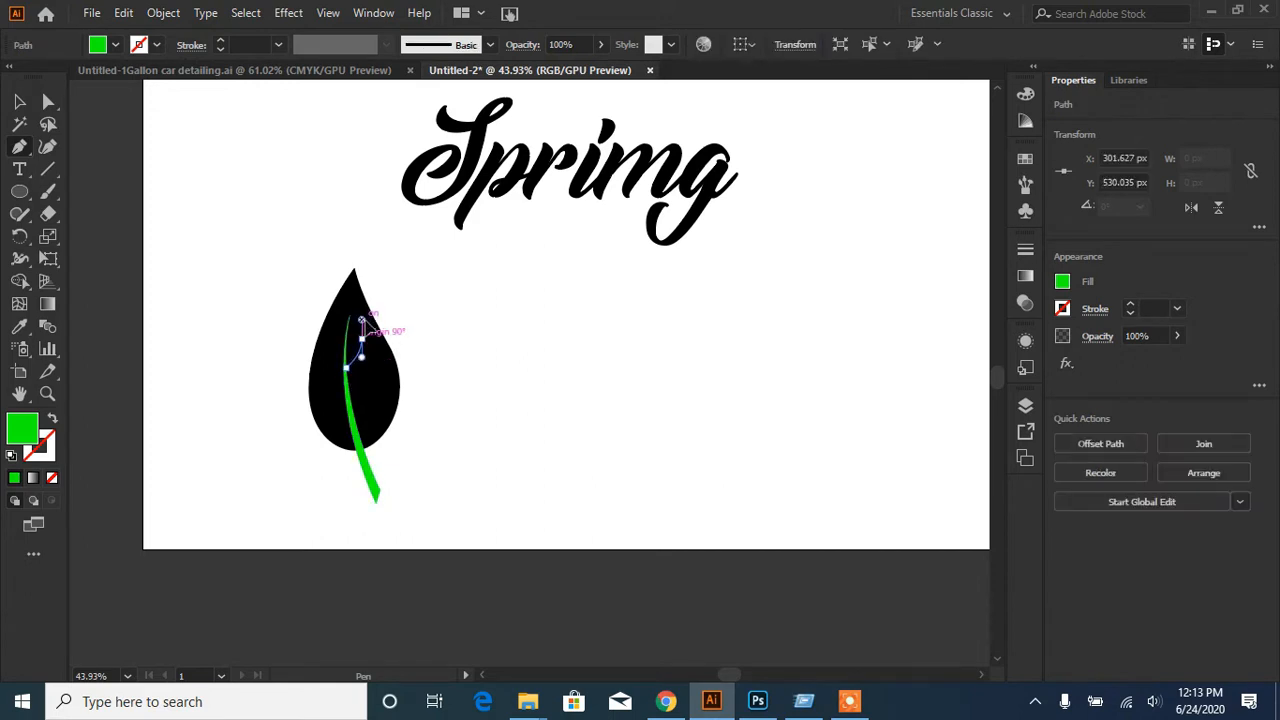
drag(361, 340, 330, 408)
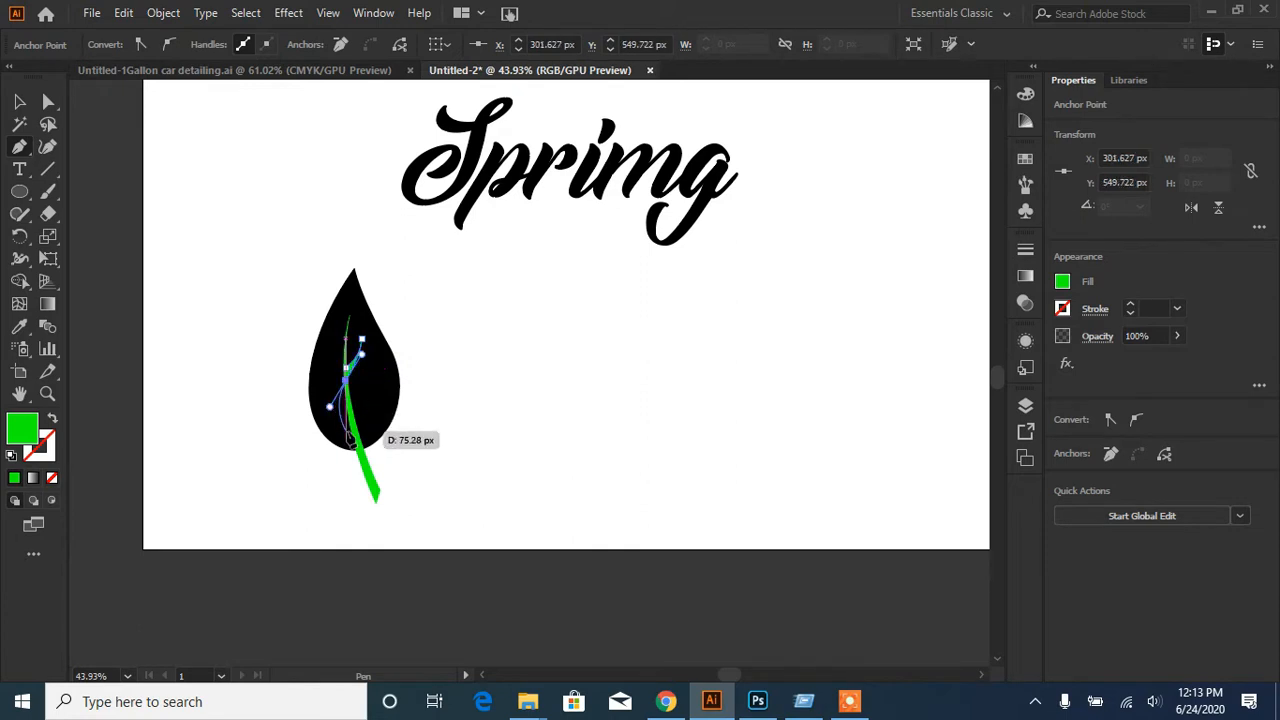
click(346, 381)
click(346, 373)
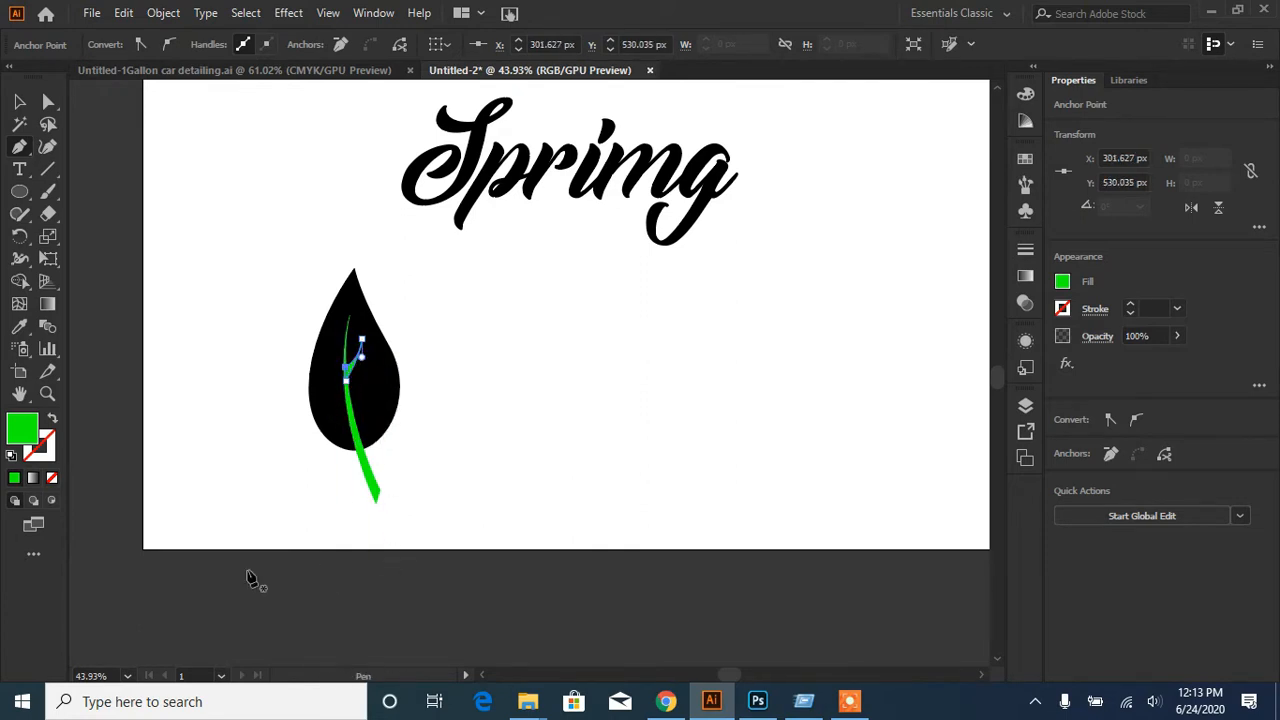
click(20, 102)
drag(355, 380, 360, 418)
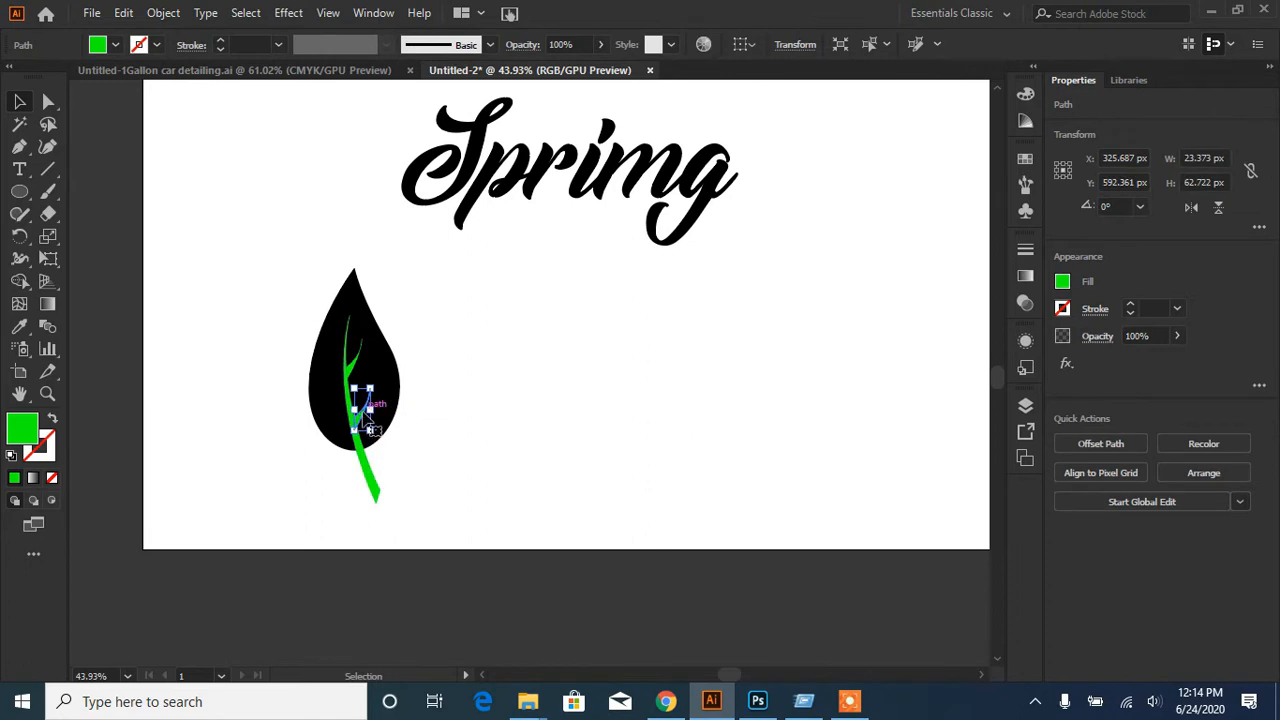
- Reflect both right-hand side veins across the vertical axis as copies
shift+click(360, 374)
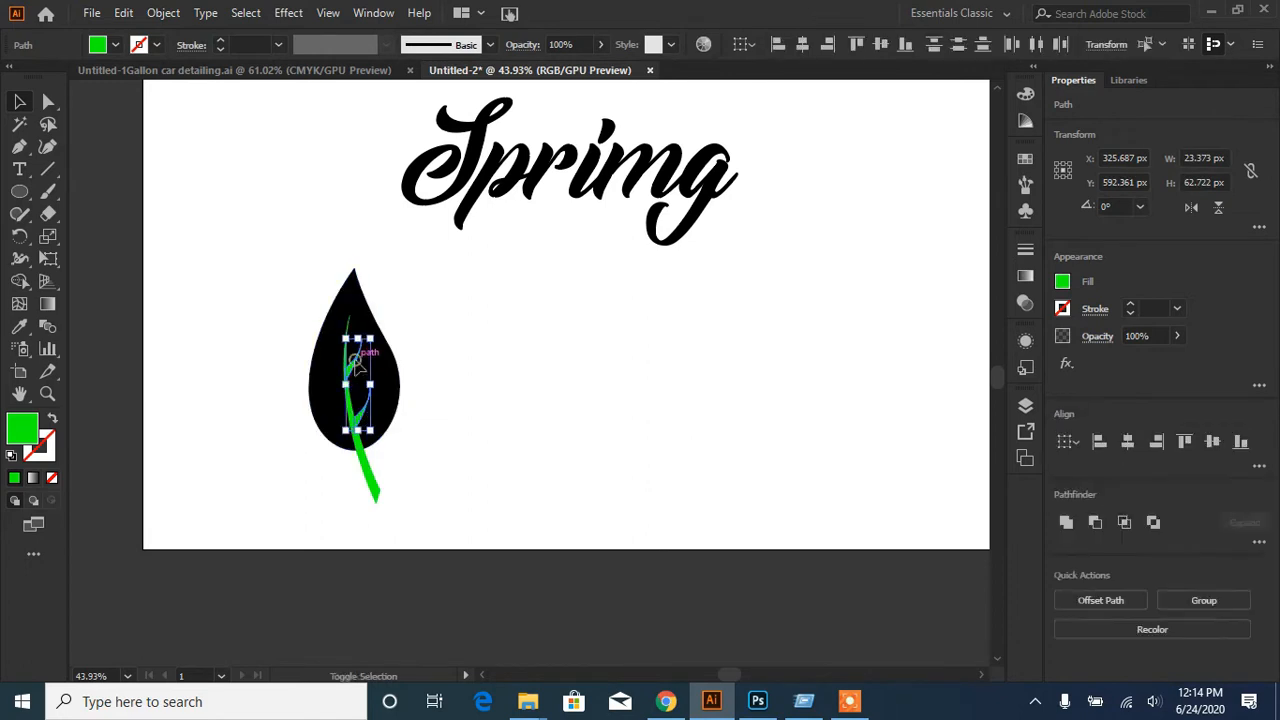
right_click(366, 426)
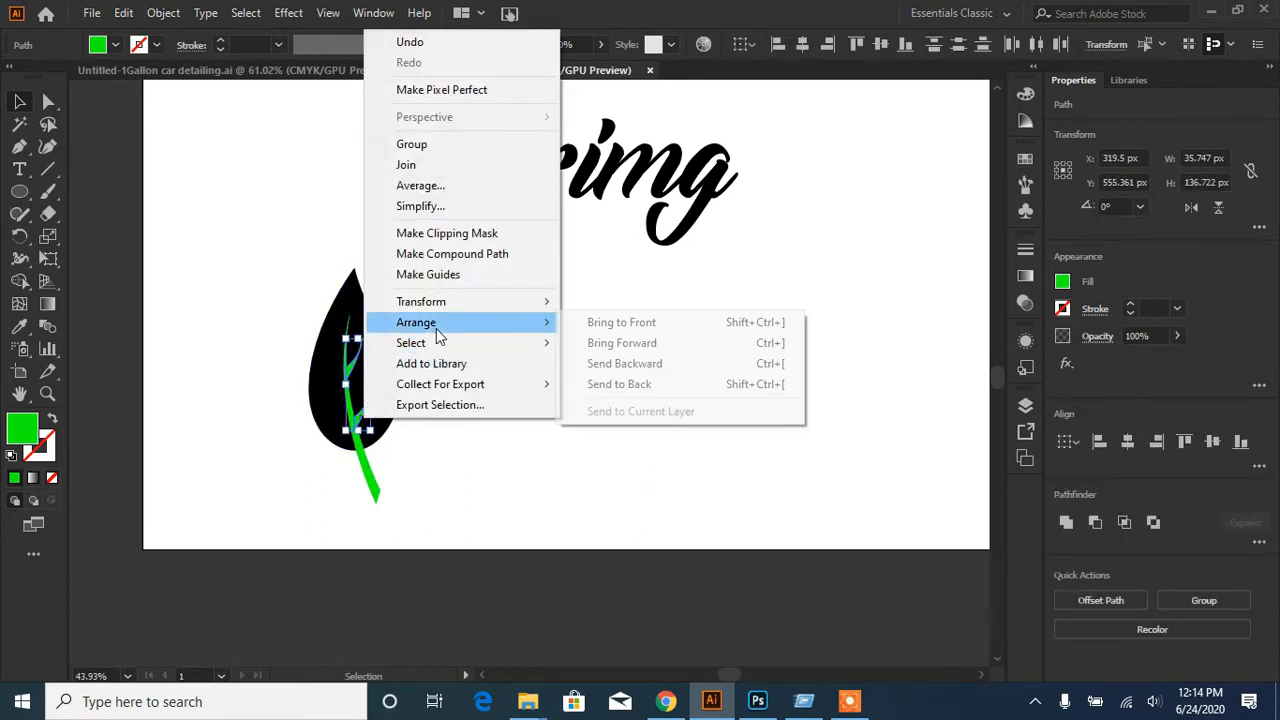
mouse_move(470, 301)
click(600, 371)
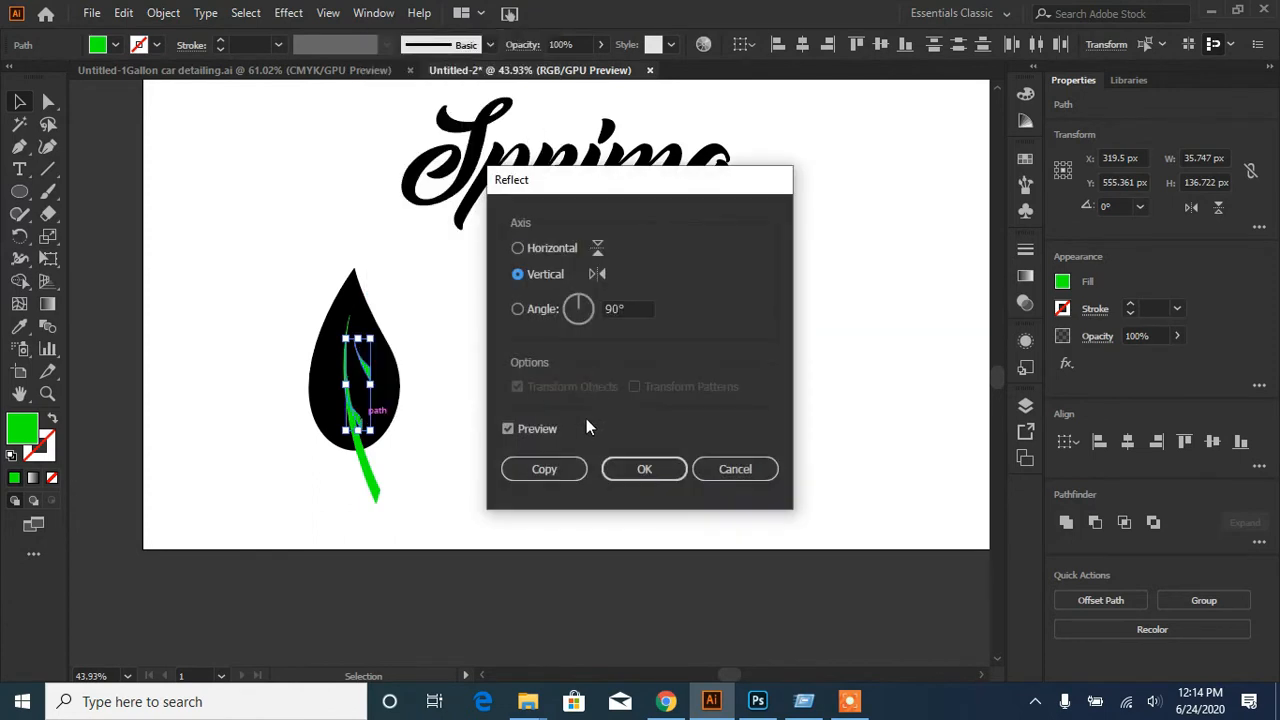
click(545, 464)
- Move the mirrored veins to the left half of the leaf so the upper one meets the midrib
key(Left)
key(Left)
key(Left)
key(Left)
key(Left)
key(Left)
key(Left)
key(Left)
key(Left)
key(Left)
key(Left)
key(Left)
key(Left)
key(Left)
key(Left)
key(Left)
key(Left)
key(Left)
key(Left)
key(Left)
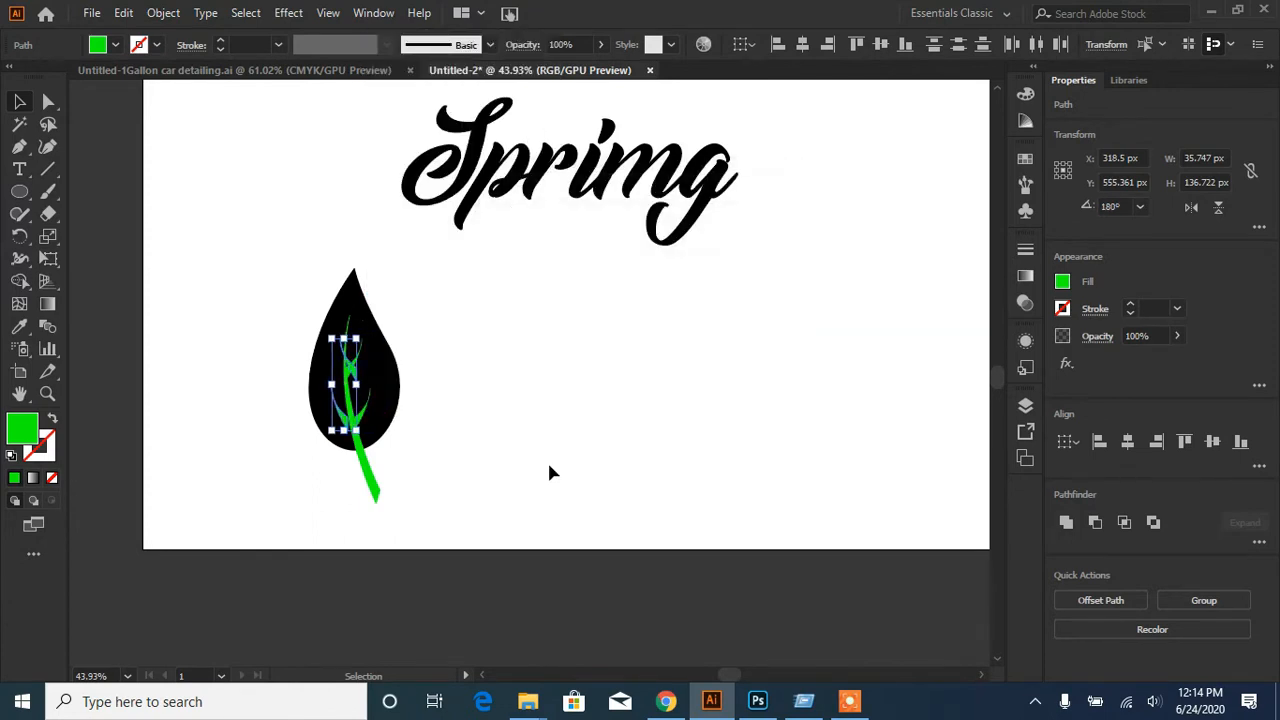
key(Right)
key(Right)
key(Right)
key(Right)
key(Right)
key(Right)
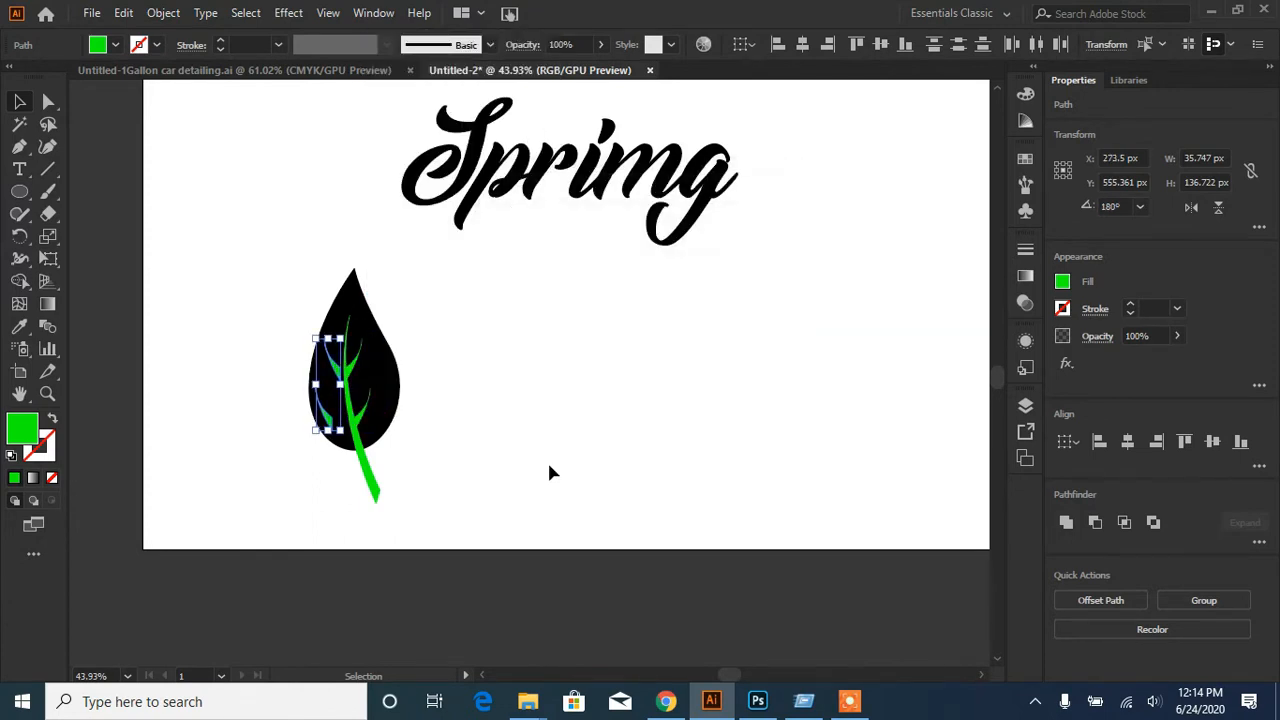
click(549, 472)
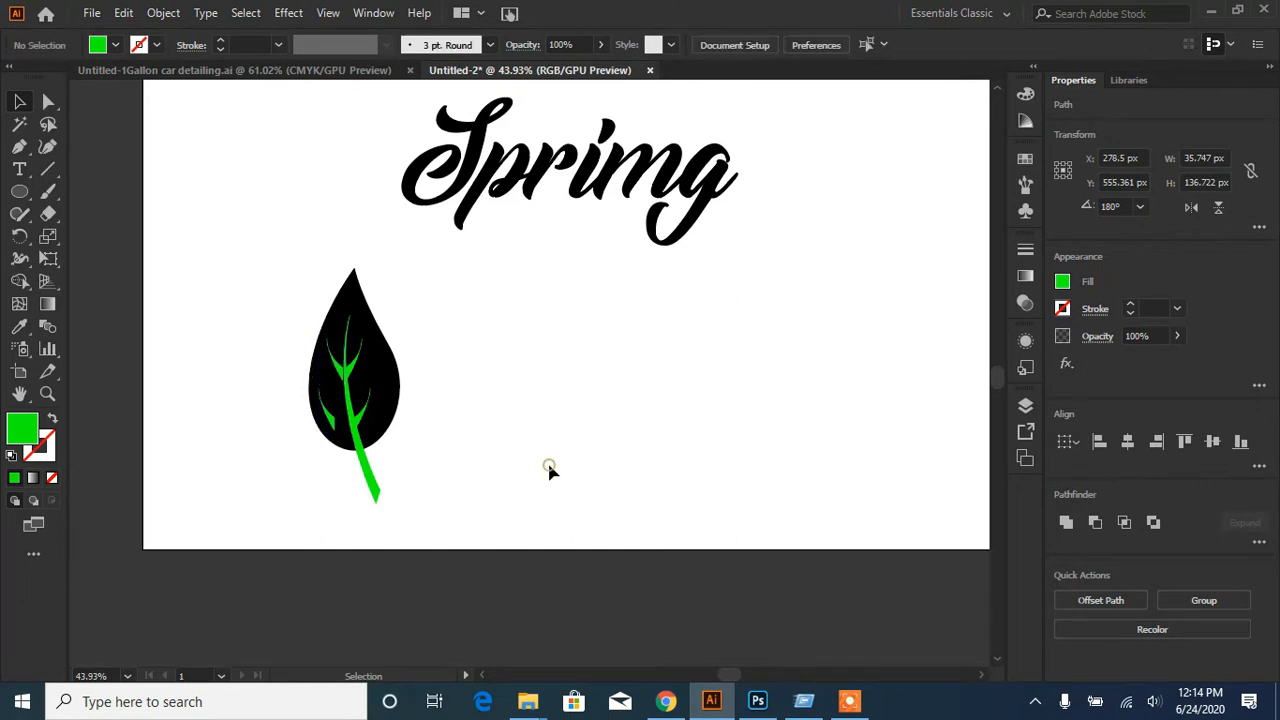
- Nudge the upper left vein slightly to the right so its base meets the midrib
click(337, 358)
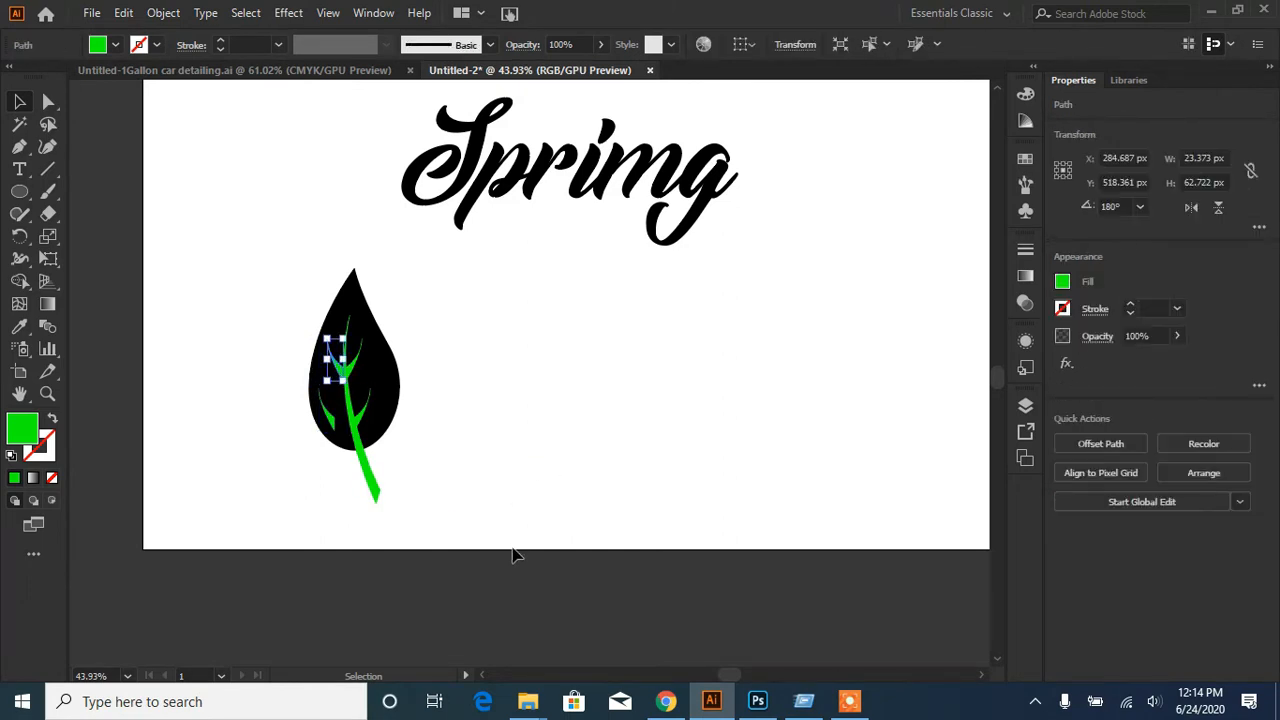
key(Right)
click(540, 491)
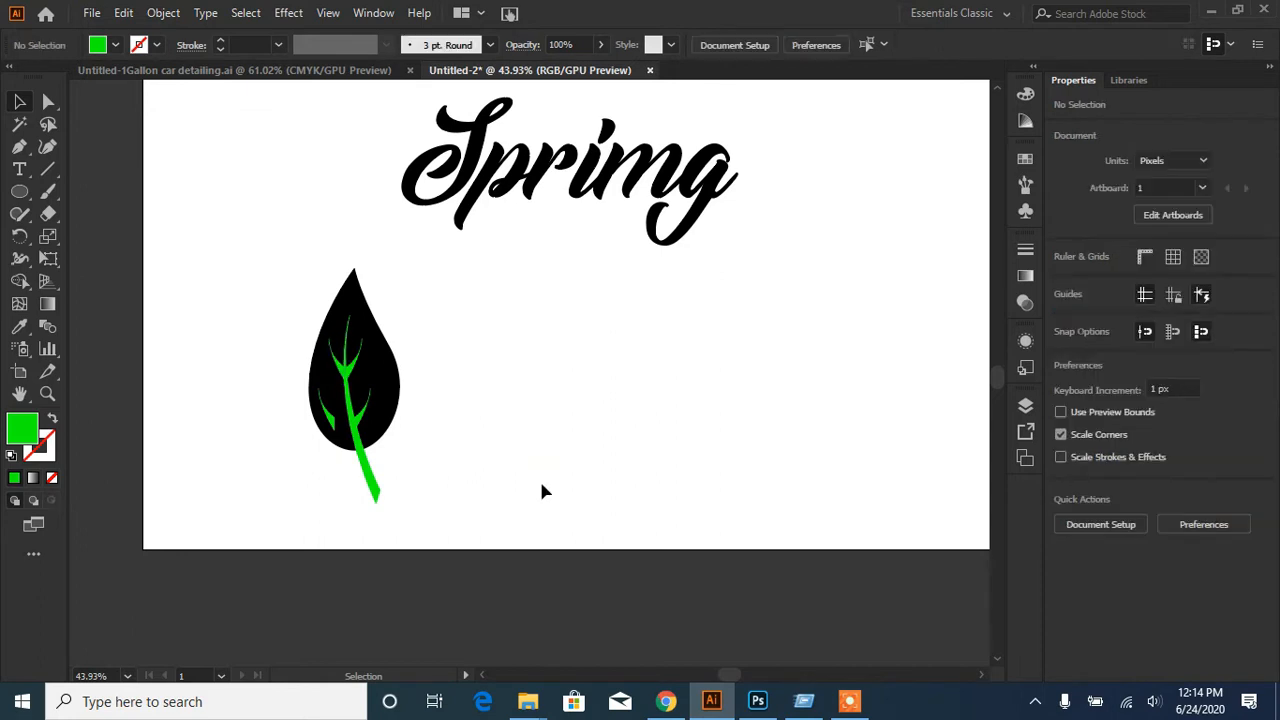
- Move the lower left vein against the midrib, rotate it about 14° counterclockwise and lower it slightly
mouse_move(339, 425)
mouse_down()
mouse_move(352, 425)
mouse_move(340, 400)
mouse_move(343, 418)
mouse_up()
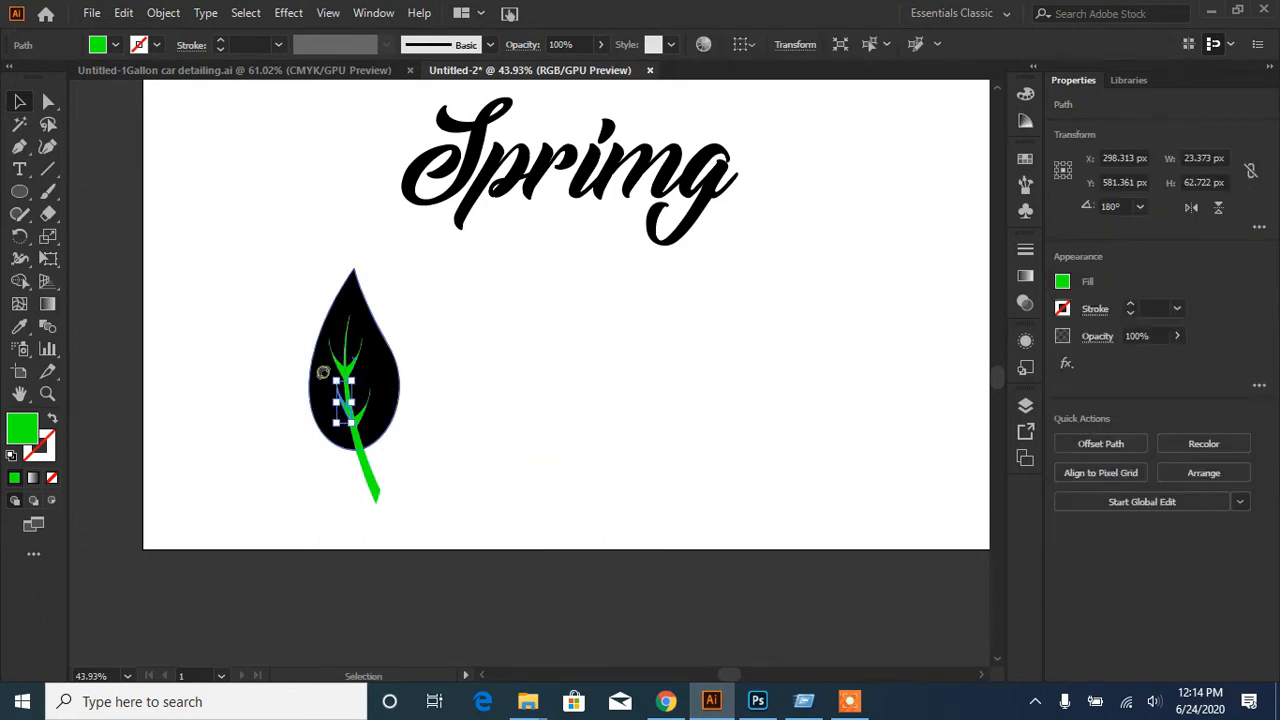
drag(323, 372, 318, 381)
key(Down)
key(Down)
key(Down)
key(Down)
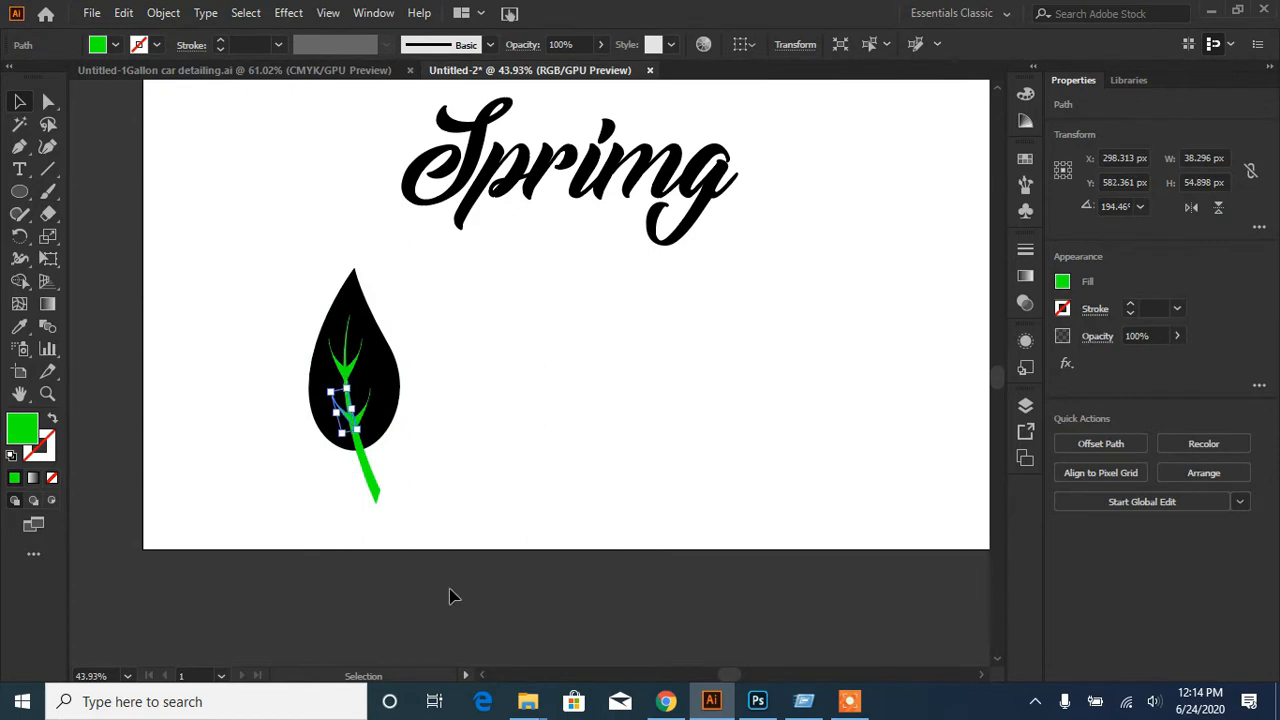
key(Left)
click(479, 472)
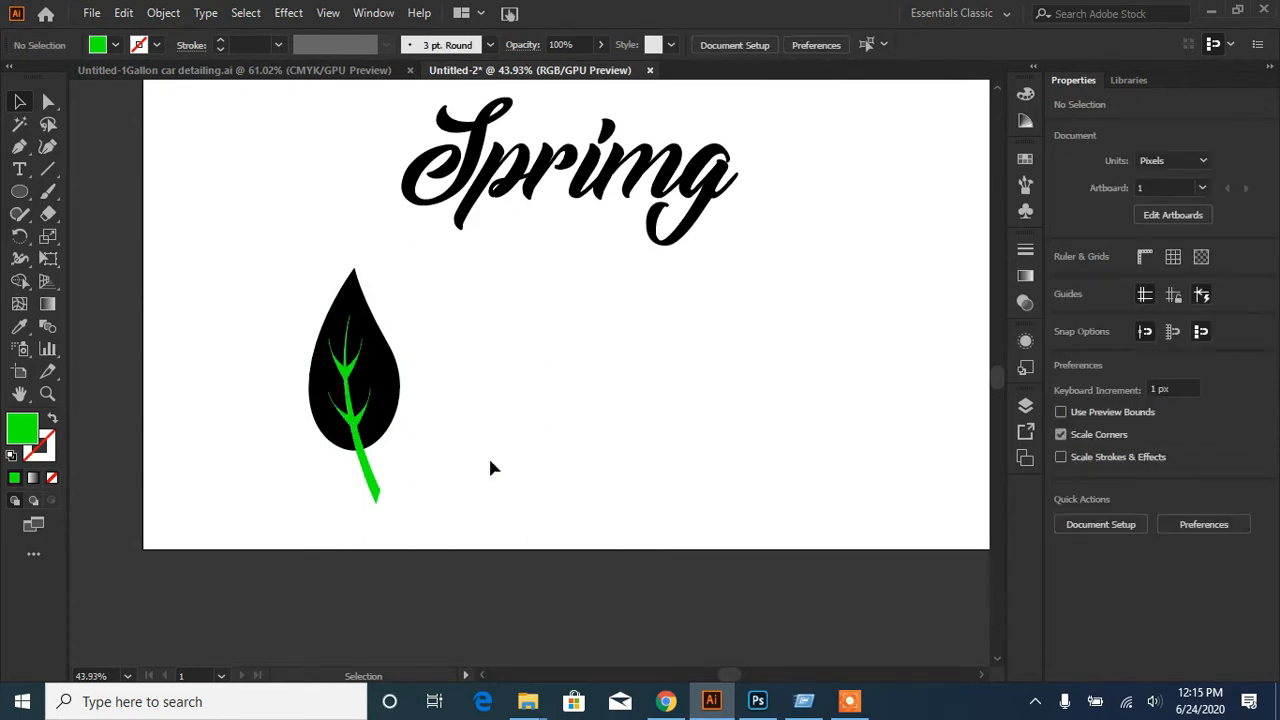
- Lower the upper left vein along the midrib by about 18 px so it branches below its right-hand counterpart
drag(348, 400, 343, 370)
key(Down)
key(Down)
key(Down)
key(Down)
key(Down)
key(Down)
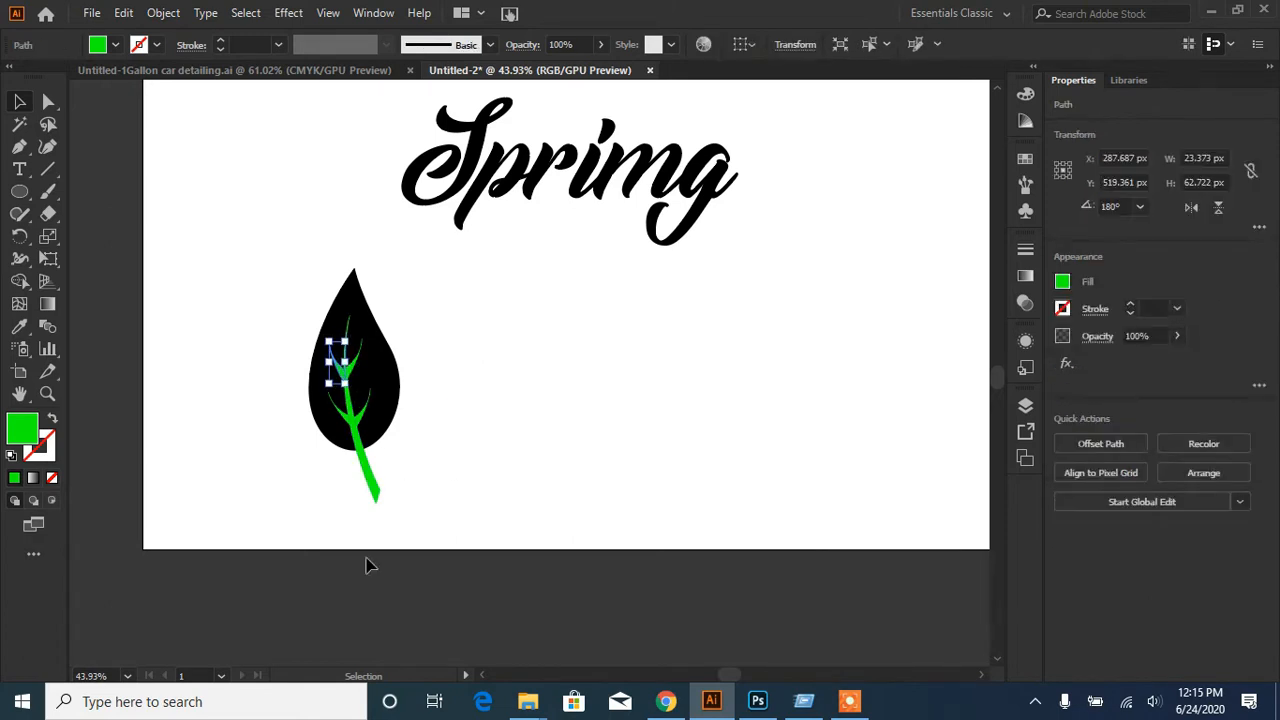
key(Down)
key(Down)
key(Down)
key(Down)
key(Down)
key(Down)
key(Down)
key(Down)
key(Down)
key(Down)
key(Down)
key(Down)
key(Down)
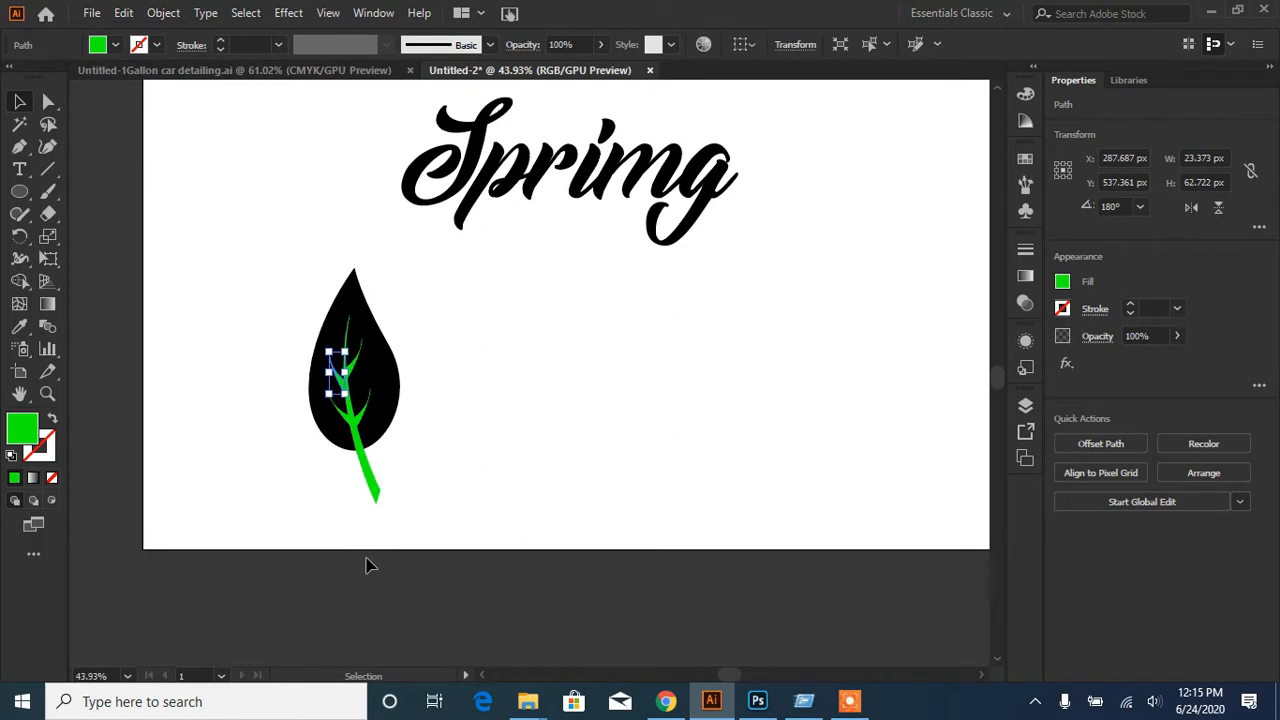
click(471, 416)
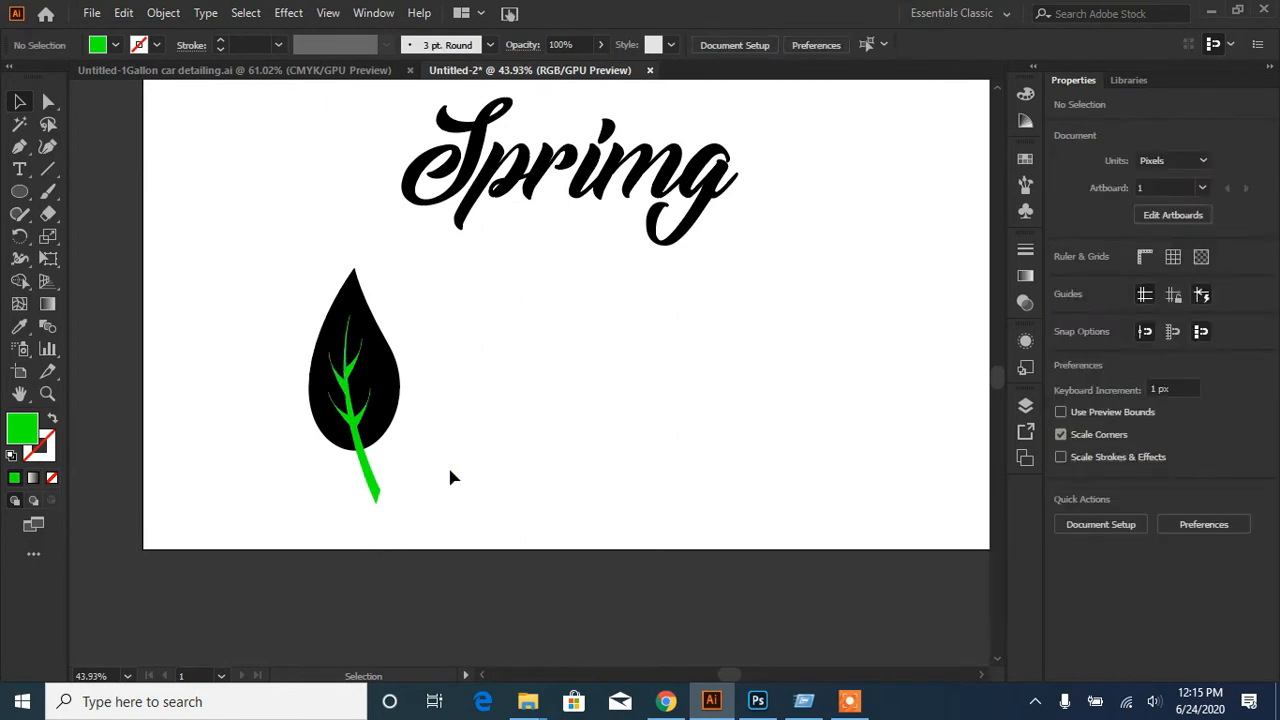
- Adjust the lower right vein's position along the midrib, ending slightly higher at about Y 576 px with its base against the stem
click(366, 418)
key(Down)
key(Down)
key(Down)
key(Down)
key(Down)
key(Down)
key(Down)
key(Down)
key(Down)
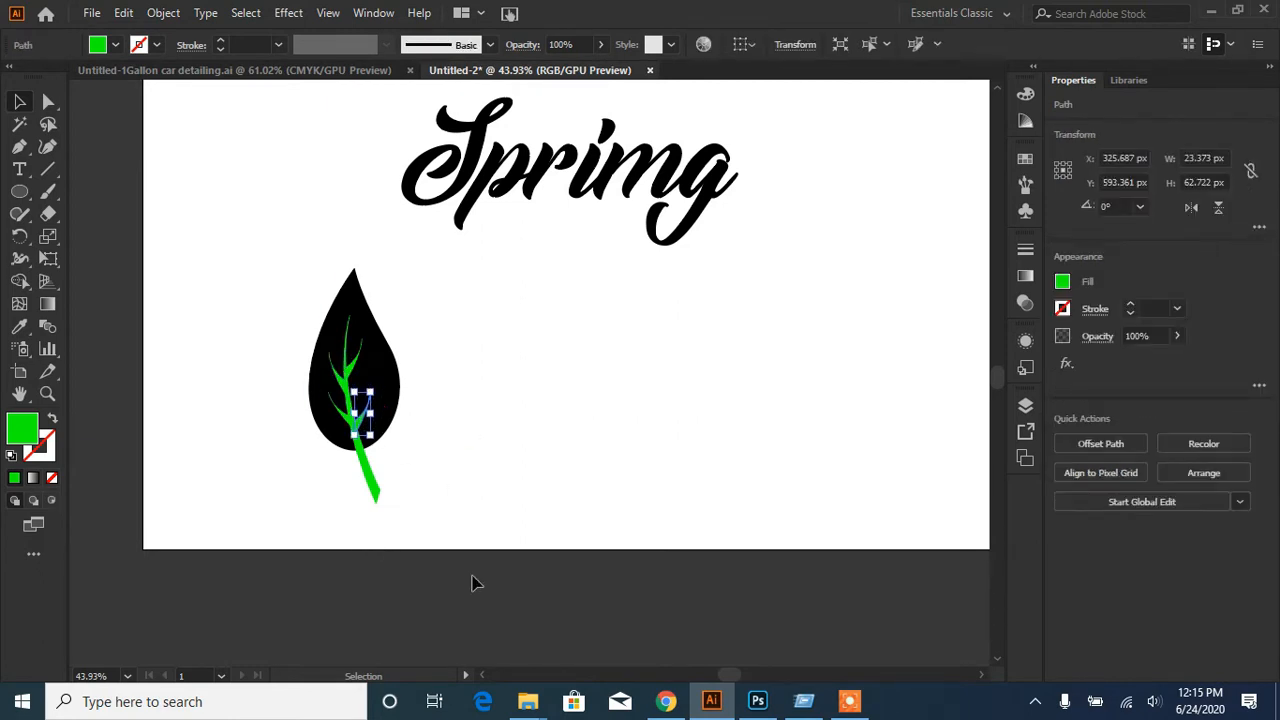
key(Right)
key(Right)
key(Right)
key(Down)
key(Down)
key(Down)
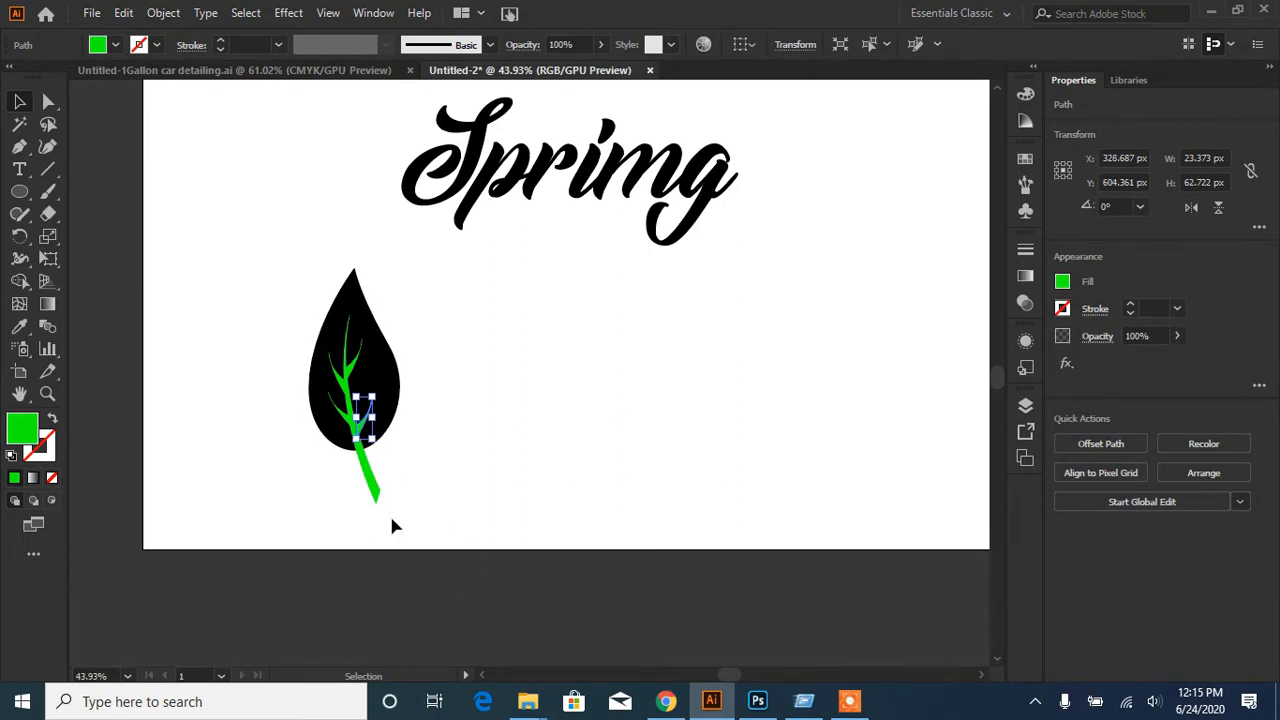
key(Up)
key(Up)
key(Up)
key(Up)
key(Up)
key(Up)
key(Up)
key(Up)
key(Up)
key(Up)
key(Up)
key(Up)
key(Up)
key(Up)
key(Up)
key(Up)
key(Up)
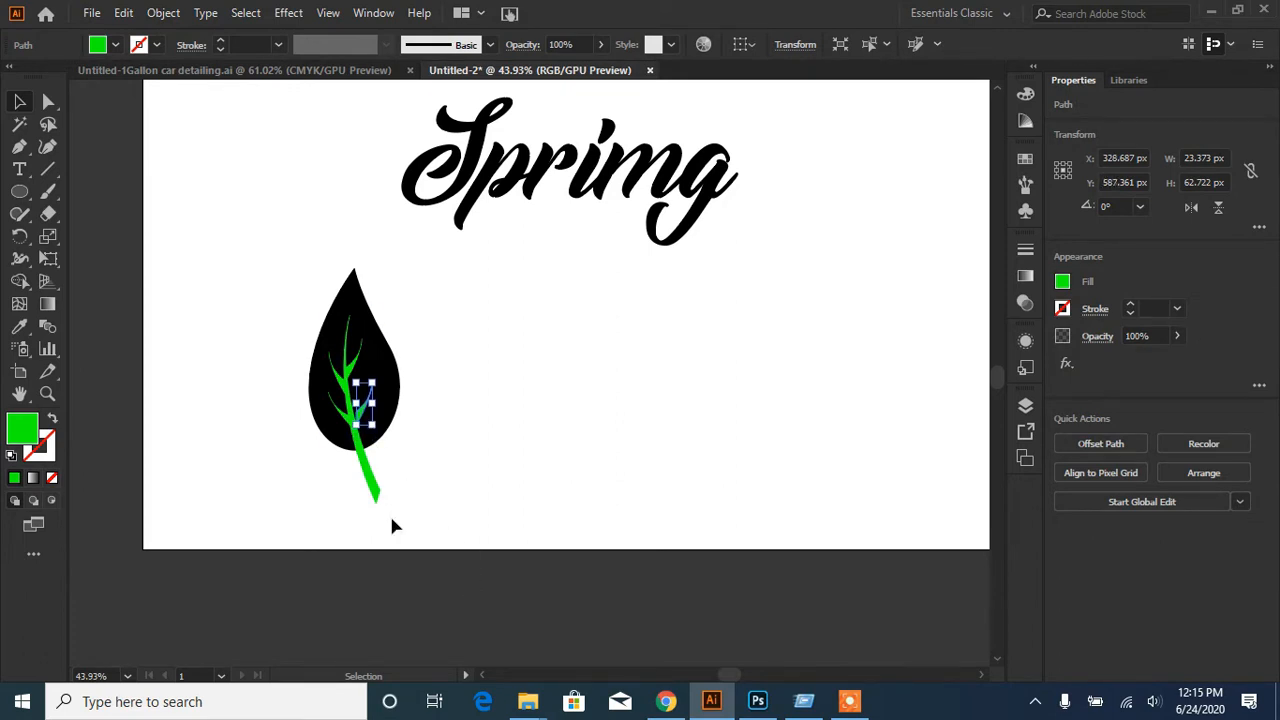
key(Up)
key(Up)
key(Up)
key(Up)
key(Up)
key(Up)
key(Up)
key(Up)
key(Up)
key(Up)
key(Up)
key(Left)
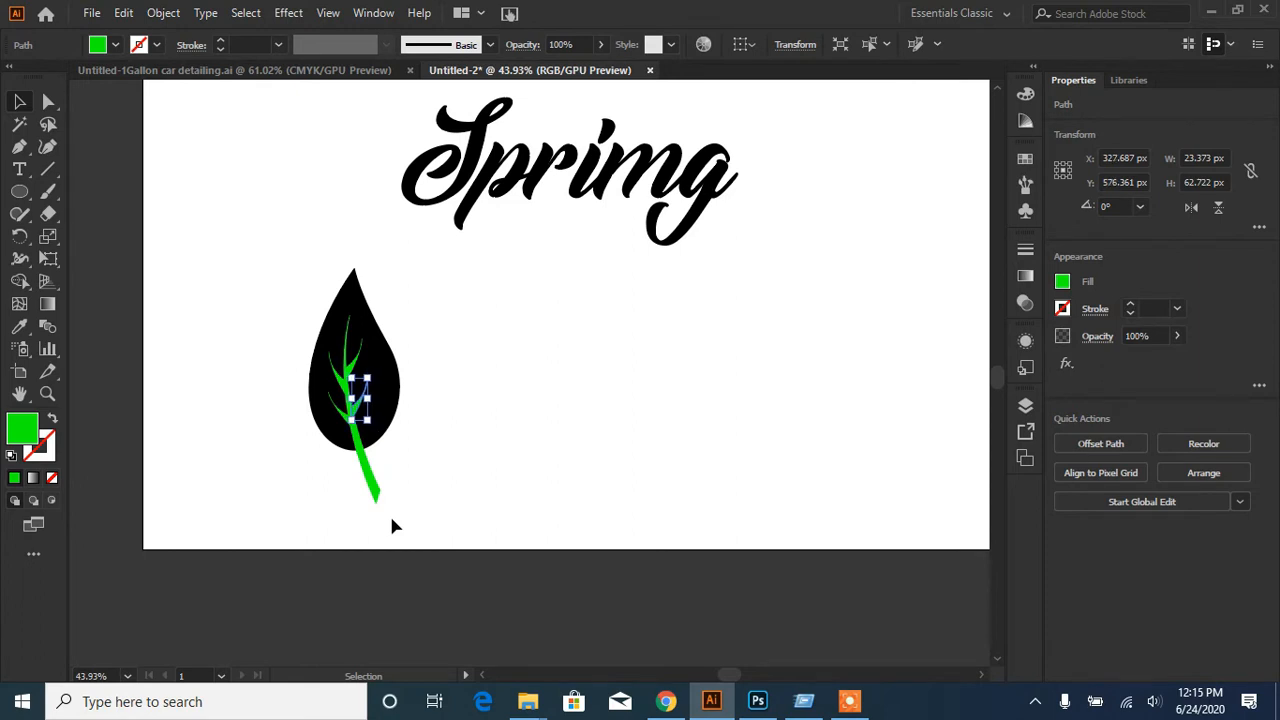
- Shift the lower left vein further down the midrib so it branches below the lower right vein
click(346, 414)
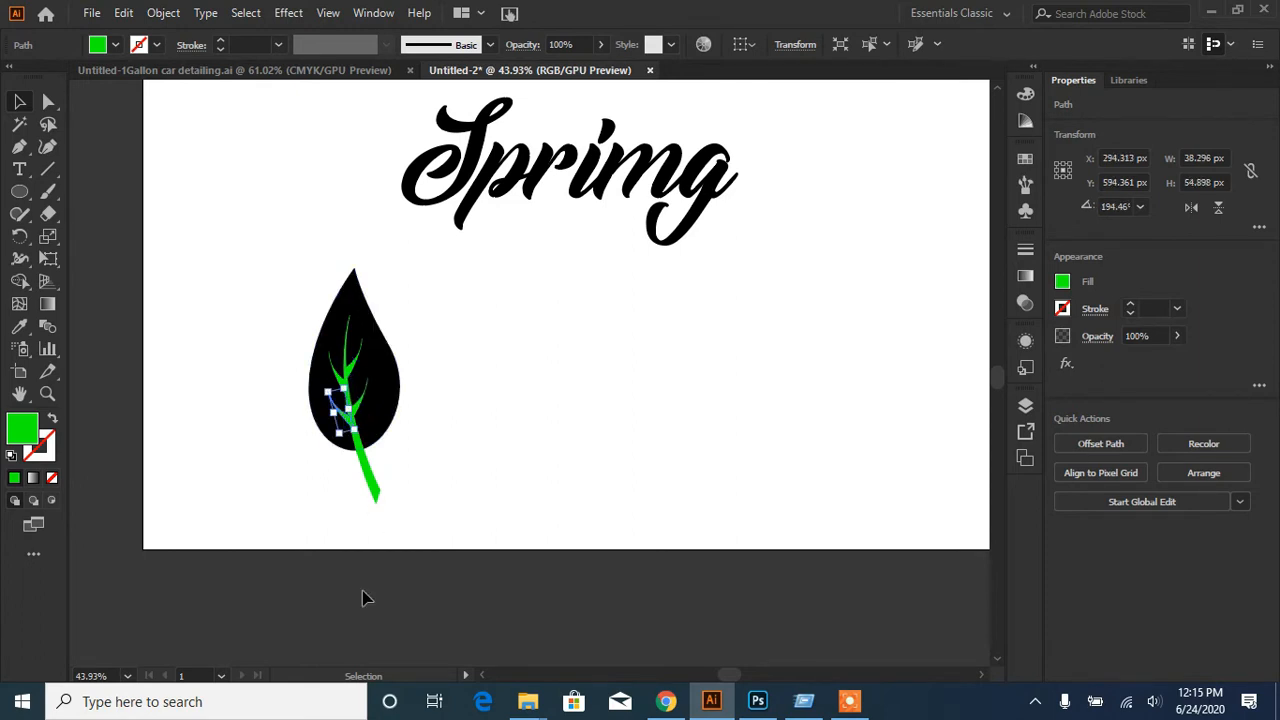
key(Down)
key(Down)
key(Down)
key(Down)
key(Down)
key(Down)
key(Down)
key(Down)
key(Down)
key(Down)
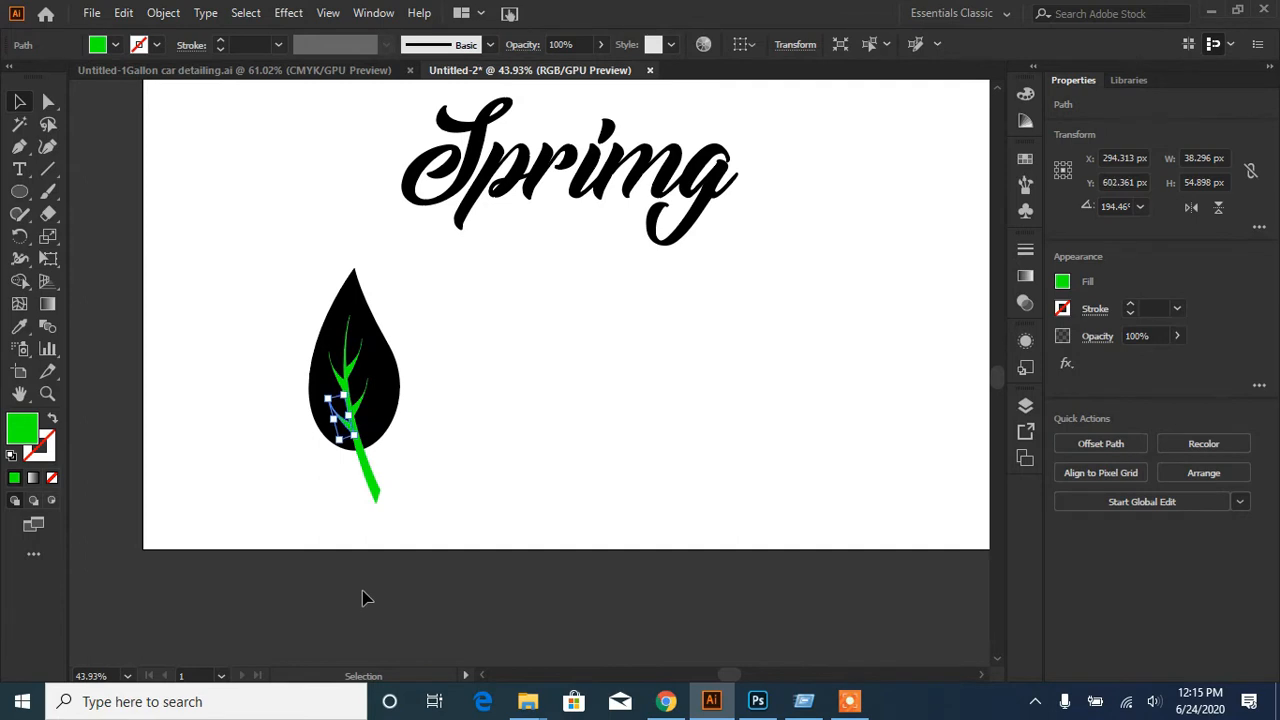
key(Down)
key(Down)
key(Down)
key(Down)
key(Down)
click(614, 440)
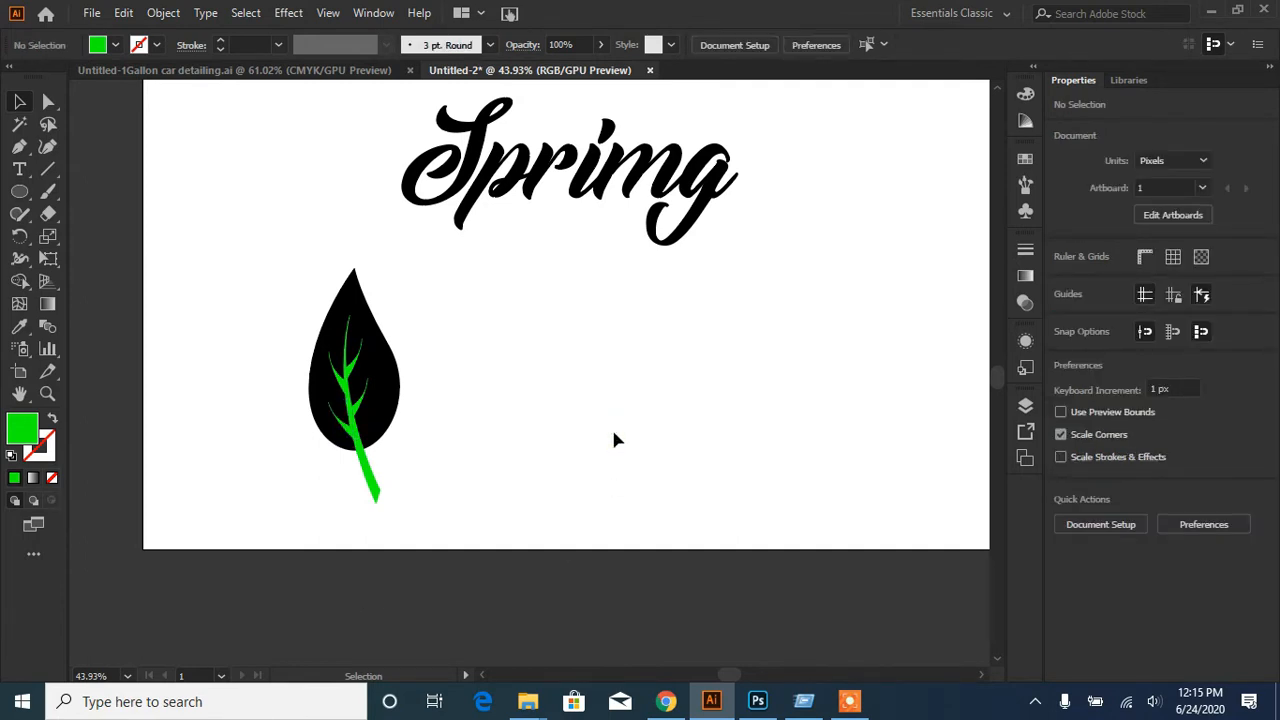
- Group the leaf body, stem and all side veins
drag(403, 375, 266, 471)
click(1203, 600)
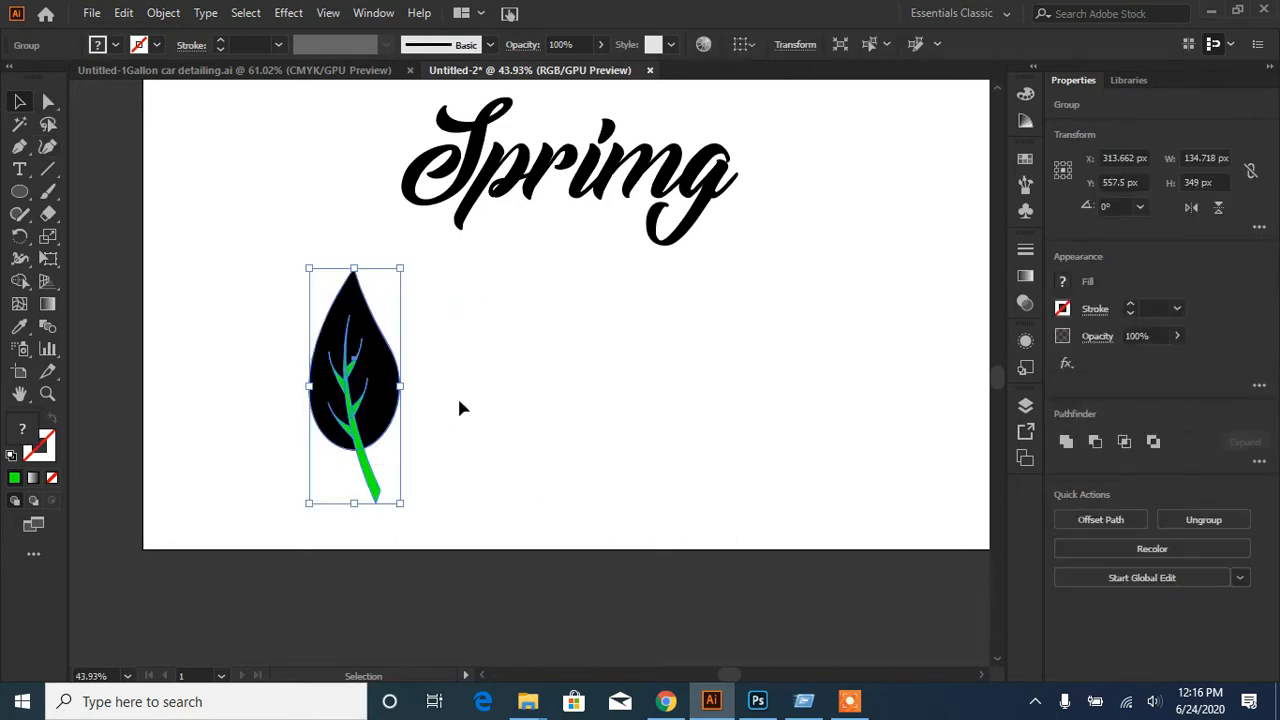
click(408, 374)
right_click(384, 402)
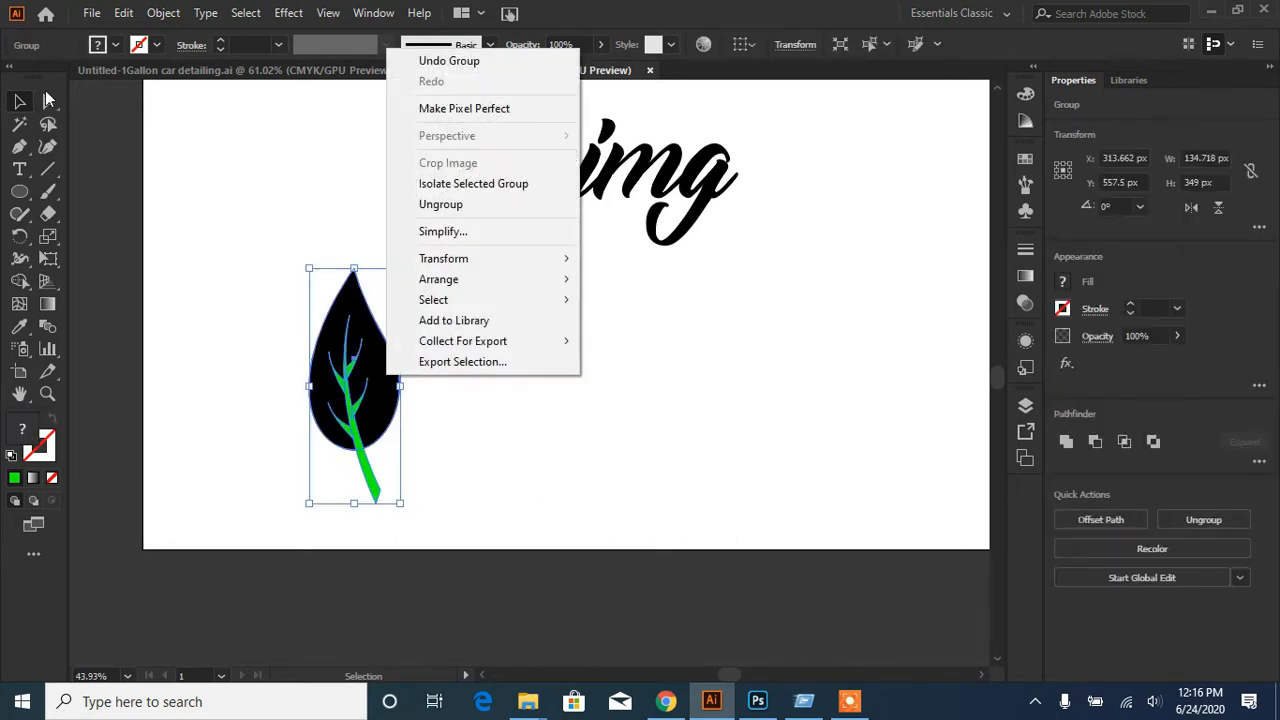
- Fill only the leaf body within the group with the RGB Green swatch, edited to R 8, G 91, B 40
click(48, 101)
click(573, 438)
click(389, 388)
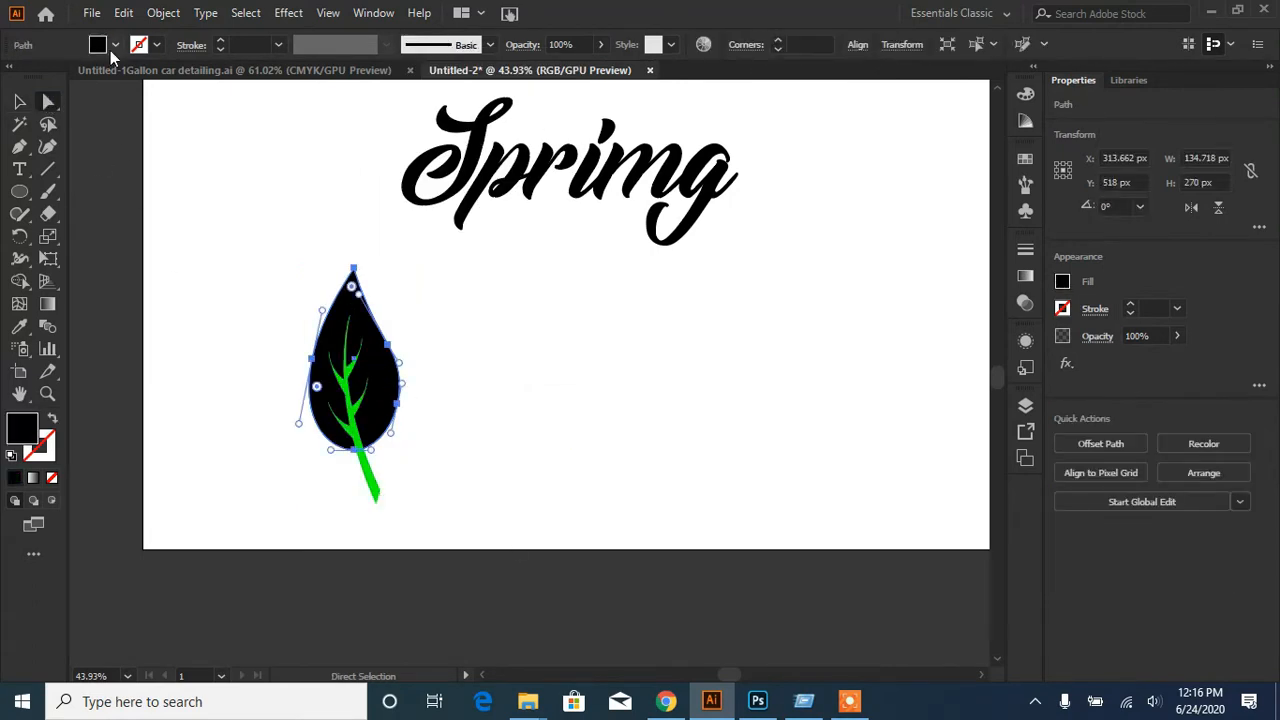
click(114, 45)
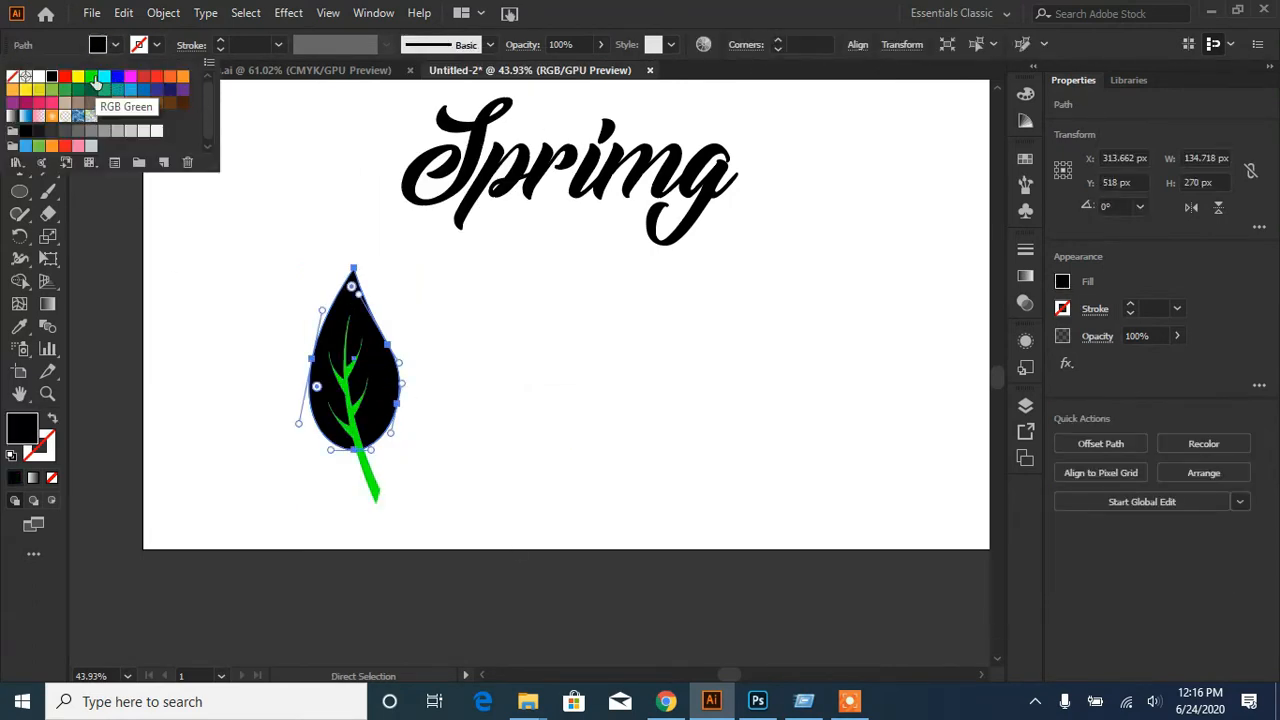
double_click(95, 79)
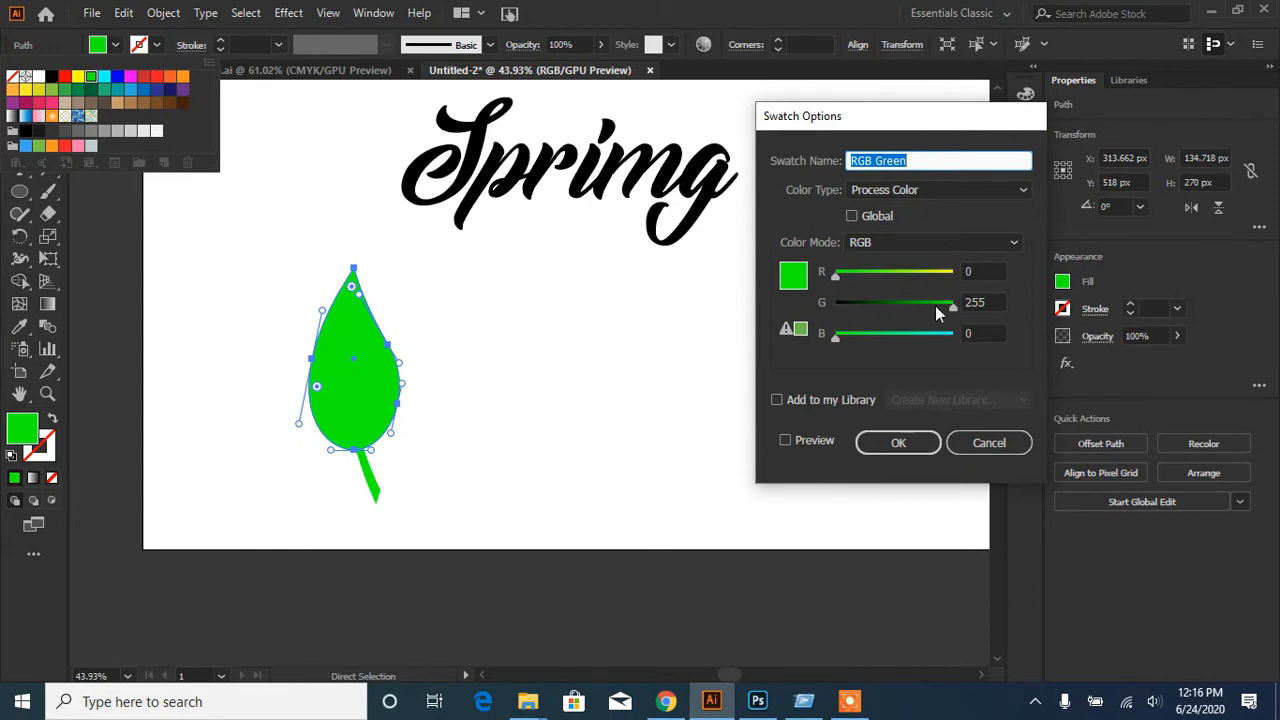
click(785, 440)
drag(951, 308, 856, 338)
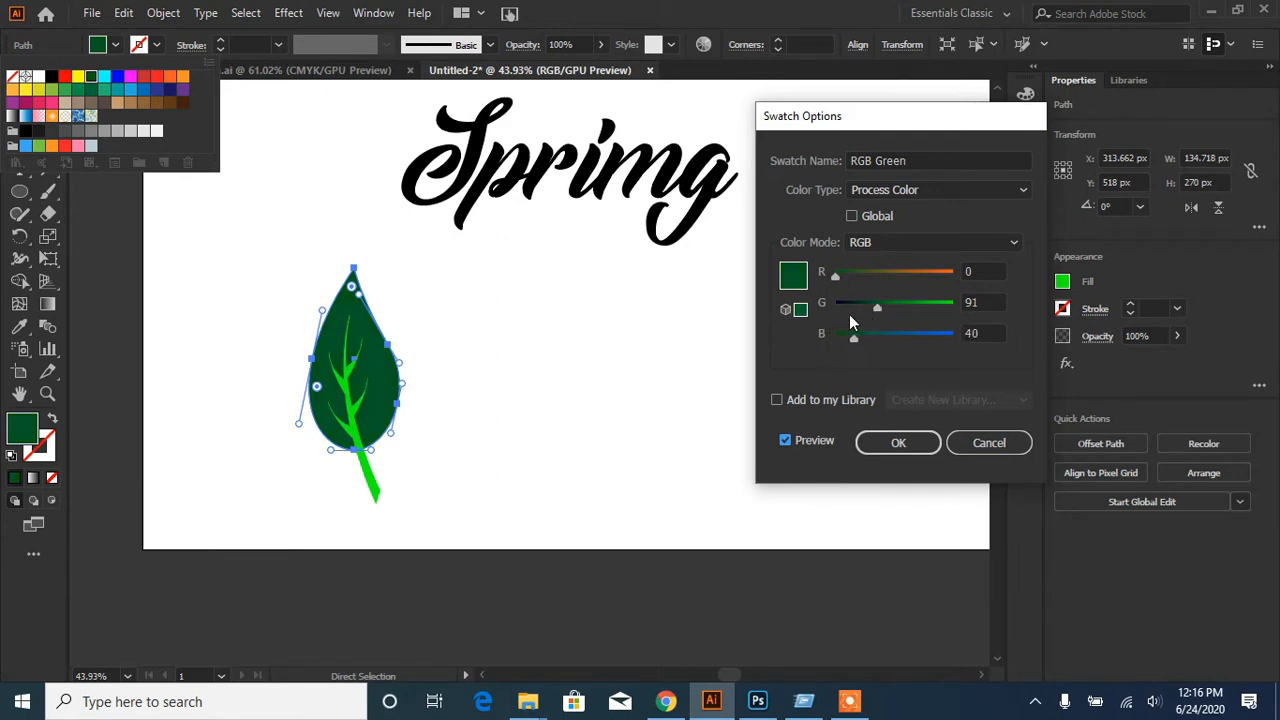
drag(835, 277, 840, 289)
click(893, 443)
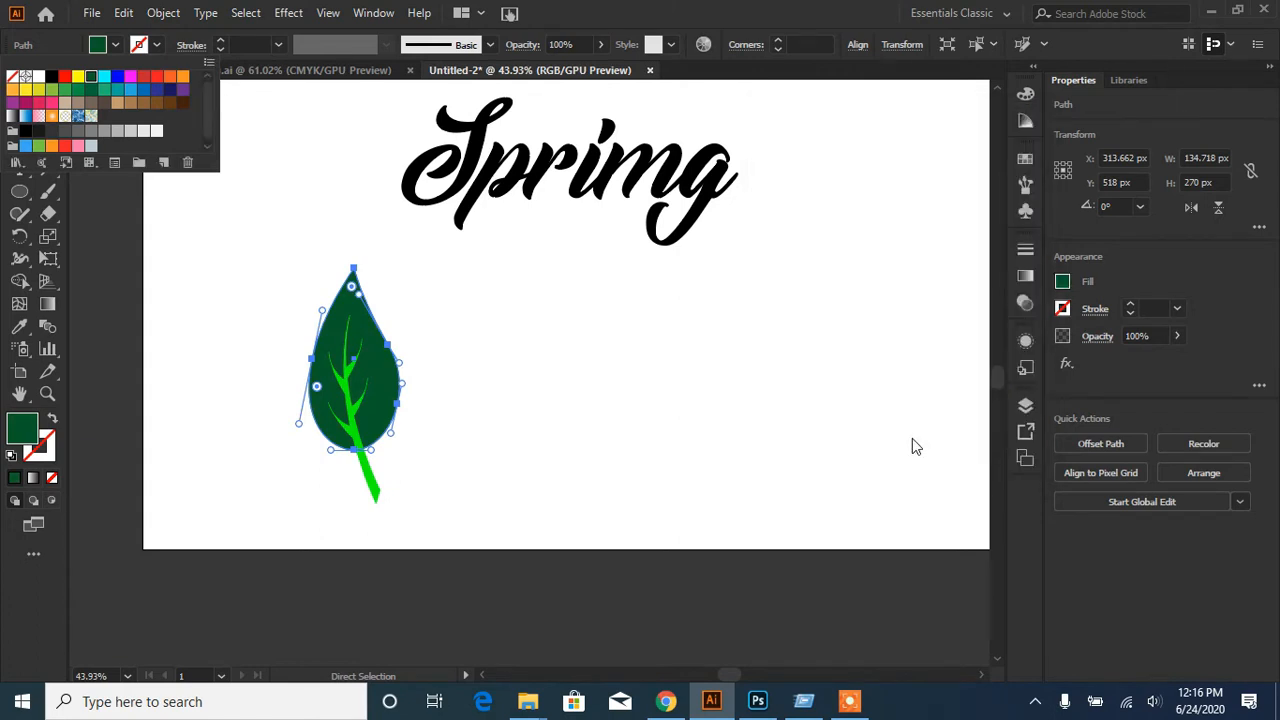
key(Escape)
- Fill the midrib and stem with the RGB Green swatch, edited to a darker green of R 8, G 75, B 2
click(372, 490)
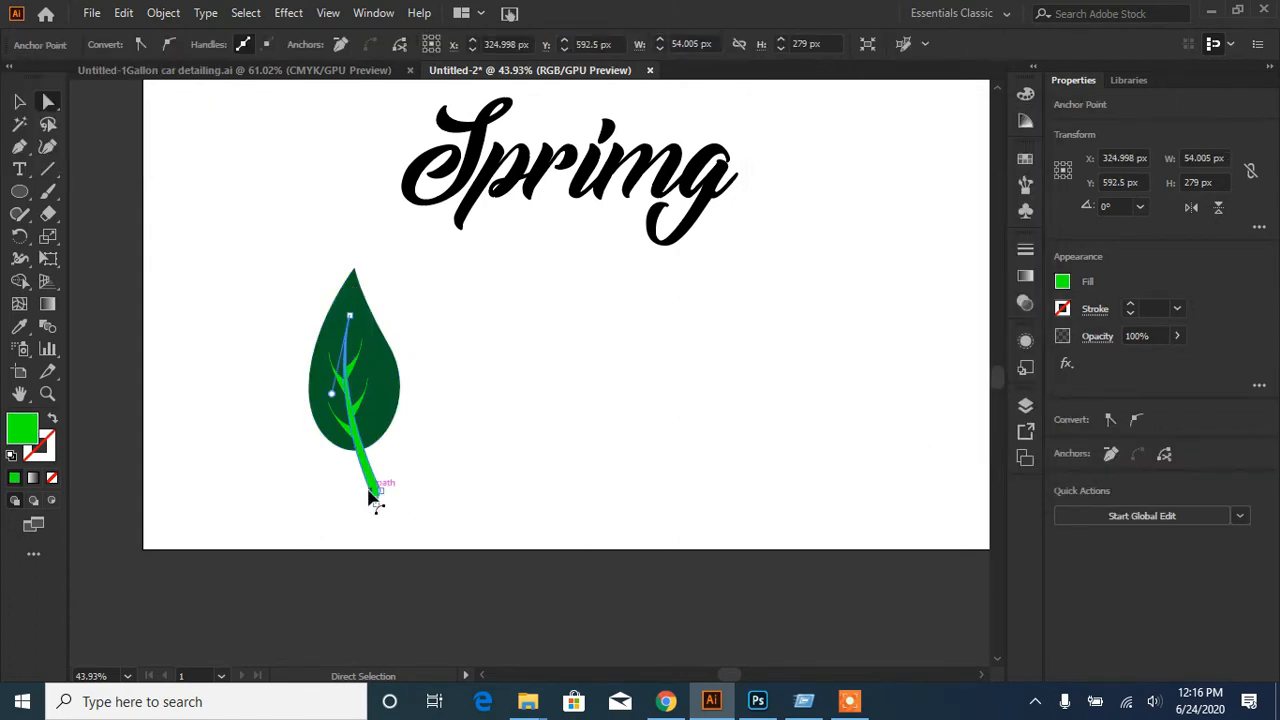
click(1063, 285)
click(938, 349)
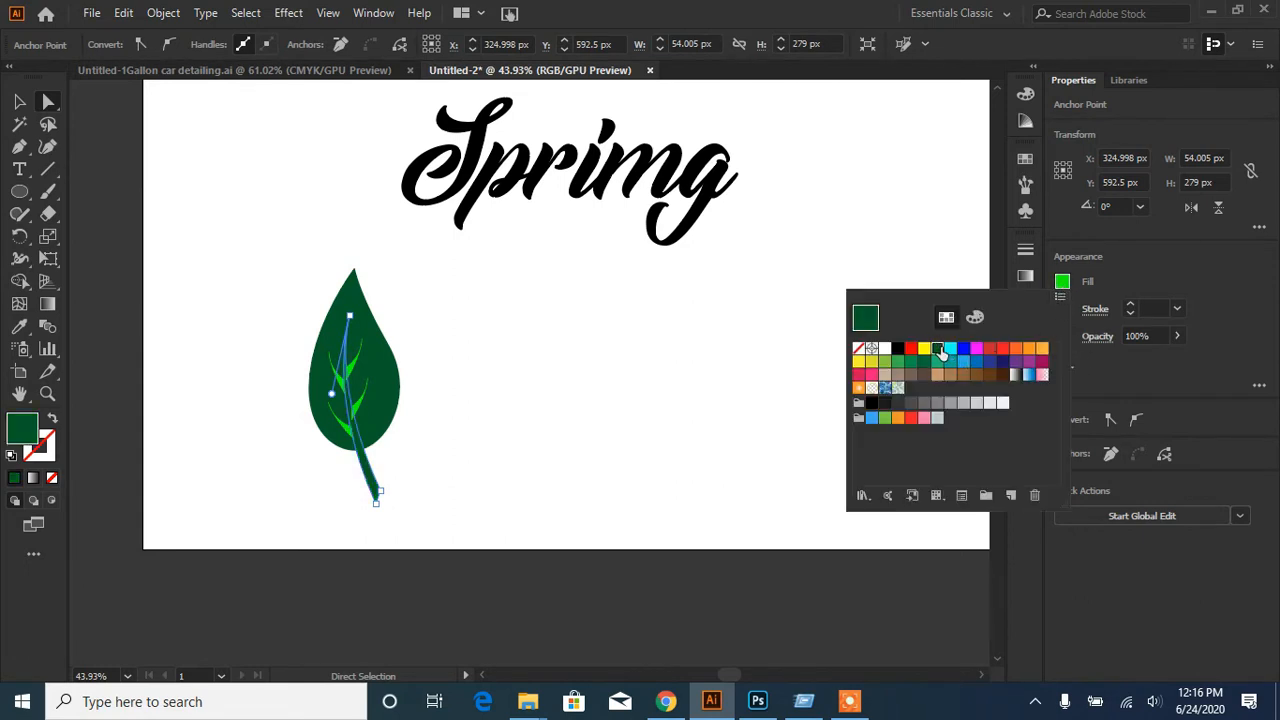
double_click(938, 349)
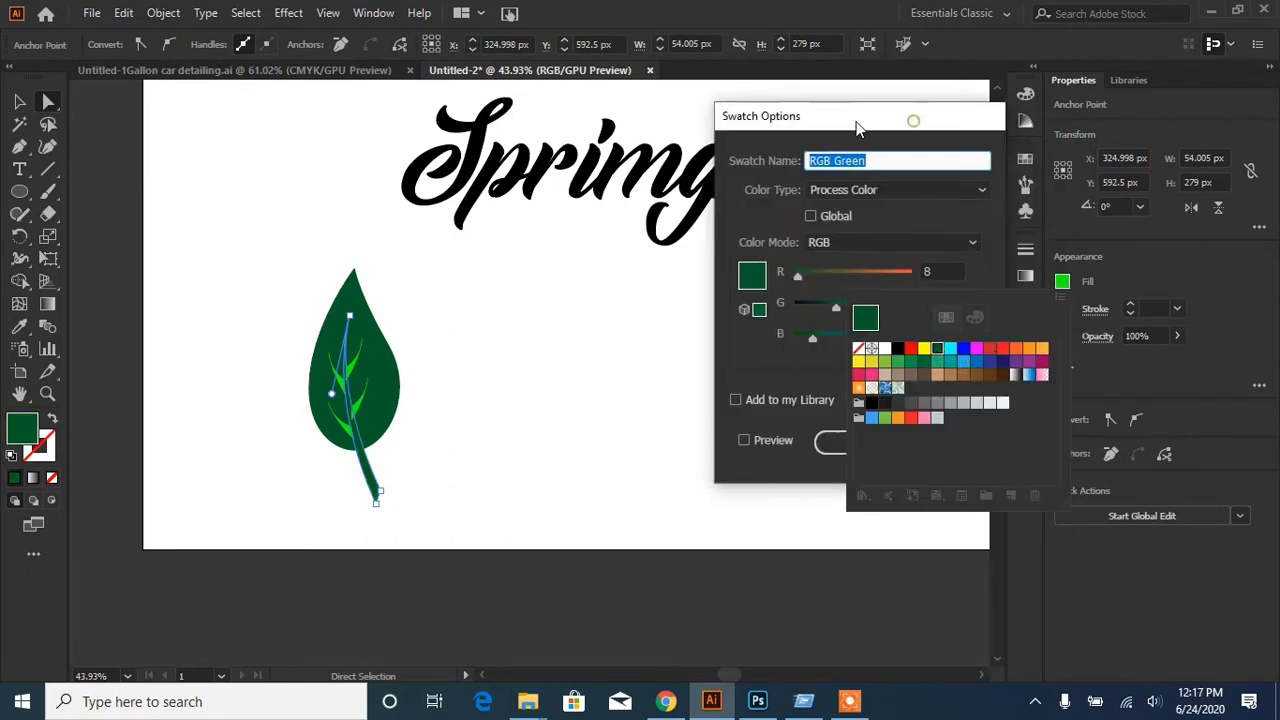
drag(725, 302, 705, 298)
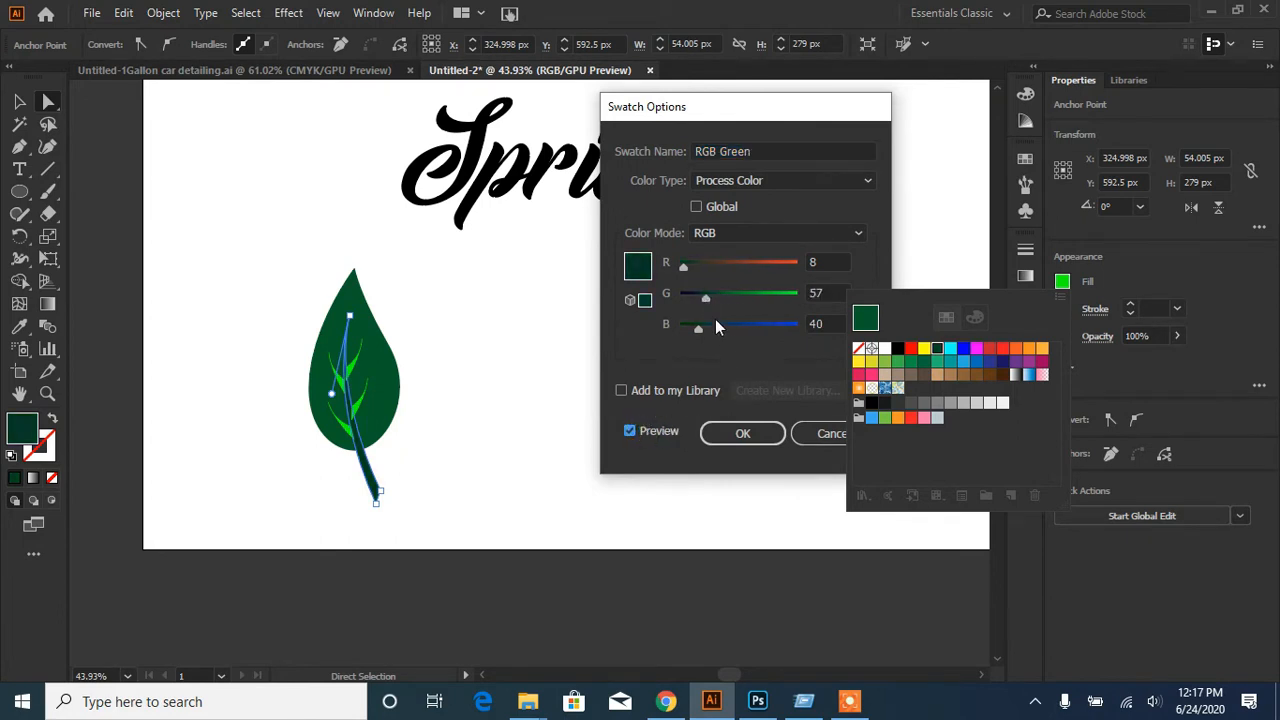
drag(713, 298, 681, 330)
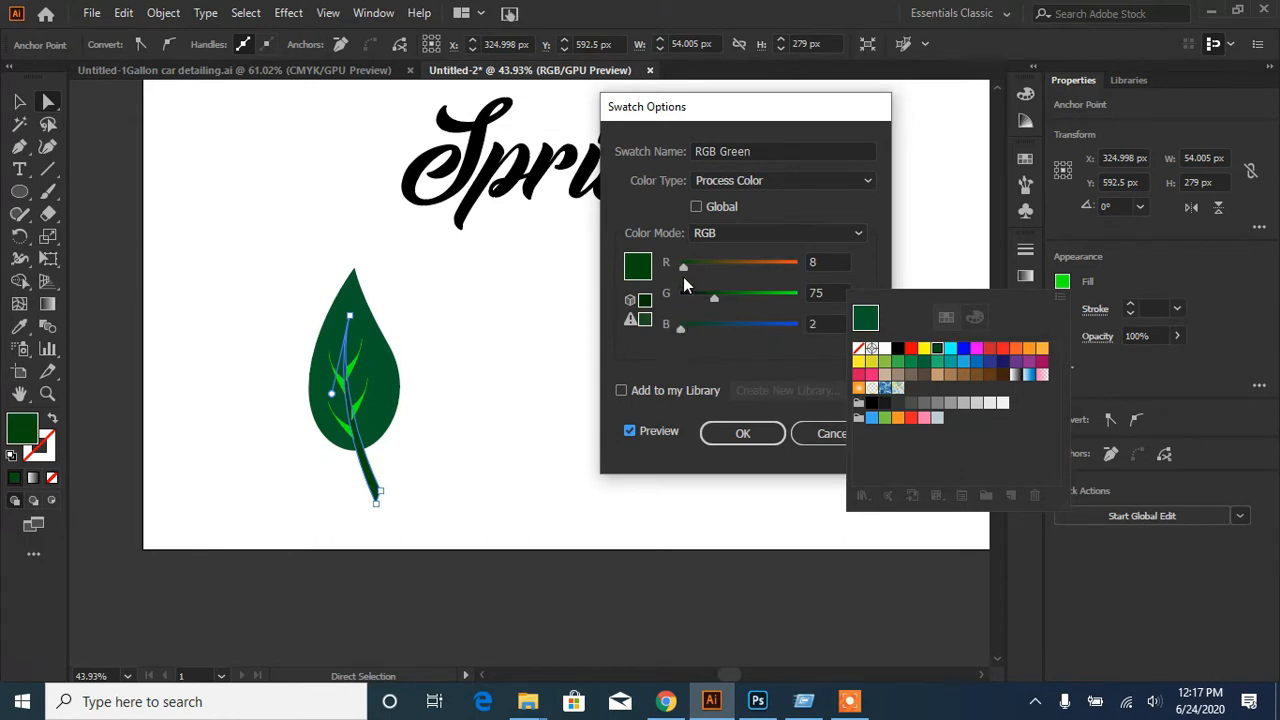
click(742, 433)
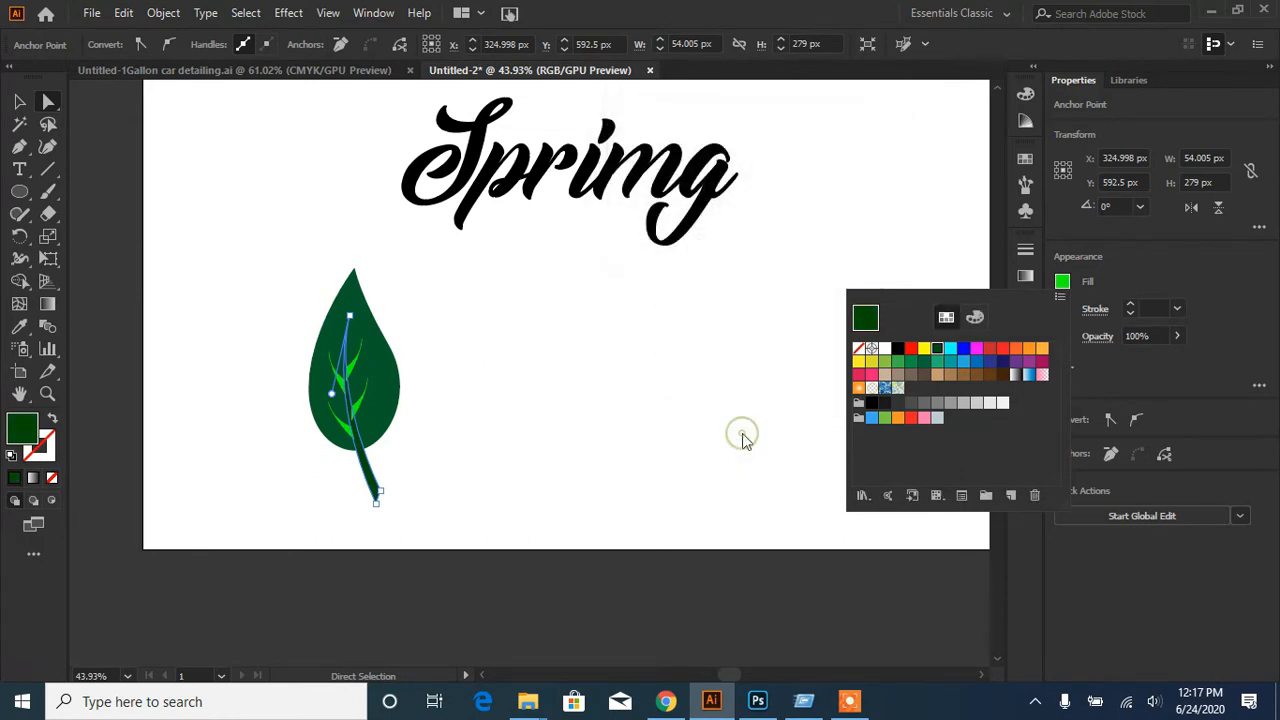
click(570, 426)
- Select all four side veins and apply the stem's dark green to them with the Eyedropper
click(361, 401)
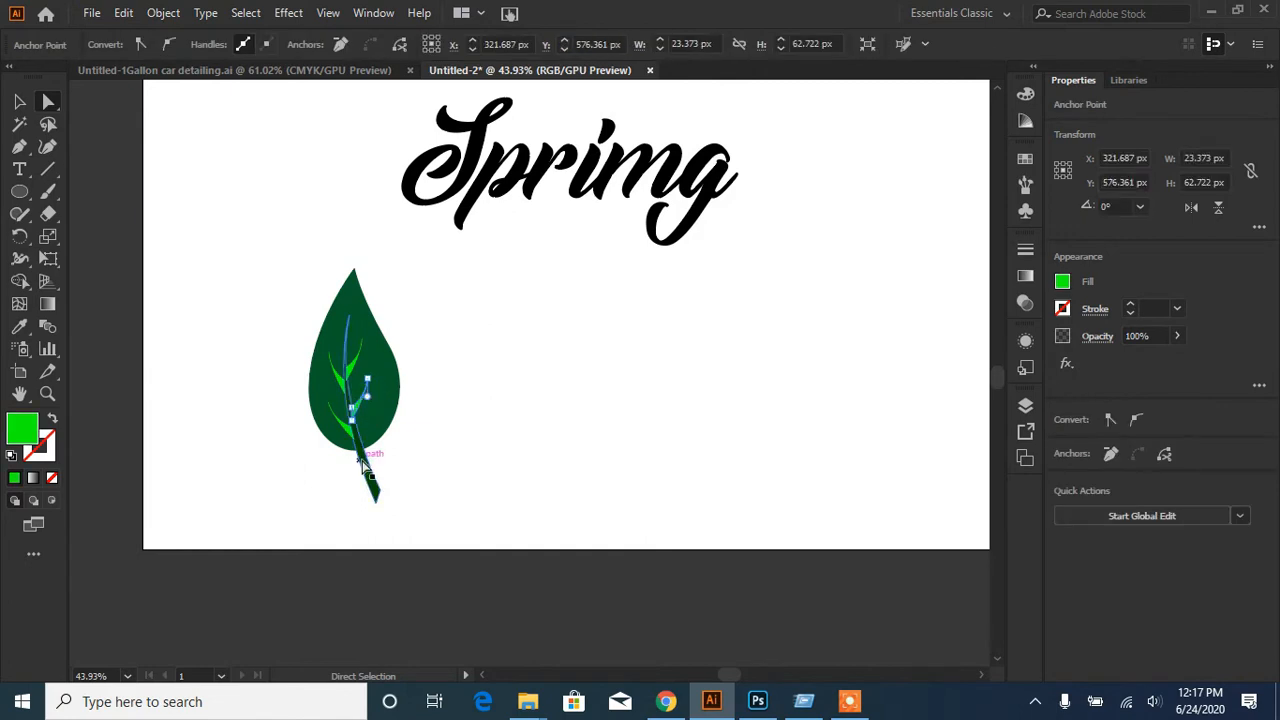
shift+click(343, 426)
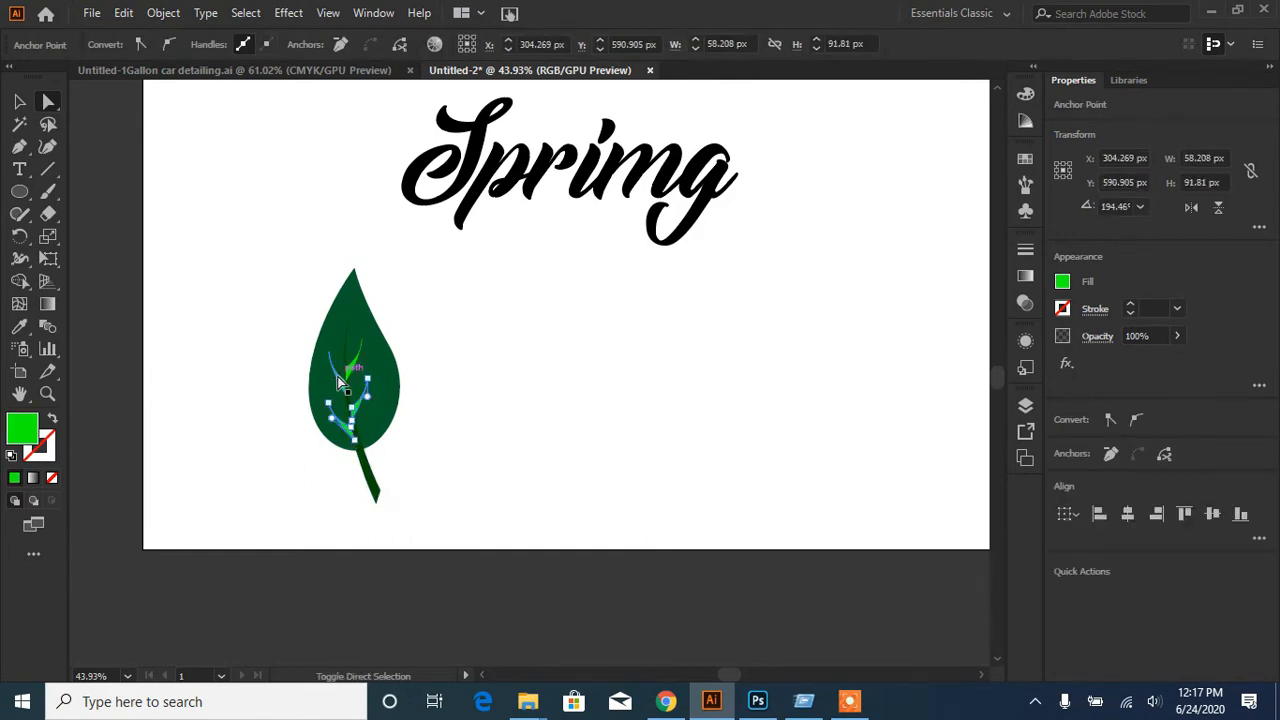
shift+click(338, 378)
shift+click(355, 366)
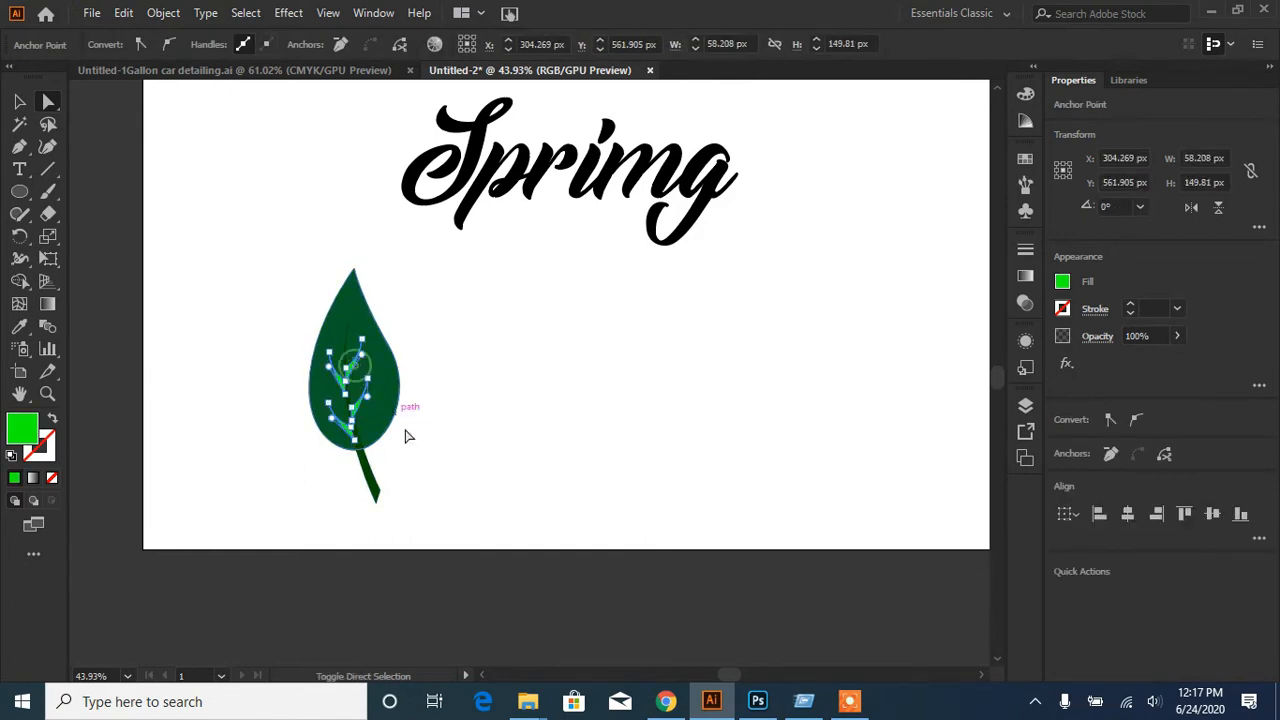
click(21, 331)
click(375, 484)
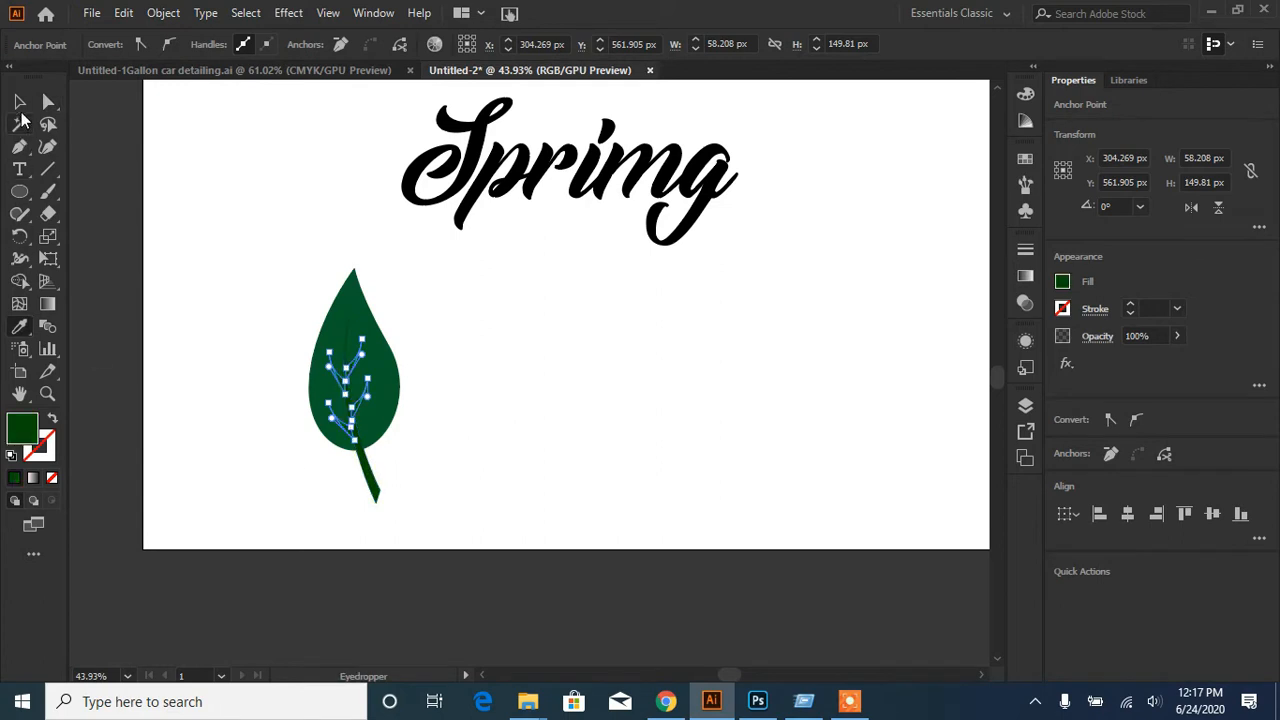
key(v)
click(425, 476)
- Ungroup the leaf artwork into separate paths
click(380, 422)
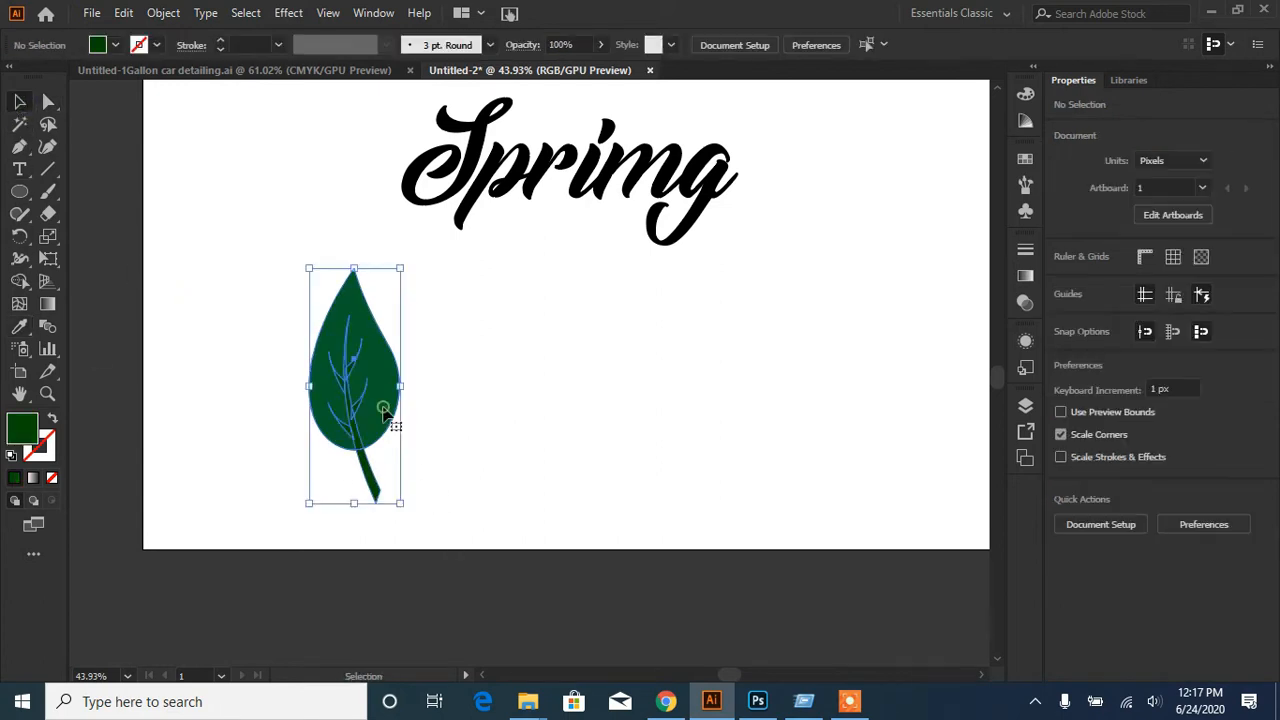
click(498, 466)
click(385, 375)
right_click(385, 375)
click(466, 200)
- Fill only the leaf body with the RGB Green swatch, edited to a lighter green of R 68, G 140, B 40
click(398, 415)
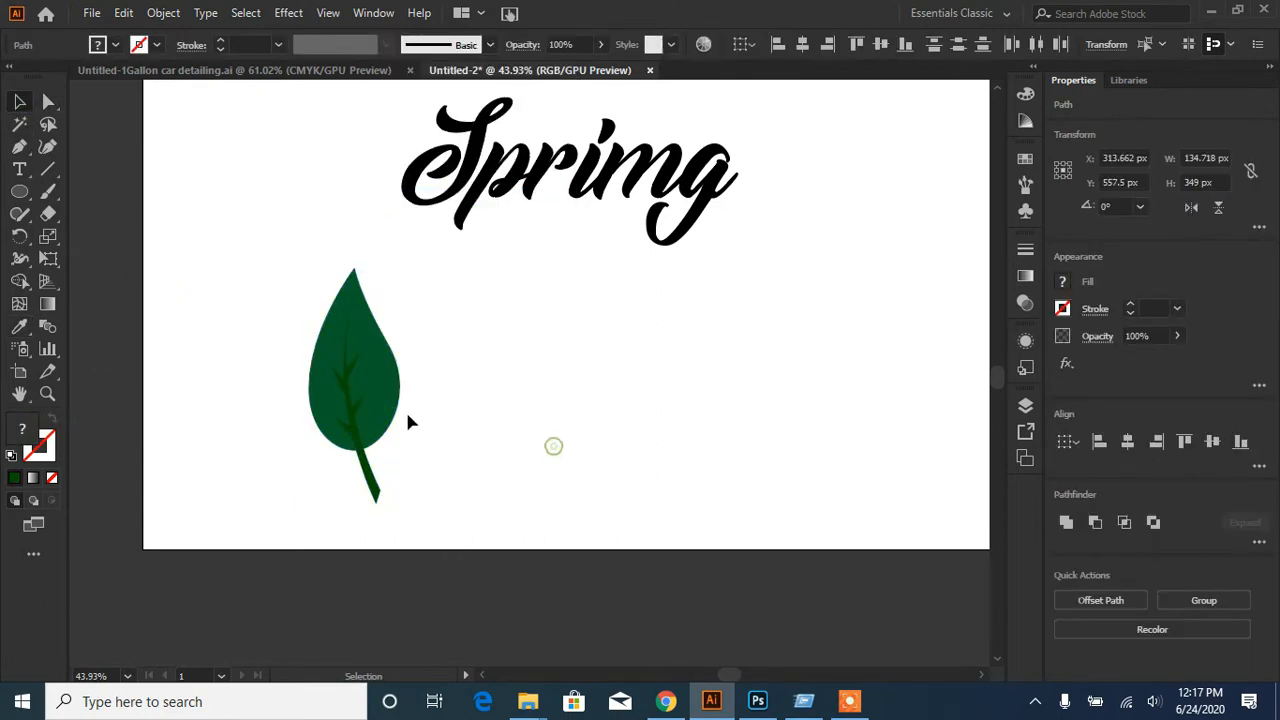
click(1064, 283)
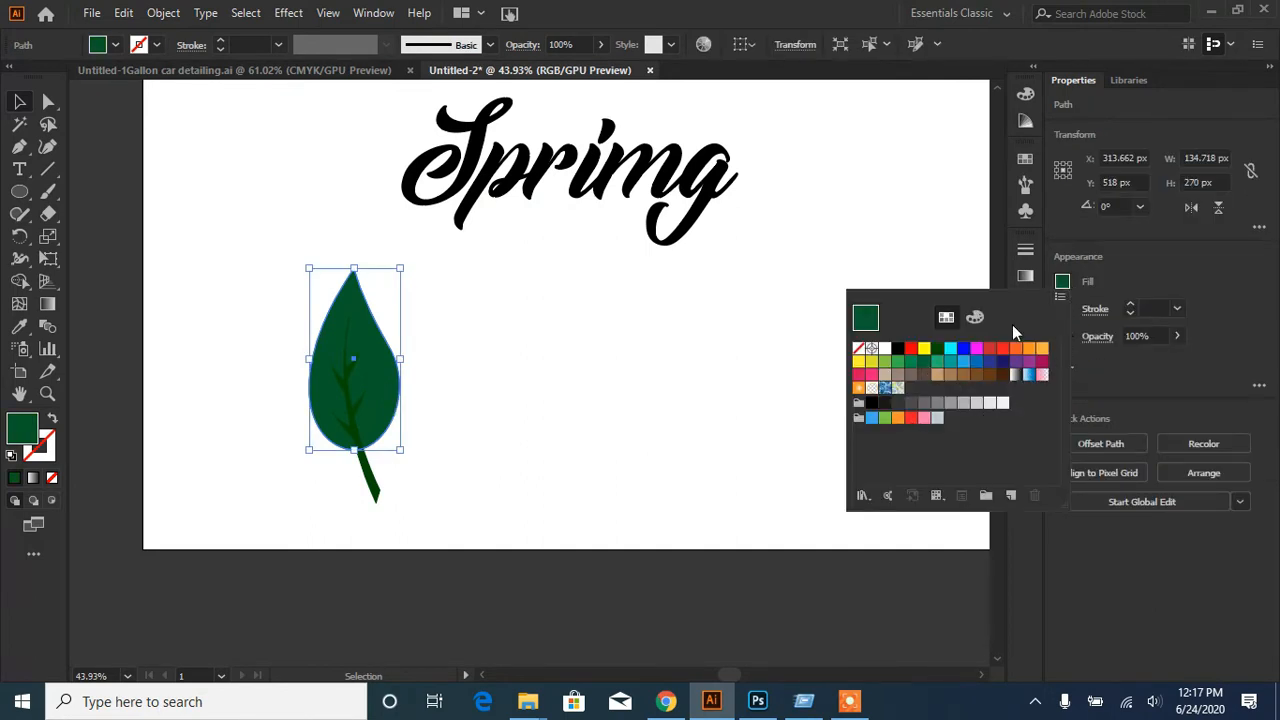
click(1062, 293)
click(1144, 257)
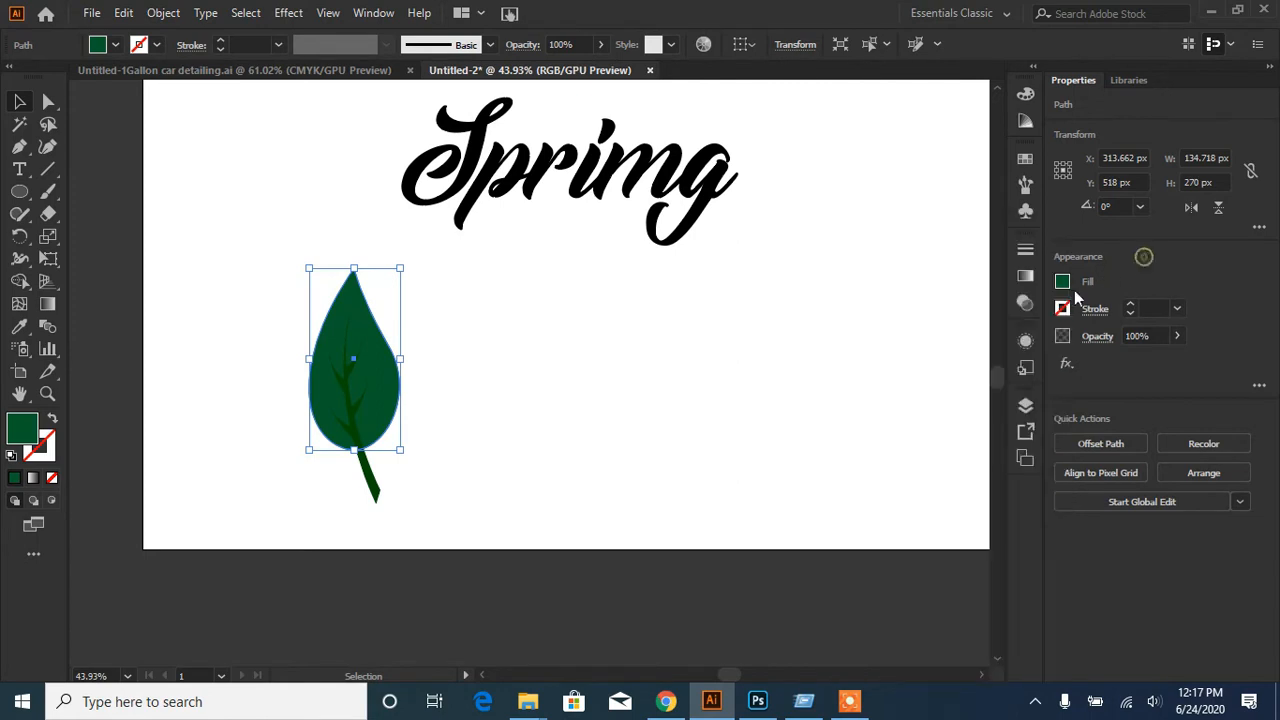
click(1061, 286)
double_click(936, 350)
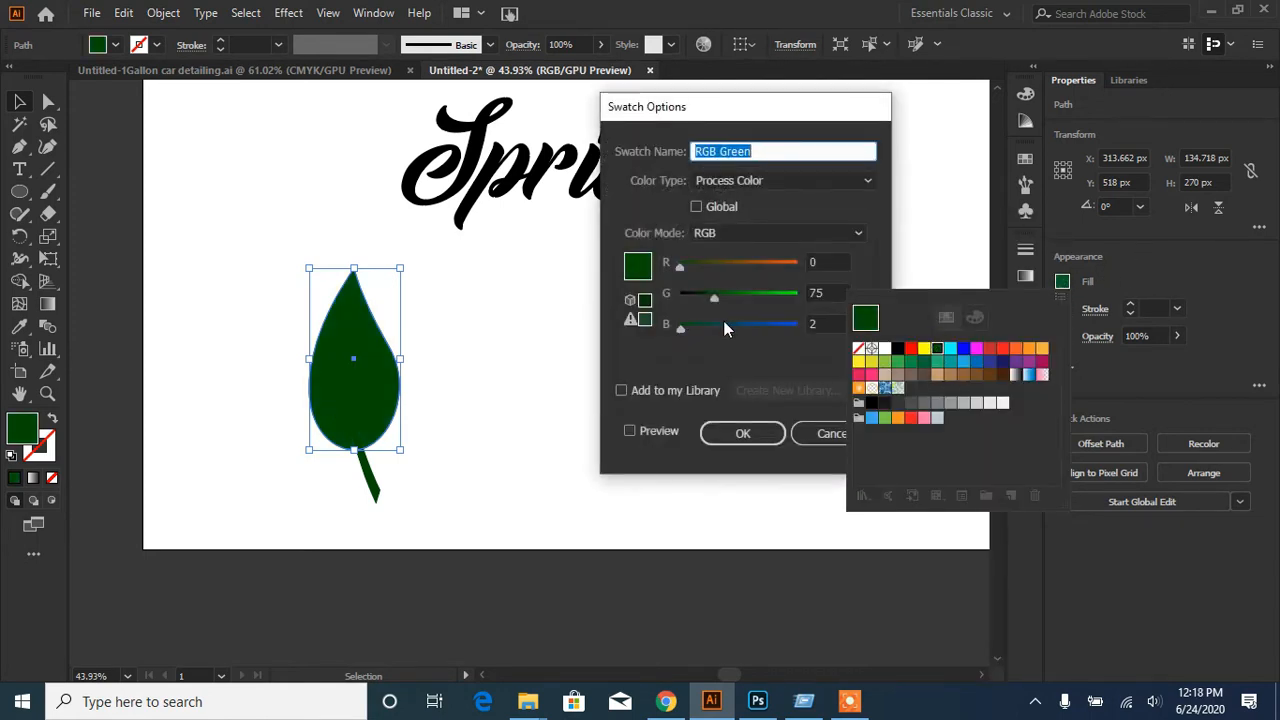
mouse_move(714, 297)
mouse_down()
mouse_move(738, 313)
mouse_move(736, 298)
mouse_up()
click(630, 431)
drag(681, 265, 743, 305)
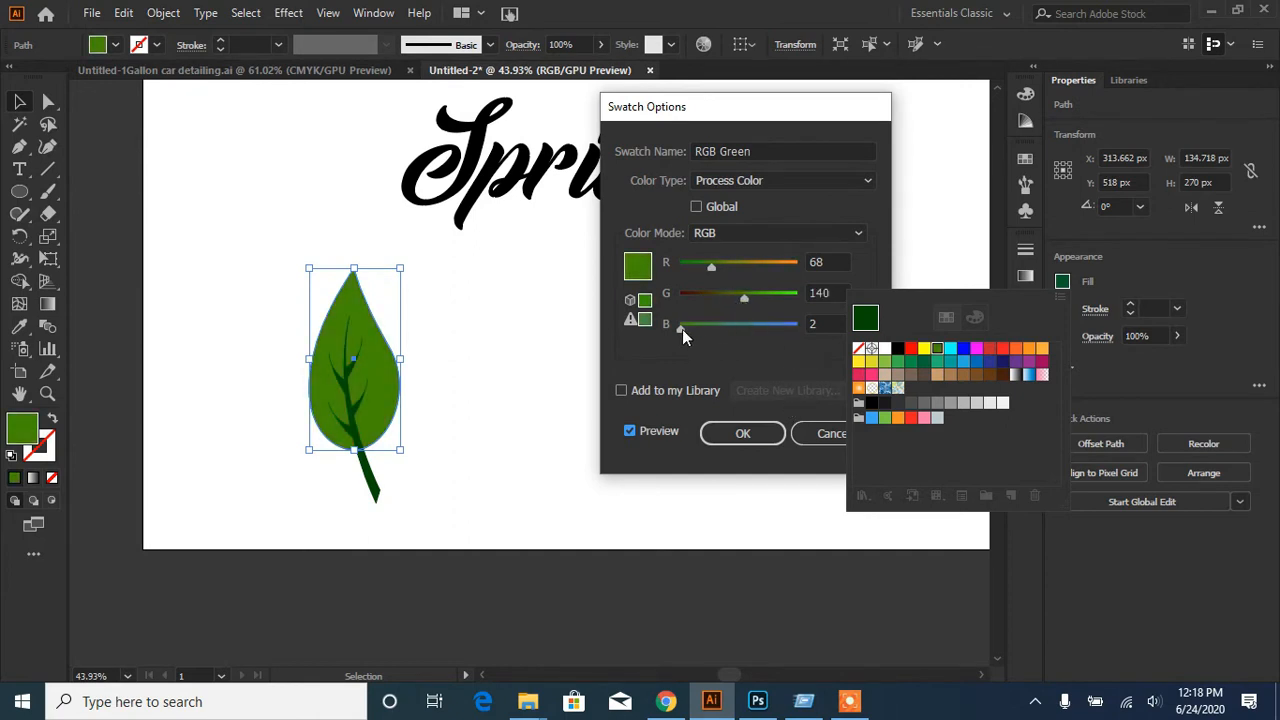
drag(681, 329, 697, 332)
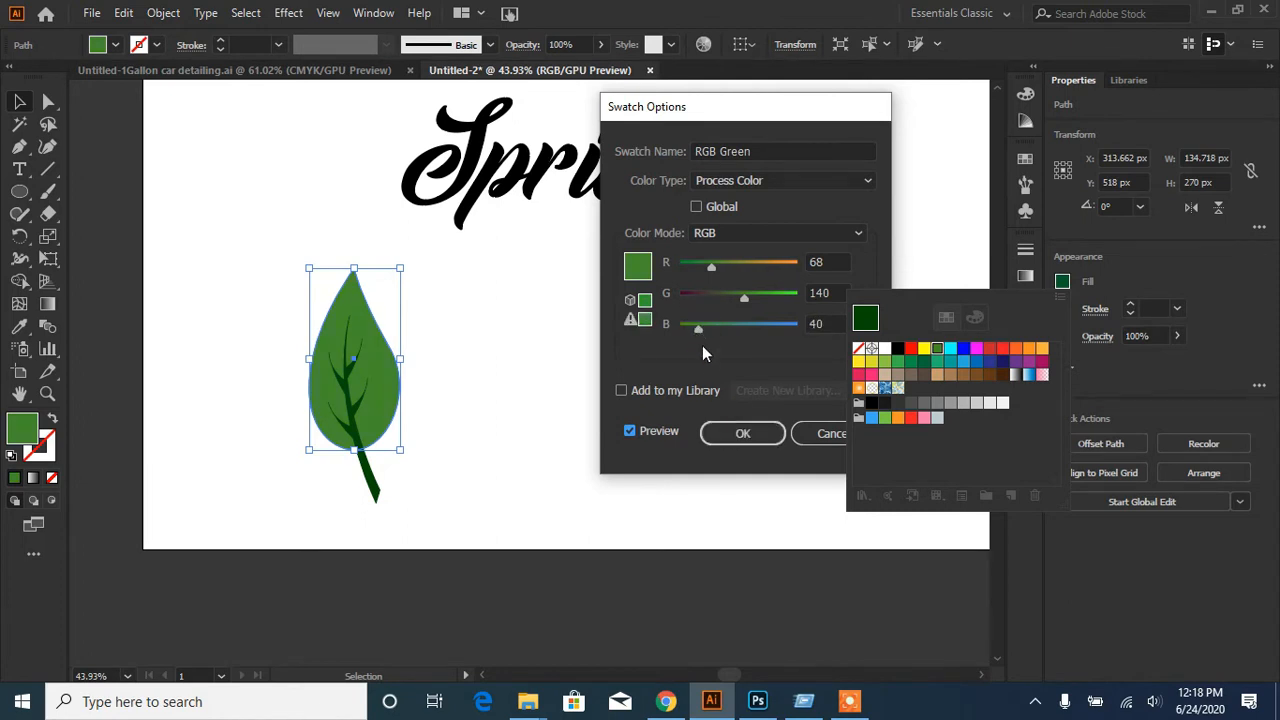
click(742, 433)
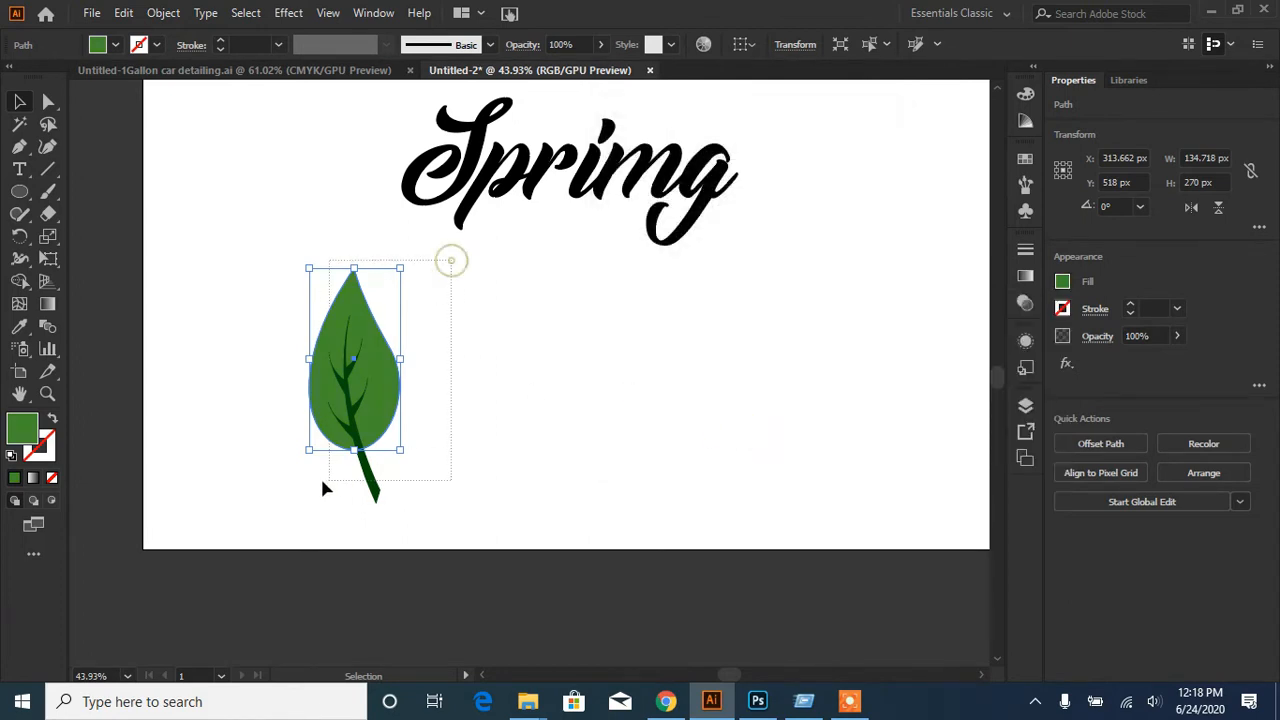
- Group the leaf body, stem and veins into one object
drag(323, 488, 453, 435)
click(1205, 601)
click(641, 456)
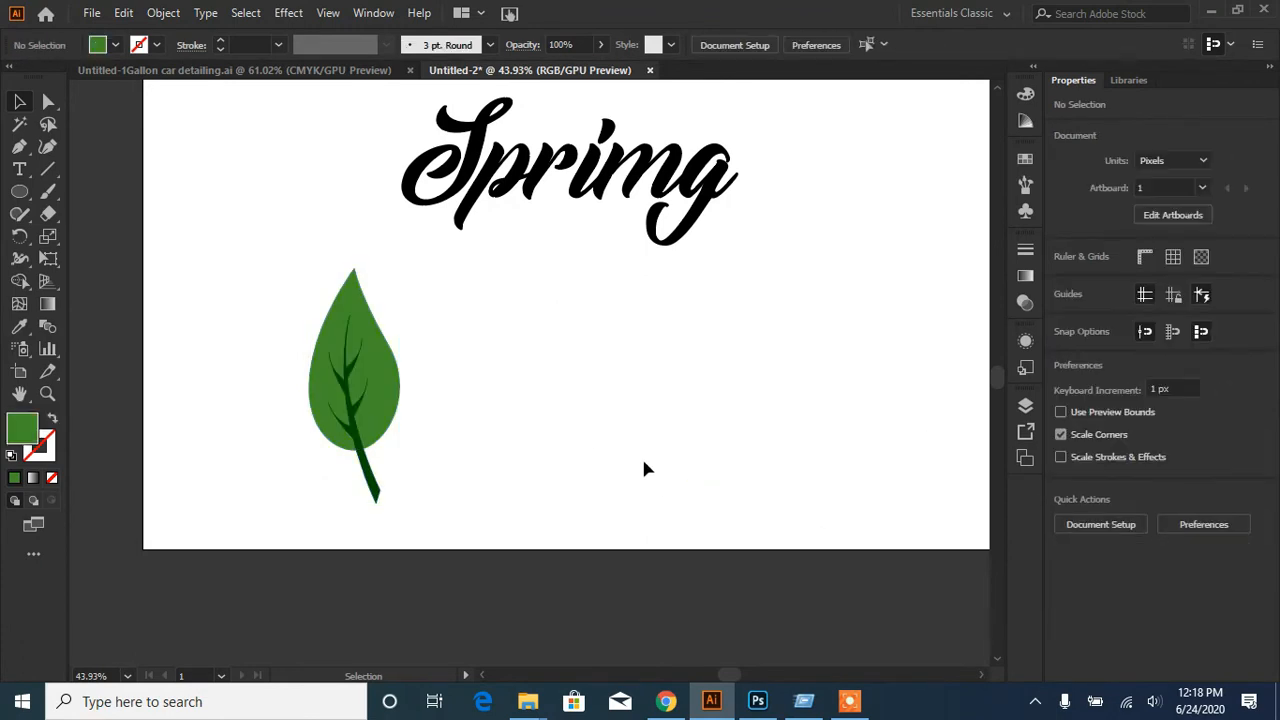
- Rotate a copy of the leaf clockwise about the stem's lower end to form a V-shaped pair of leaves
click(388, 328)
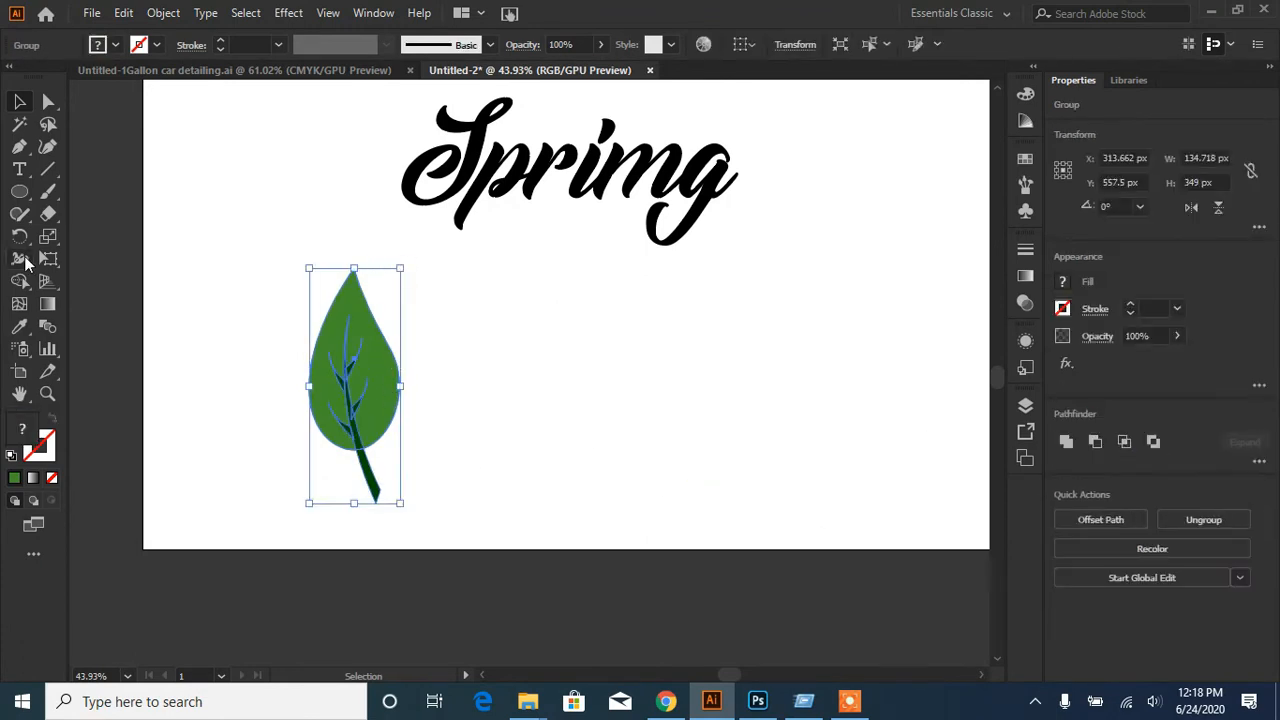
click(20, 235)
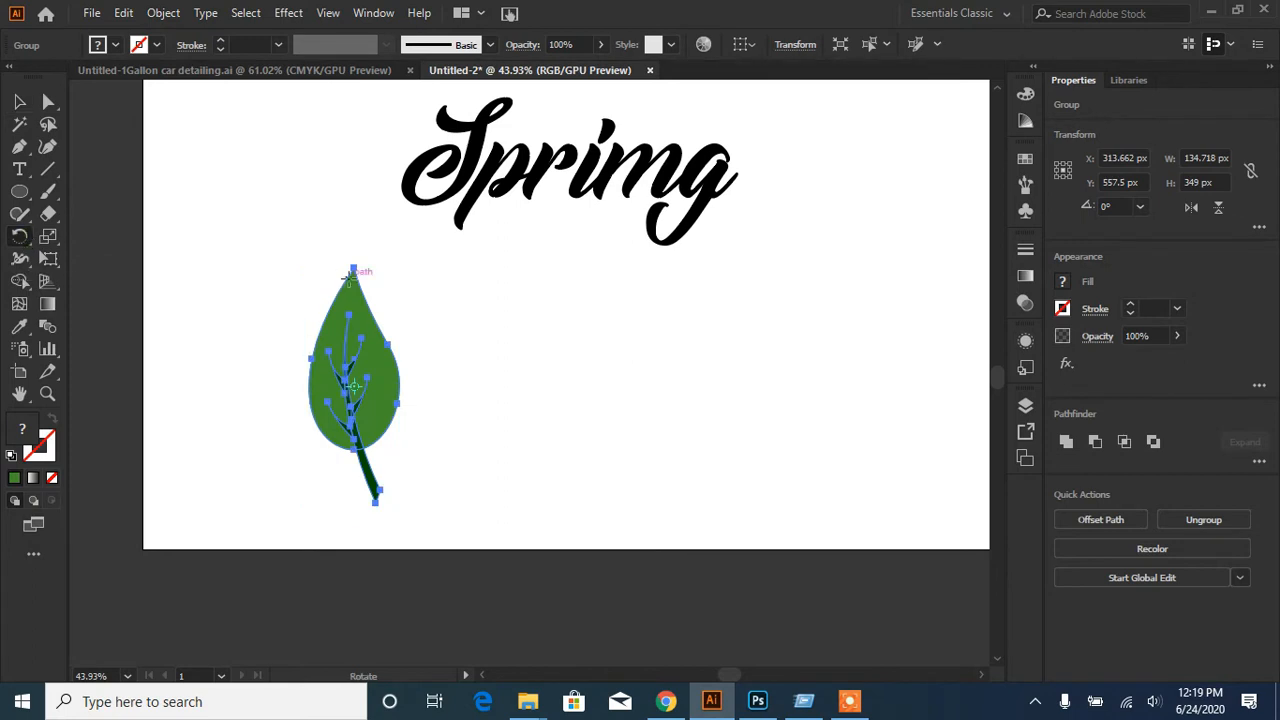
click(378, 492)
drag(356, 270, 530, 437)
key(v)
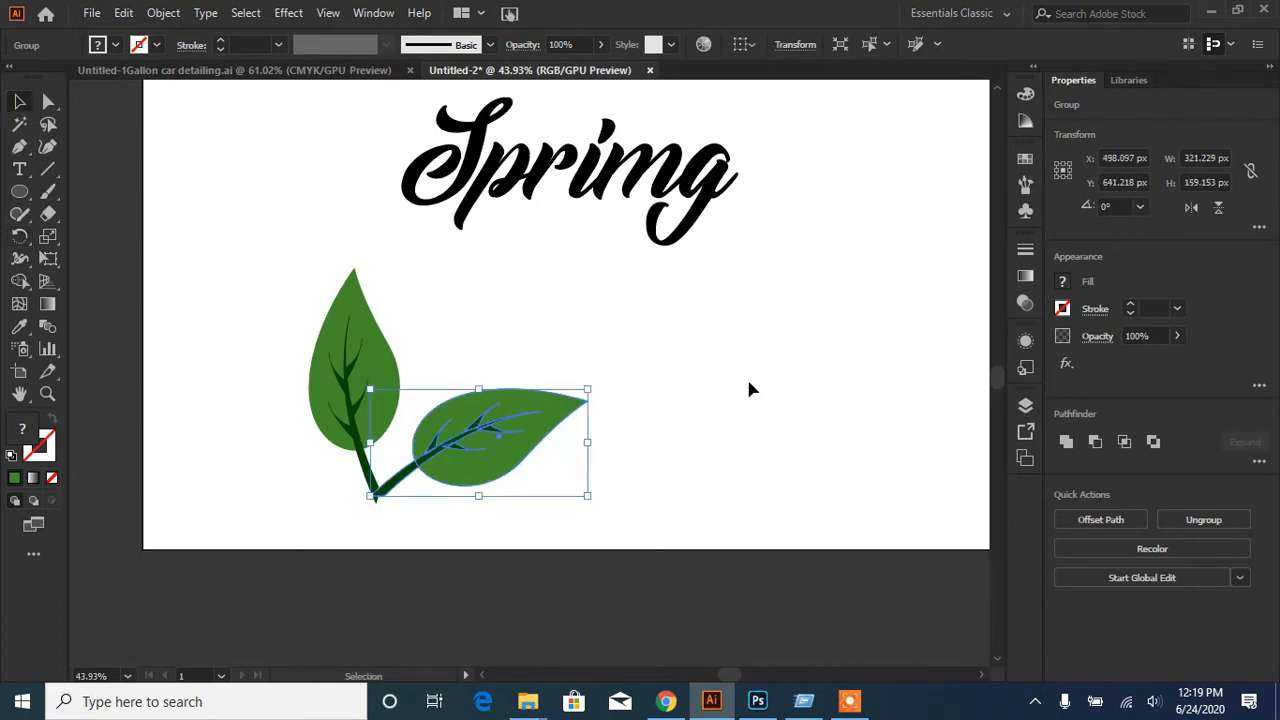
click(845, 497)
- Enlarge the "Sprimg" text to about 739 px wide and position it near the middle of the artboard
drag(769, 295, 780, 394)
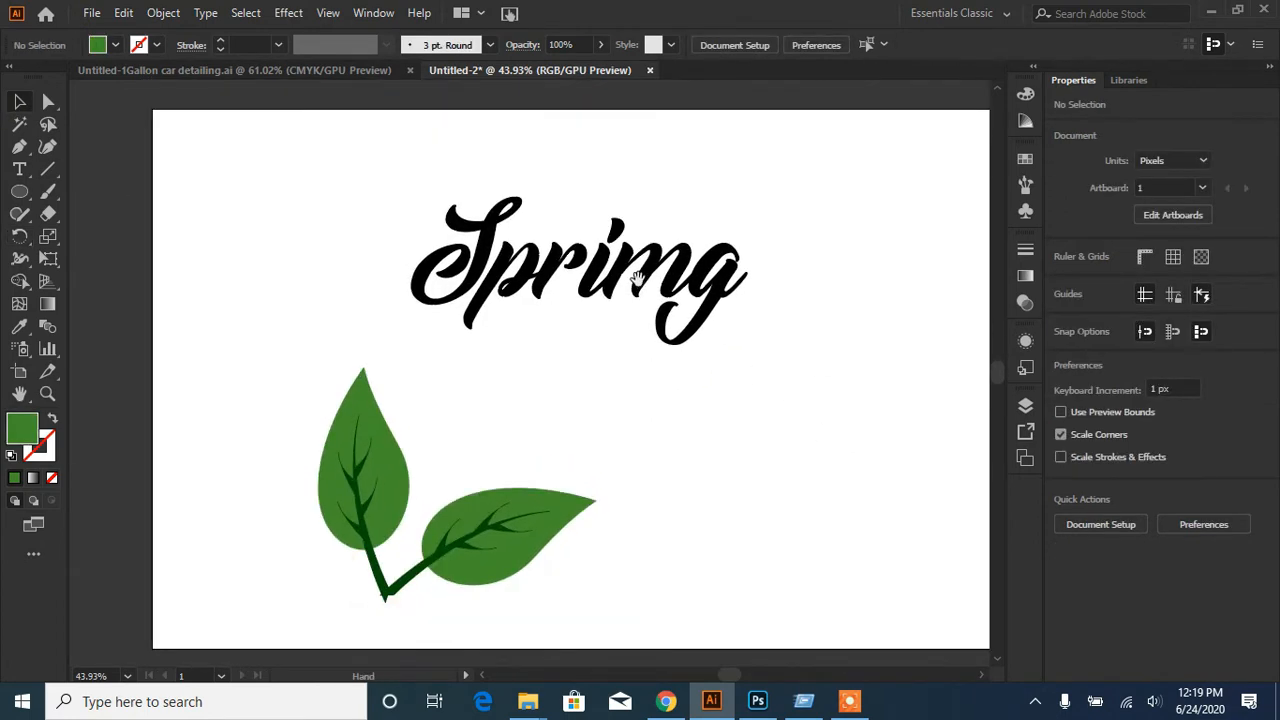
drag(636, 278, 646, 383)
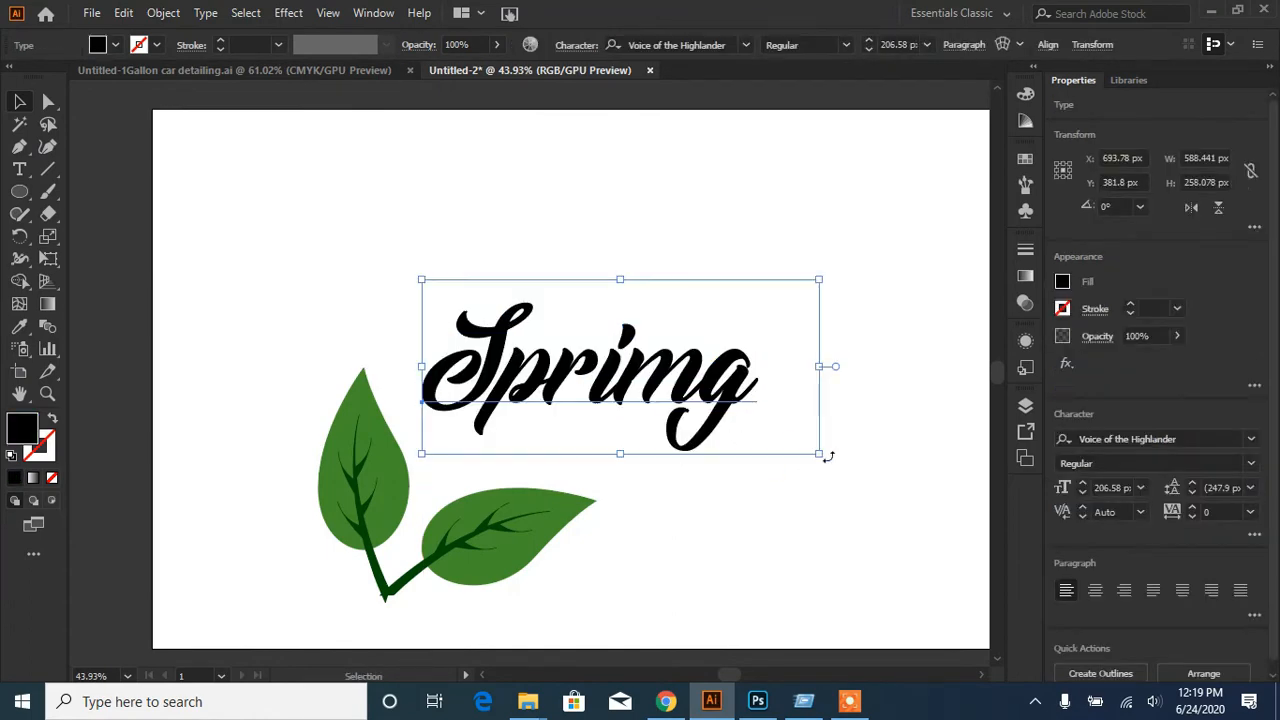
drag(818, 455, 920, 499)
drag(716, 400, 686, 352)
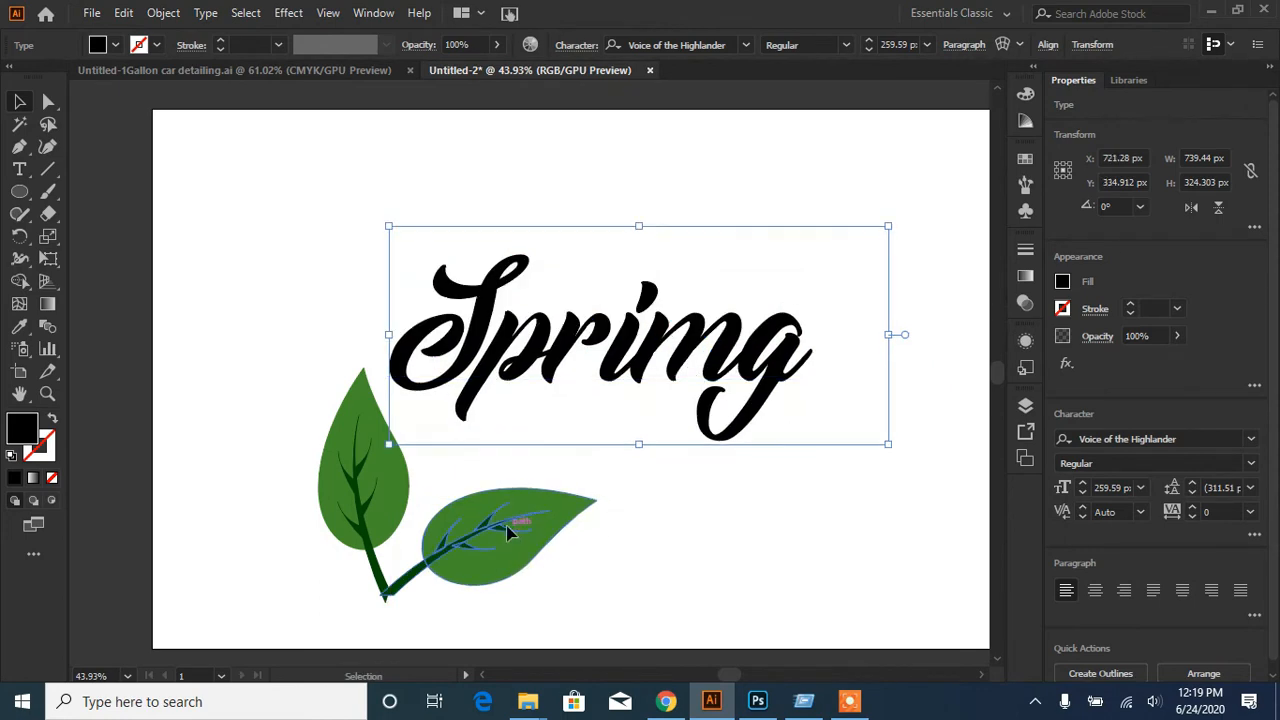
- Scale both leaves down together to about 113 px wide and place them on the upper tip of the S
click(585, 552)
drag(316, 408, 396, 432)
drag(381, 373, 474, 256)
click(523, 521)
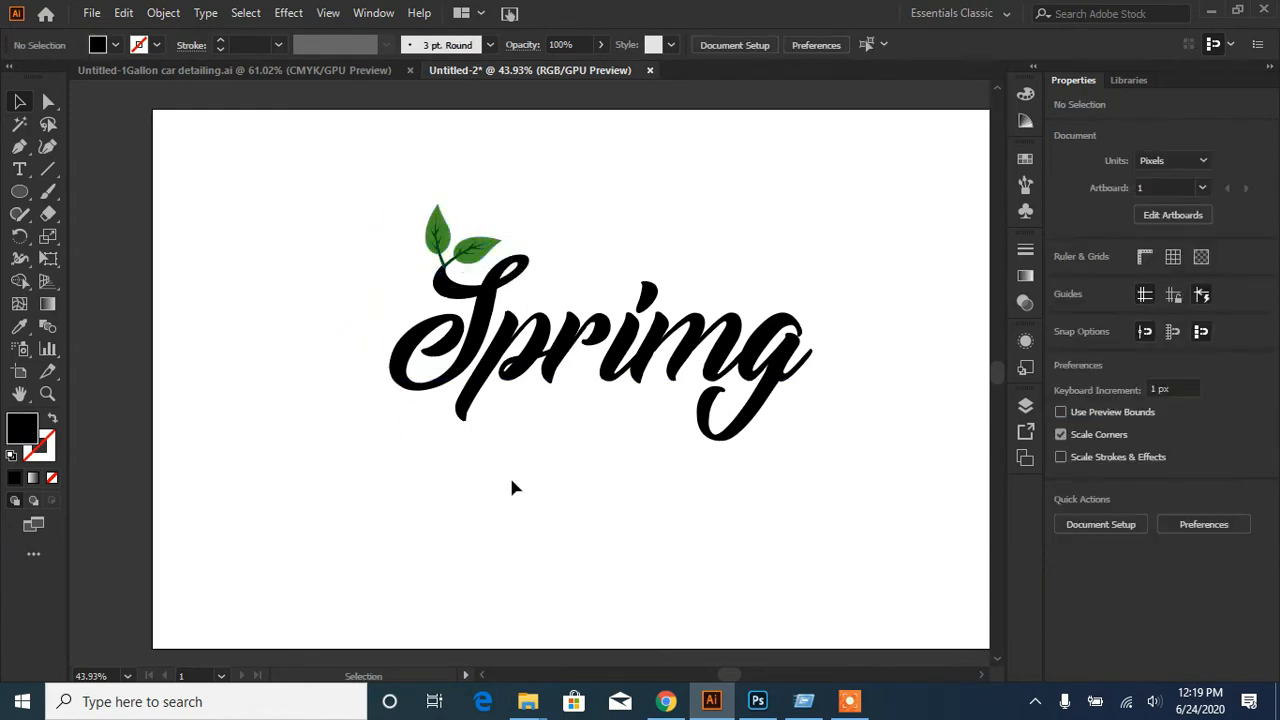
- Move the leaf pair to the end stroke of the g and rotate it slightly clockwise
click(478, 333)
click(480, 251)
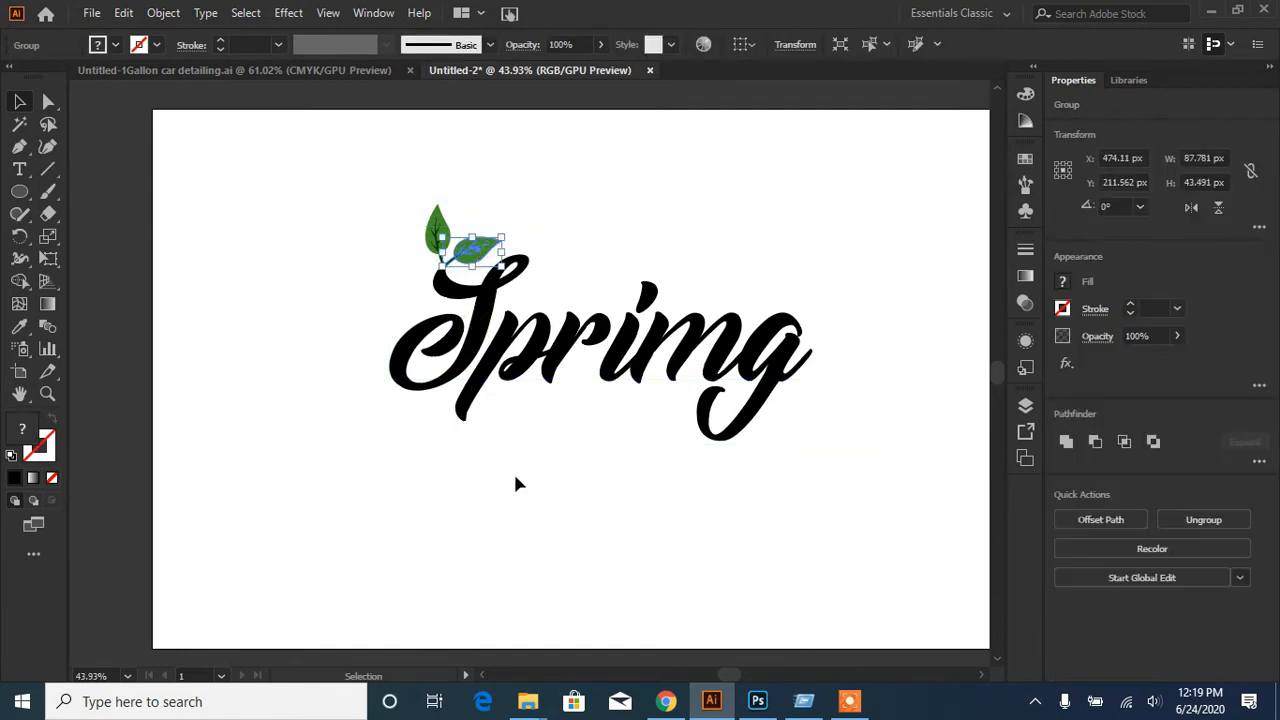
drag(534, 199, 405, 258)
click(390, 232)
drag(495, 250, 834, 338)
click(532, 160)
click(442, 235)
shift+click(477, 250)
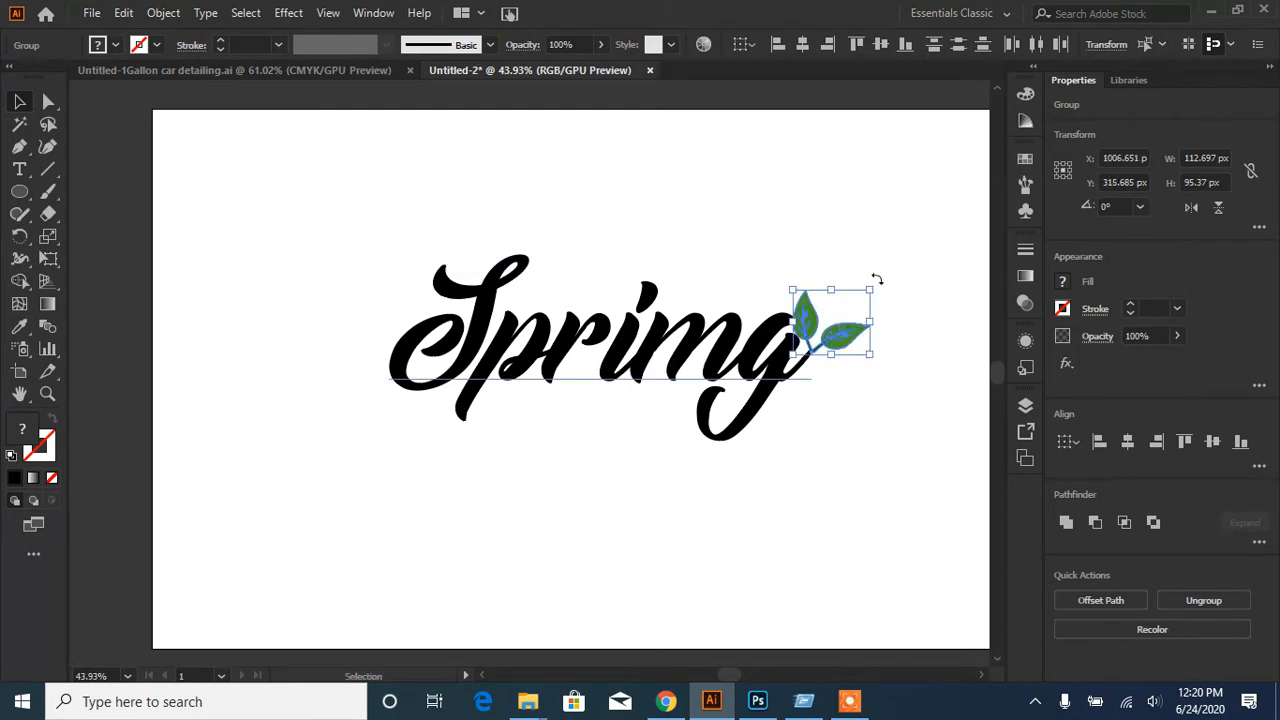
drag(877, 280, 907, 305)
- Place a copy of the leaf pair on the S's upper tip, enlarged and rotated counterclockwise to about 143 px wide
drag(832, 327, 468, 236)
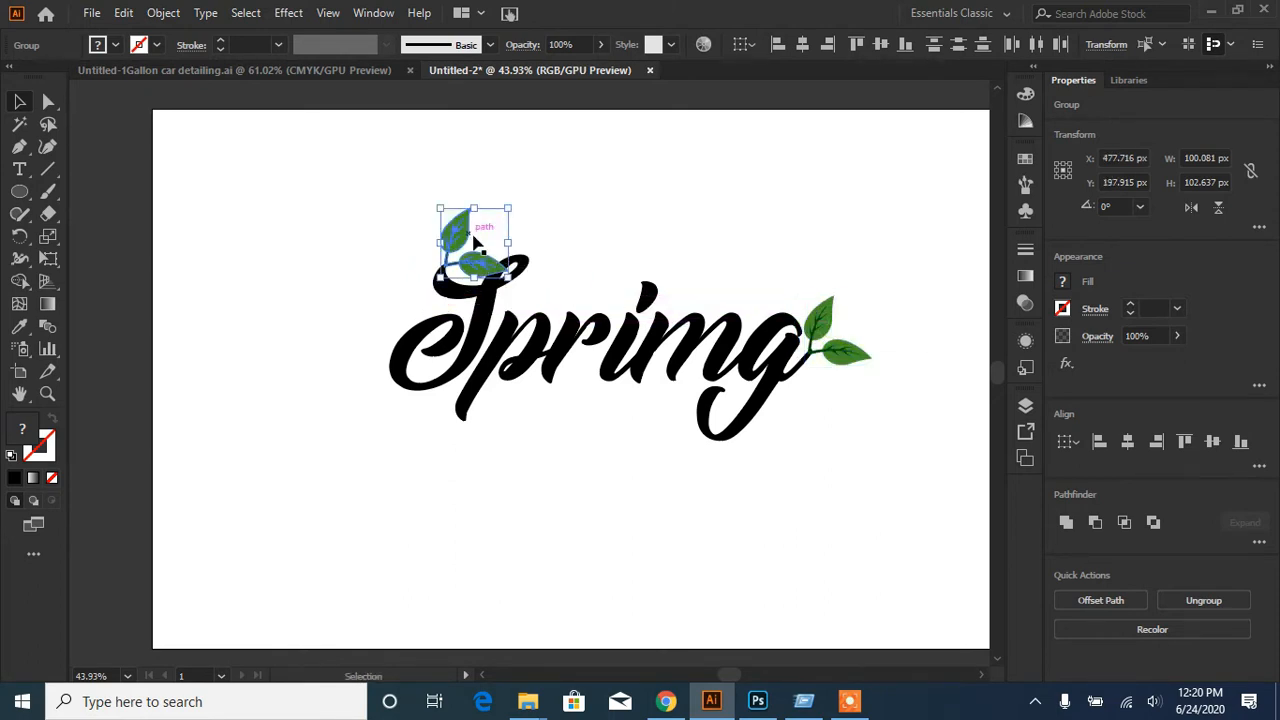
mouse_move(512, 284)
mouse_down()
mouse_move(508, 268)
mouse_move(527, 296)
mouse_move(488, 260)
mouse_move(495, 274)
mouse_up()
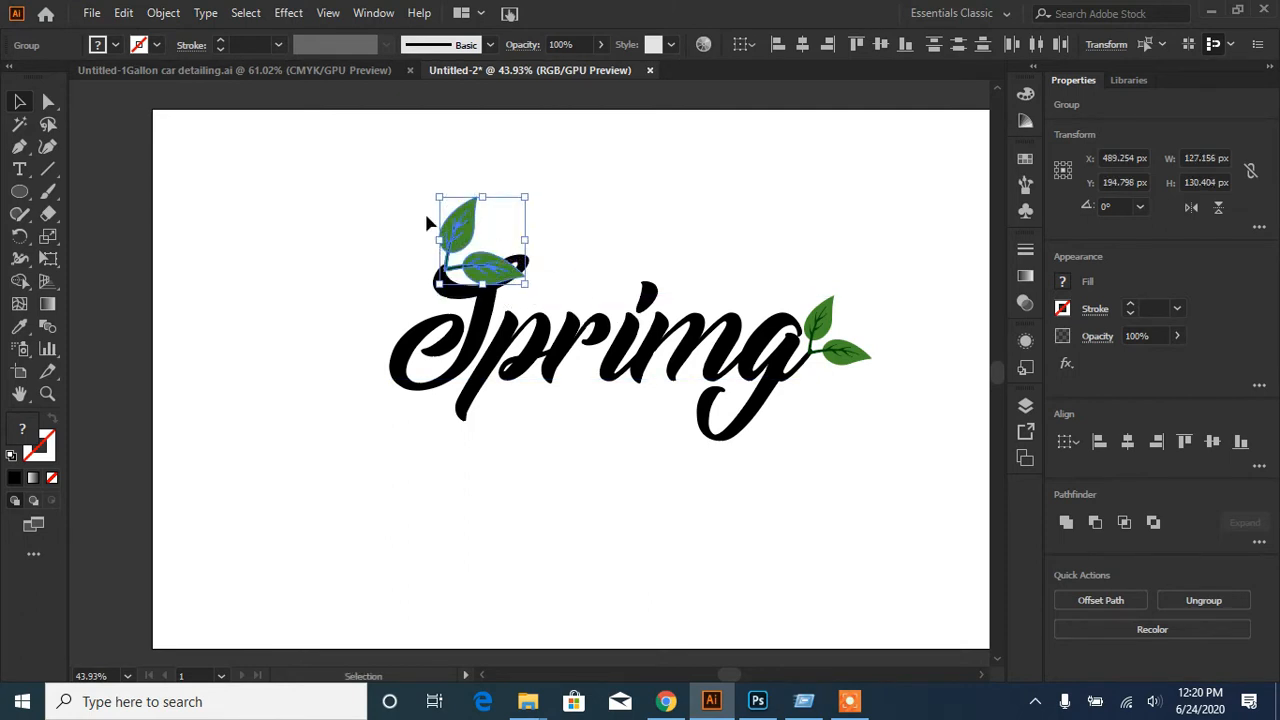
drag(426, 185, 367, 231)
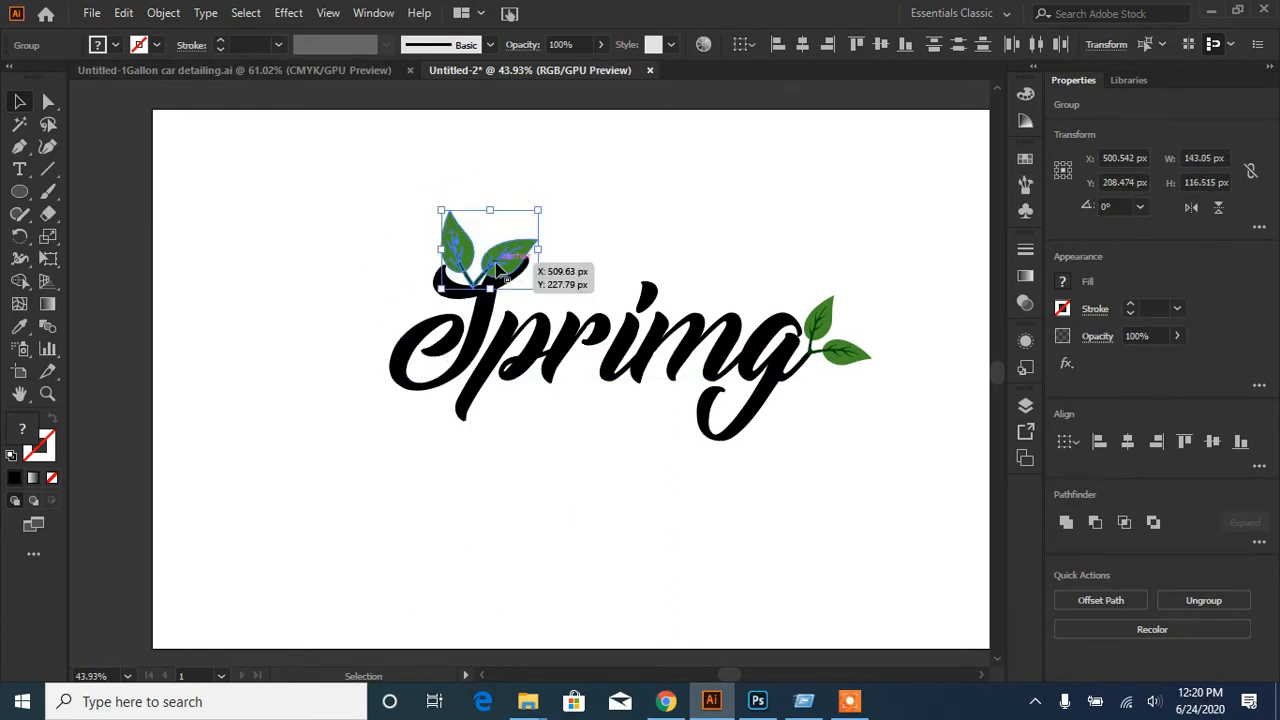
drag(512, 276, 467, 252)
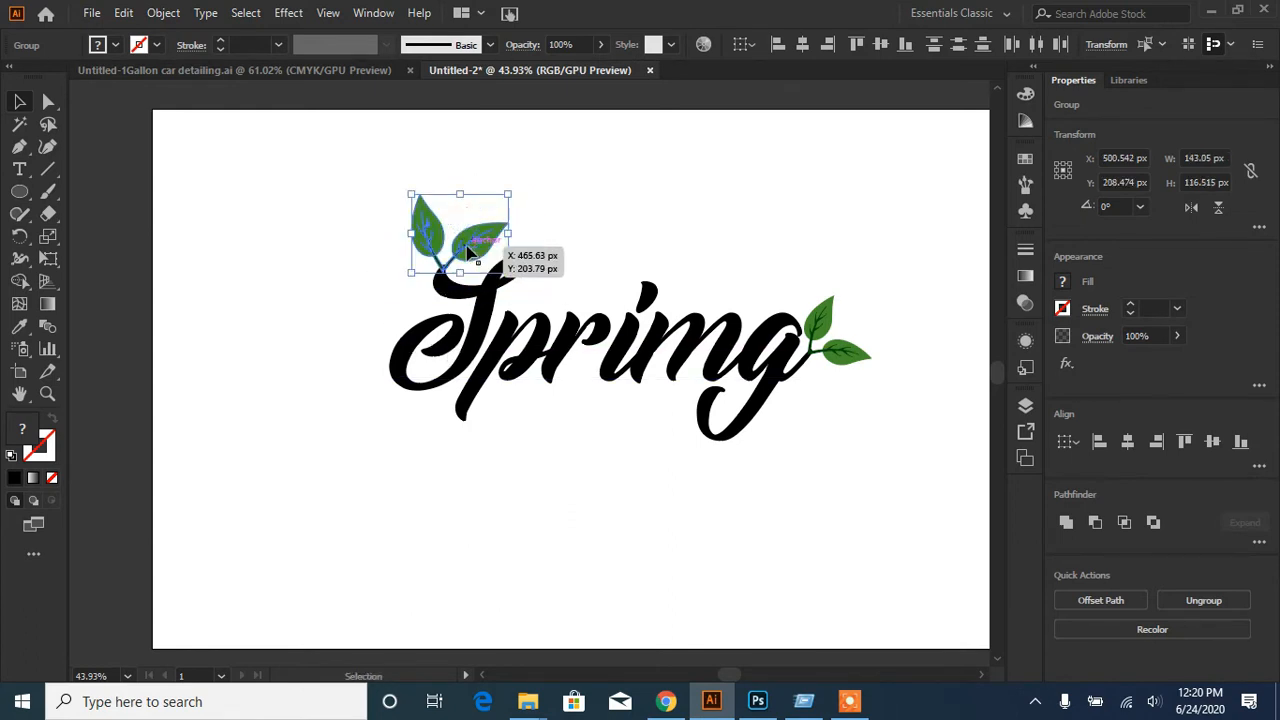
click(552, 522)
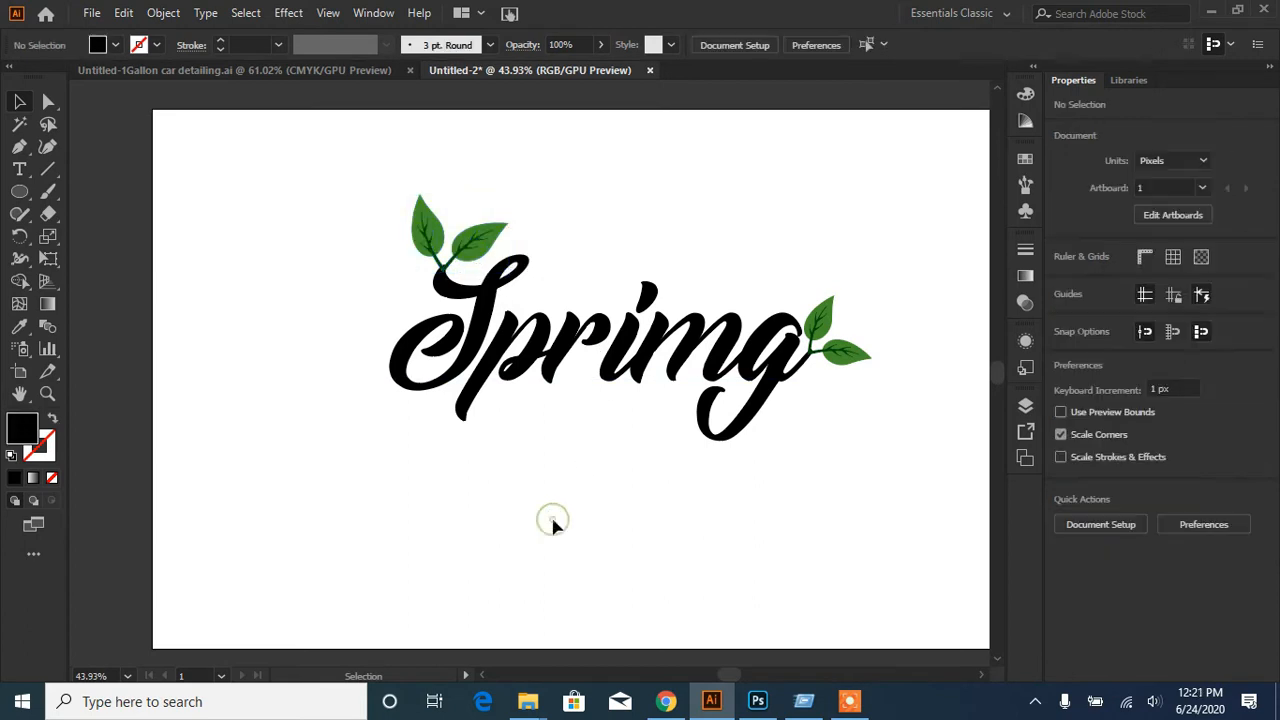
- Convert the "Sprimg" text to outlines
click(668, 374)
right_click(576, 342)
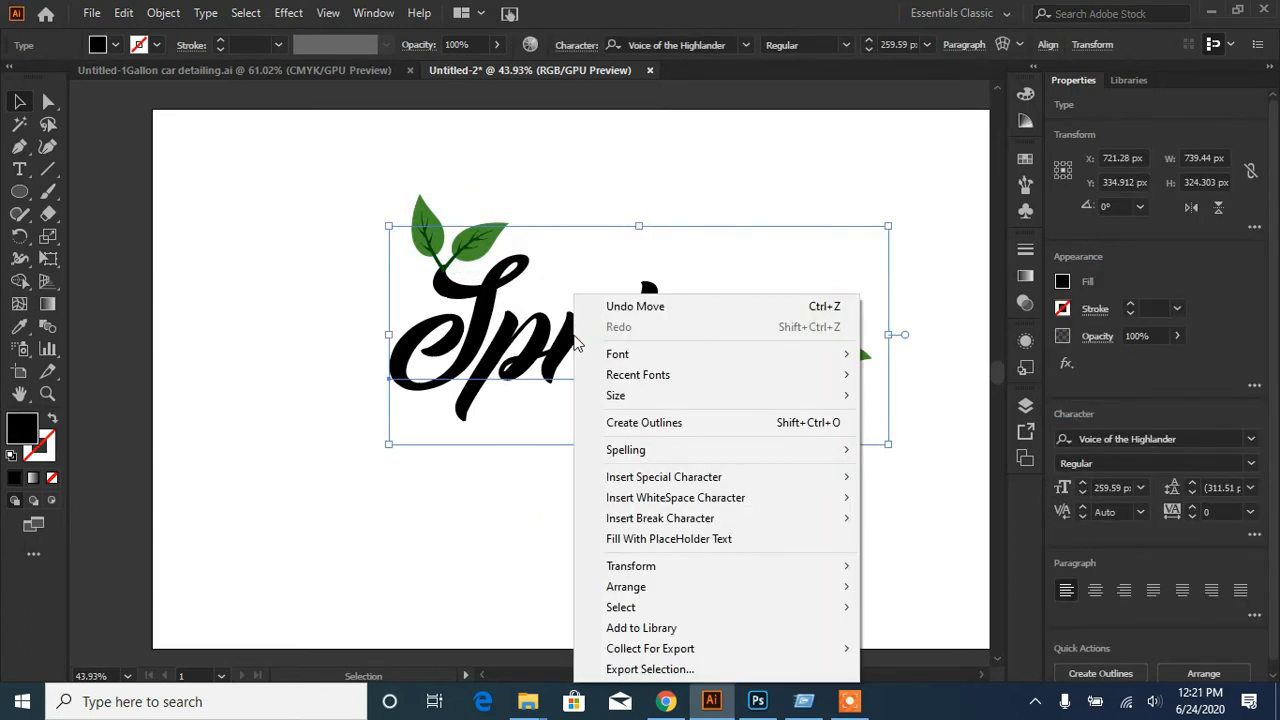
click(640, 424)
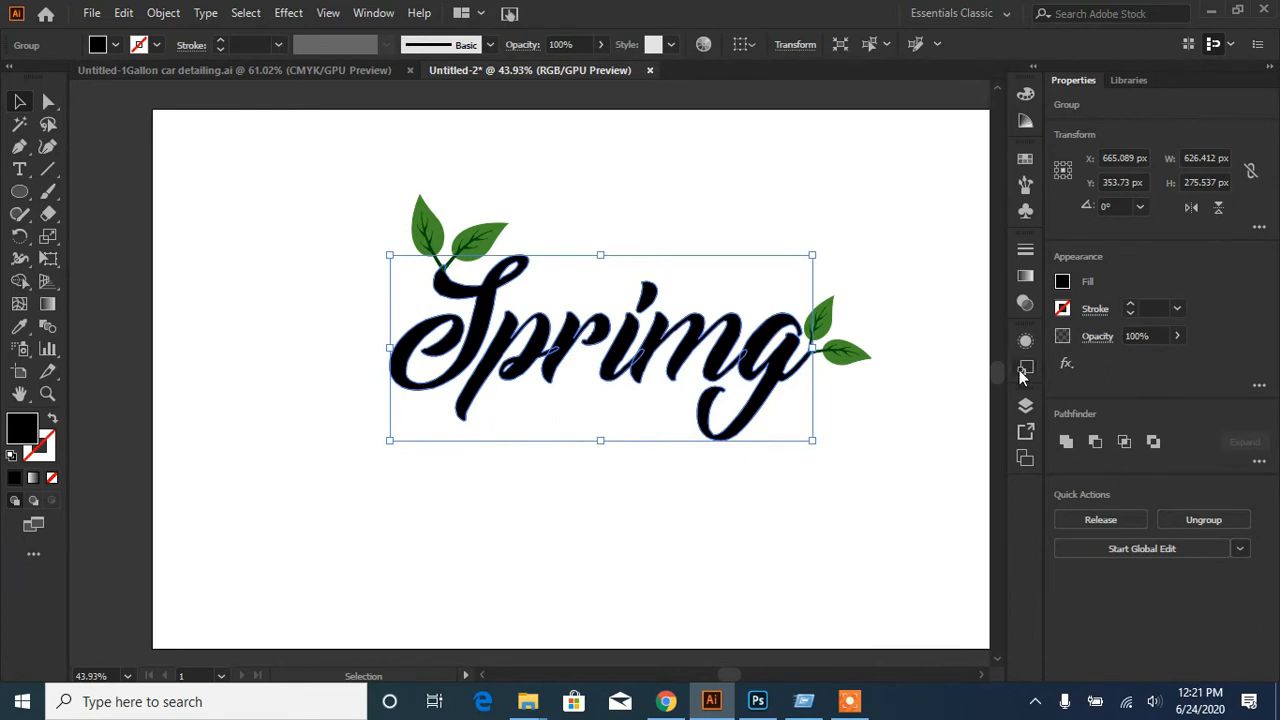
- Apply a radial gradient to the outlined lettering, with its 0% stop sampled from the leaf body's light green
click(1025, 276)
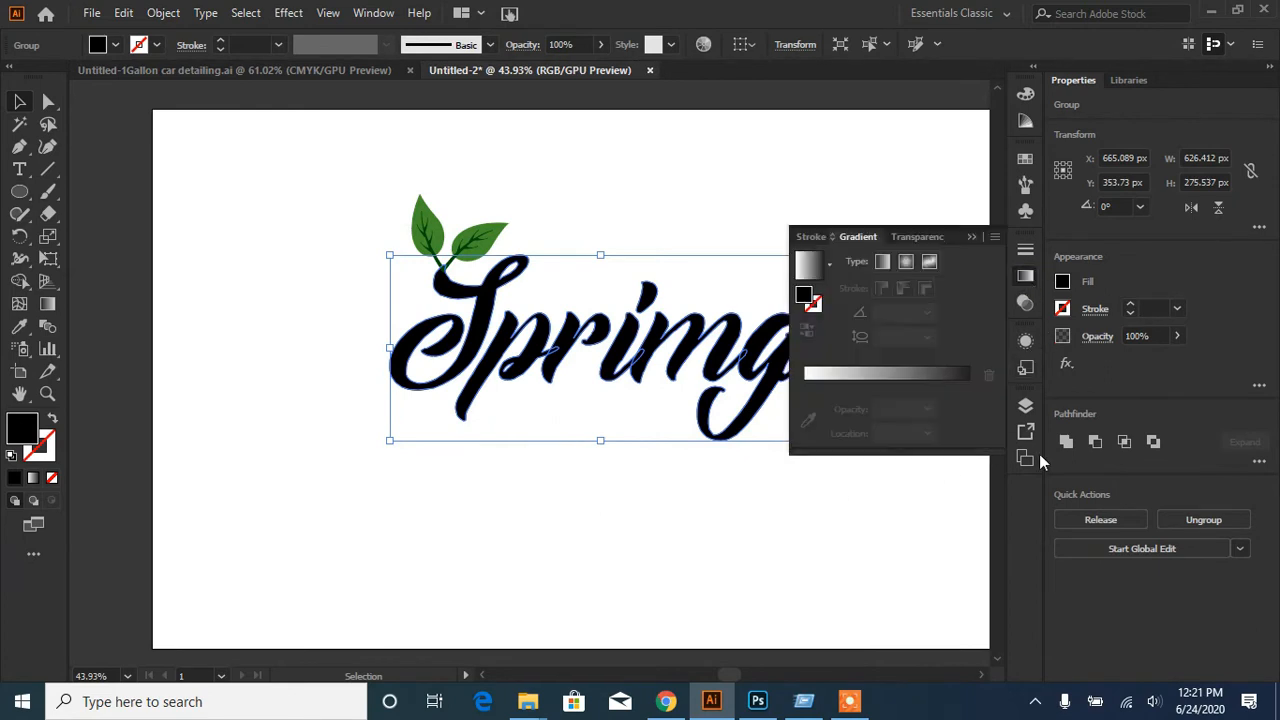
click(903, 264)
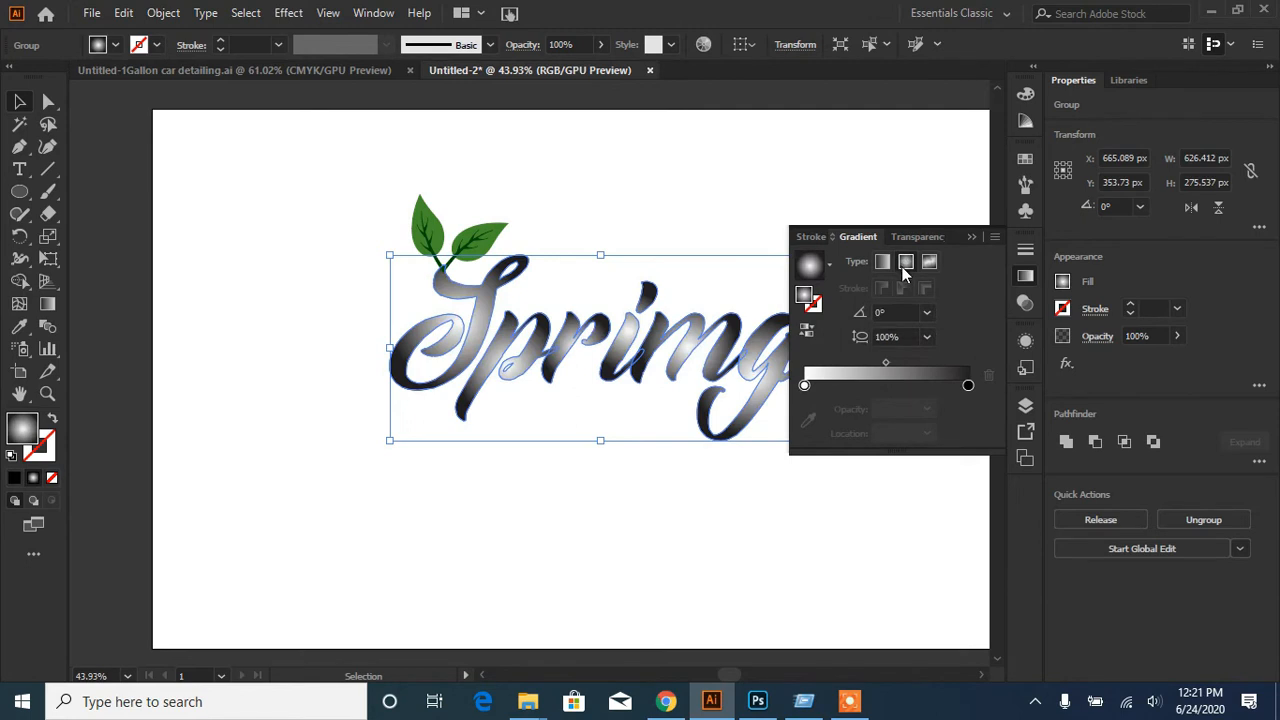
click(805, 387)
click(808, 420)
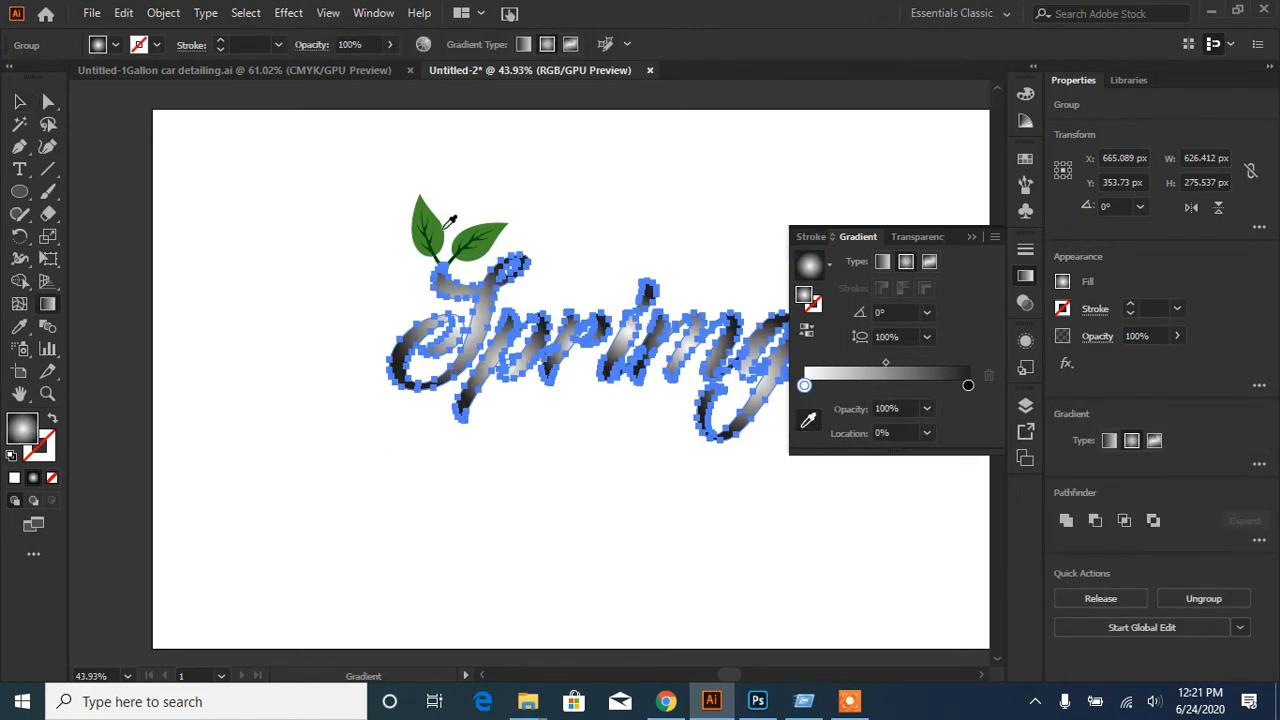
click(446, 227)
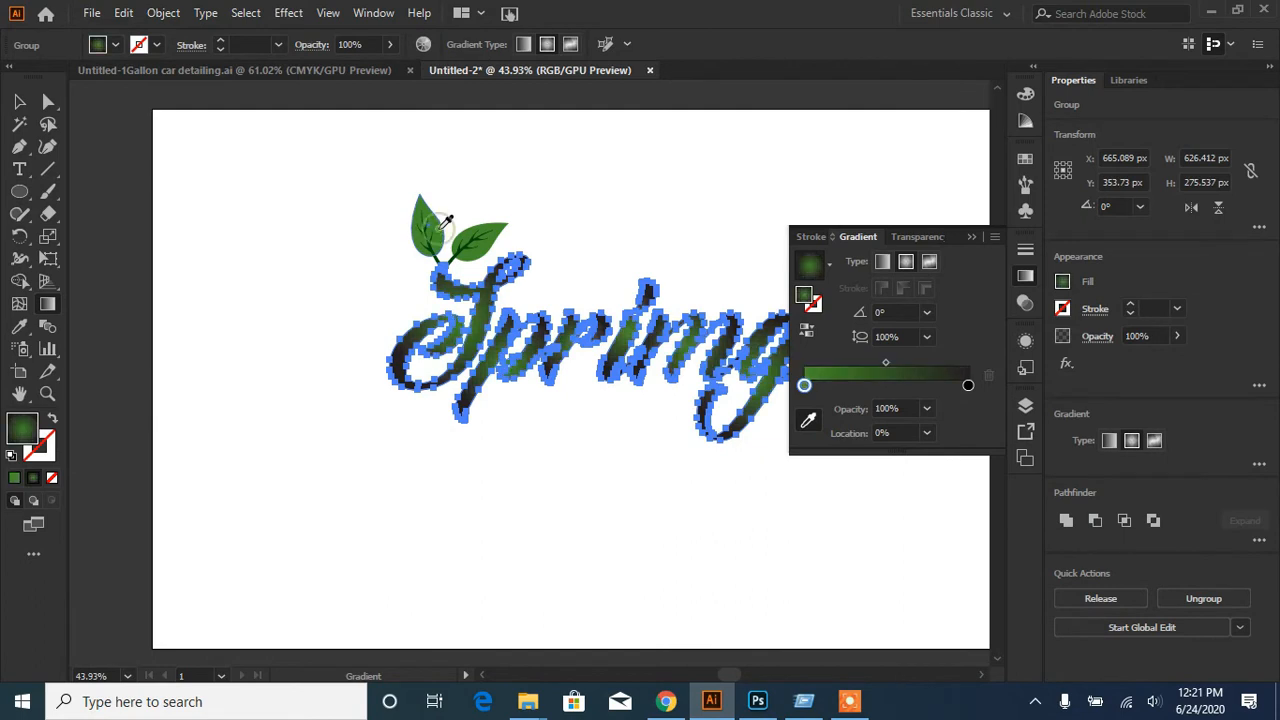
- Set the lettering gradient's 100% stop to the dark green sampled from the leaf stem, and deselect the lettering
click(967, 387)
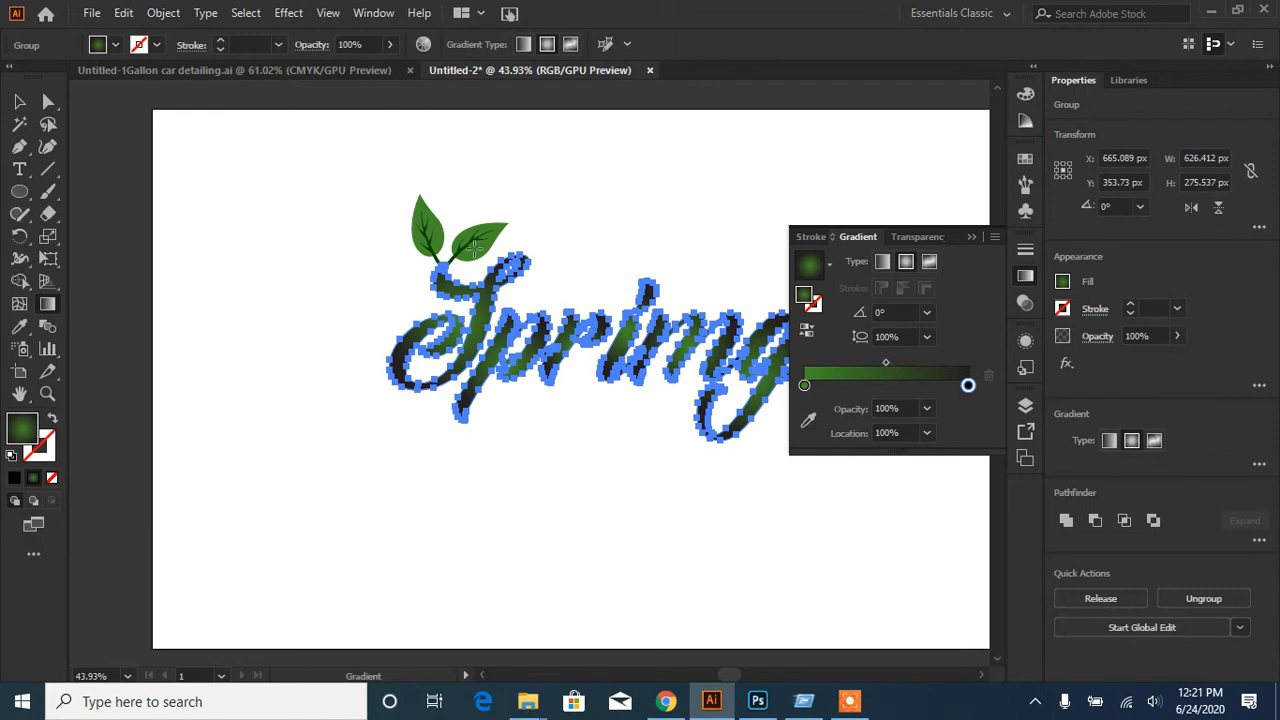
key(ctrl+equal)
key(ctrl+equal)
key(ctrl+equal)
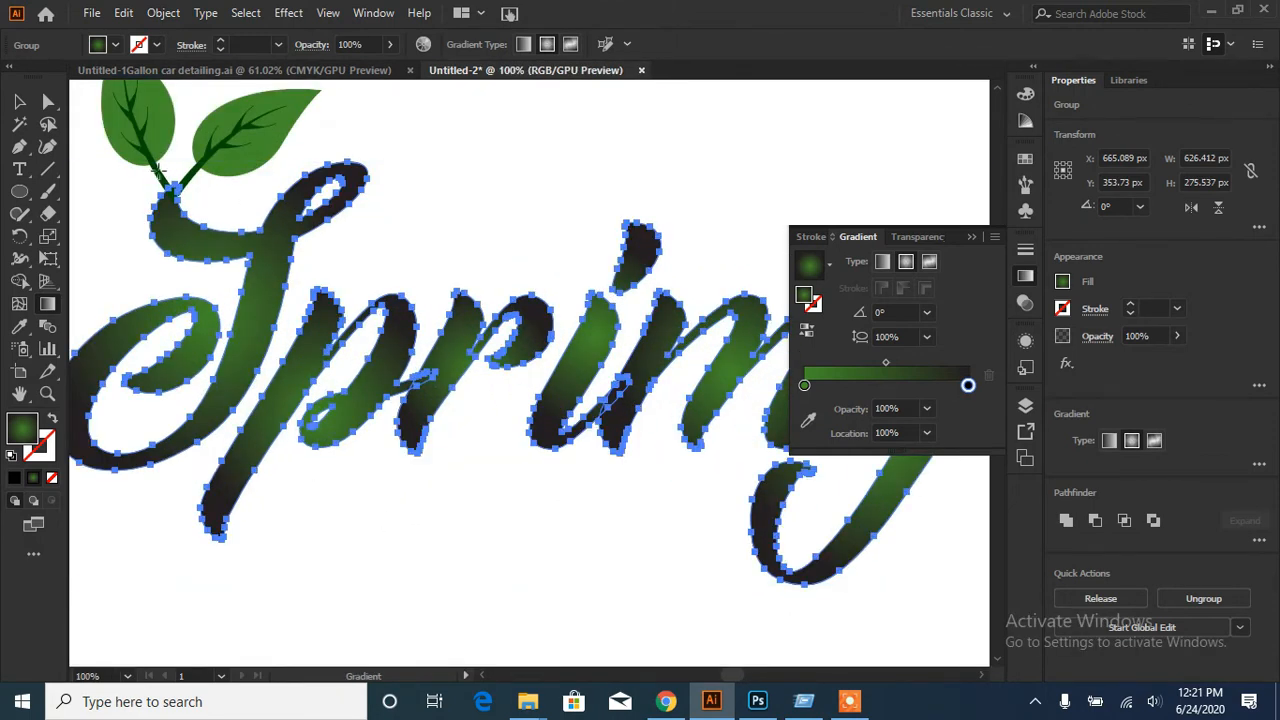
click(808, 420)
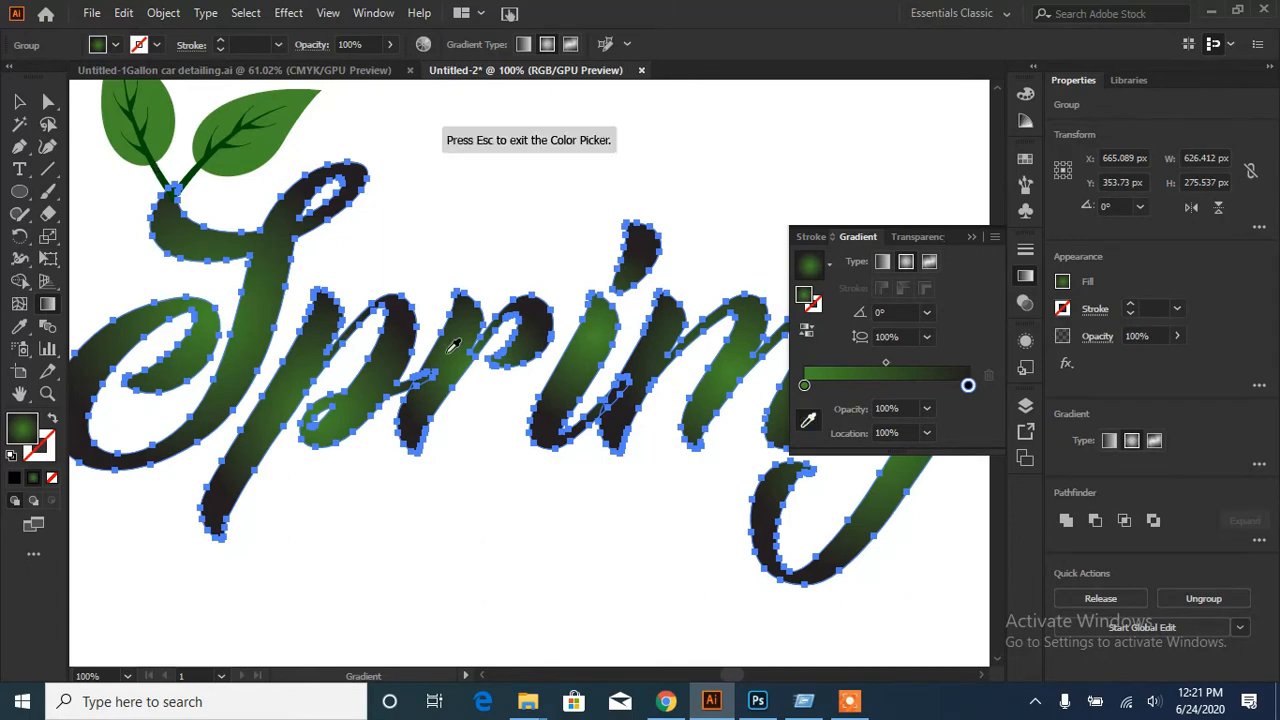
click(158, 160)
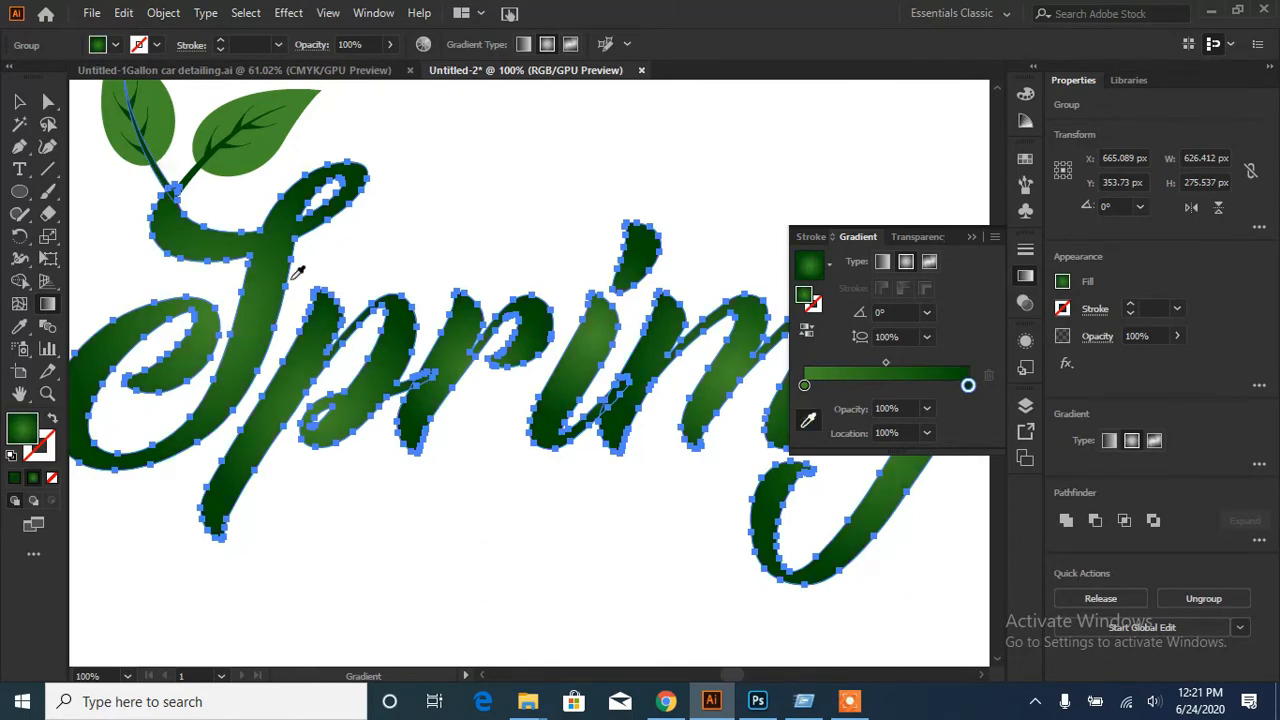
click(971, 237)
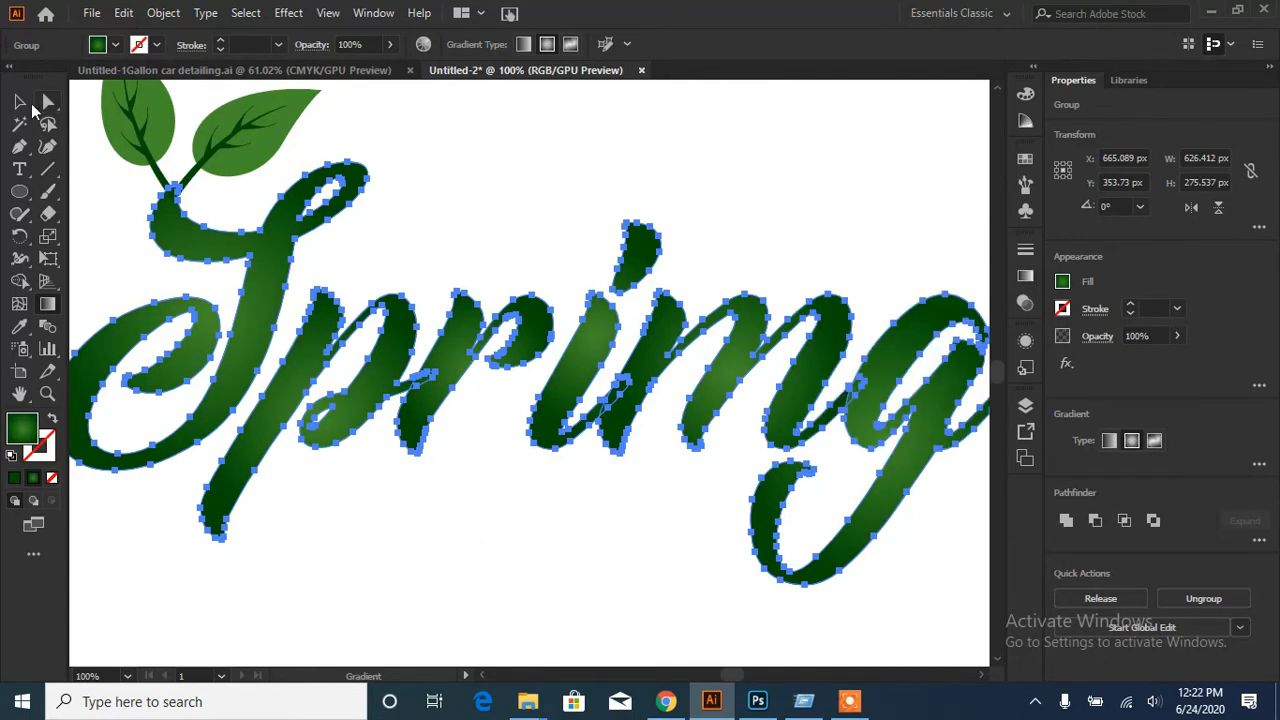
click(20, 102)
click(486, 143)
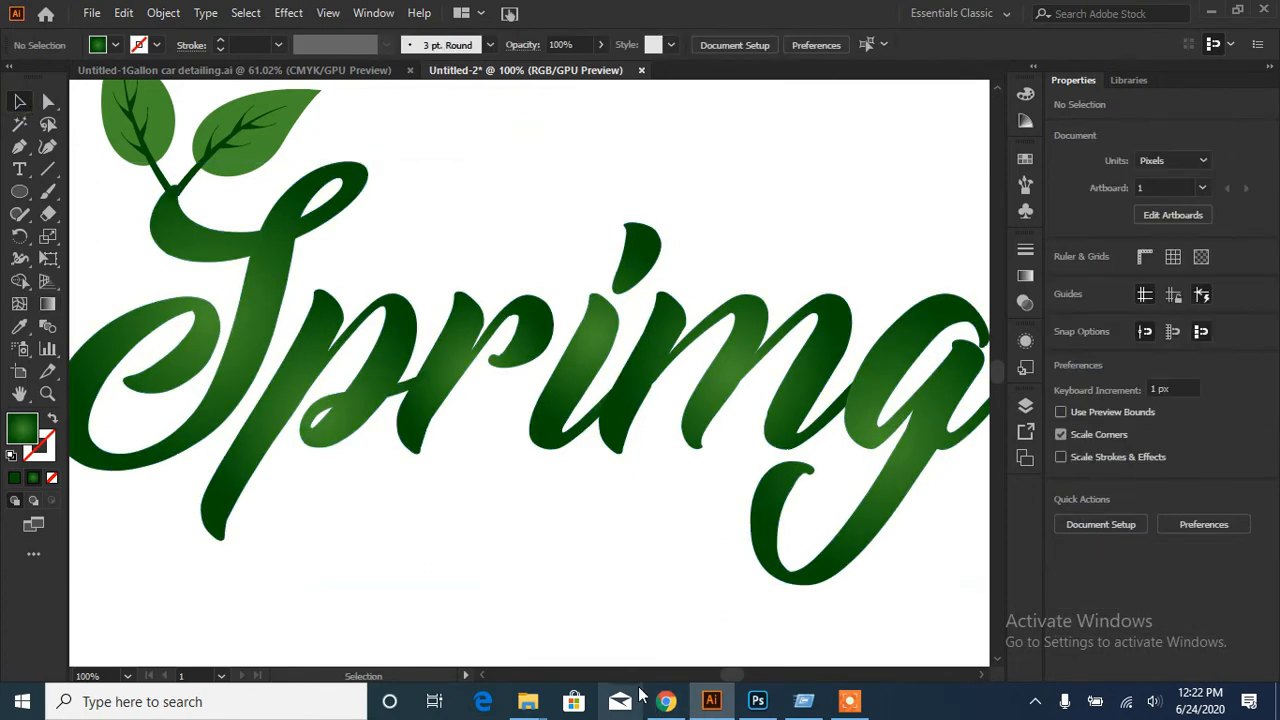
key(ctrl+minus)
key(ctrl+minus)
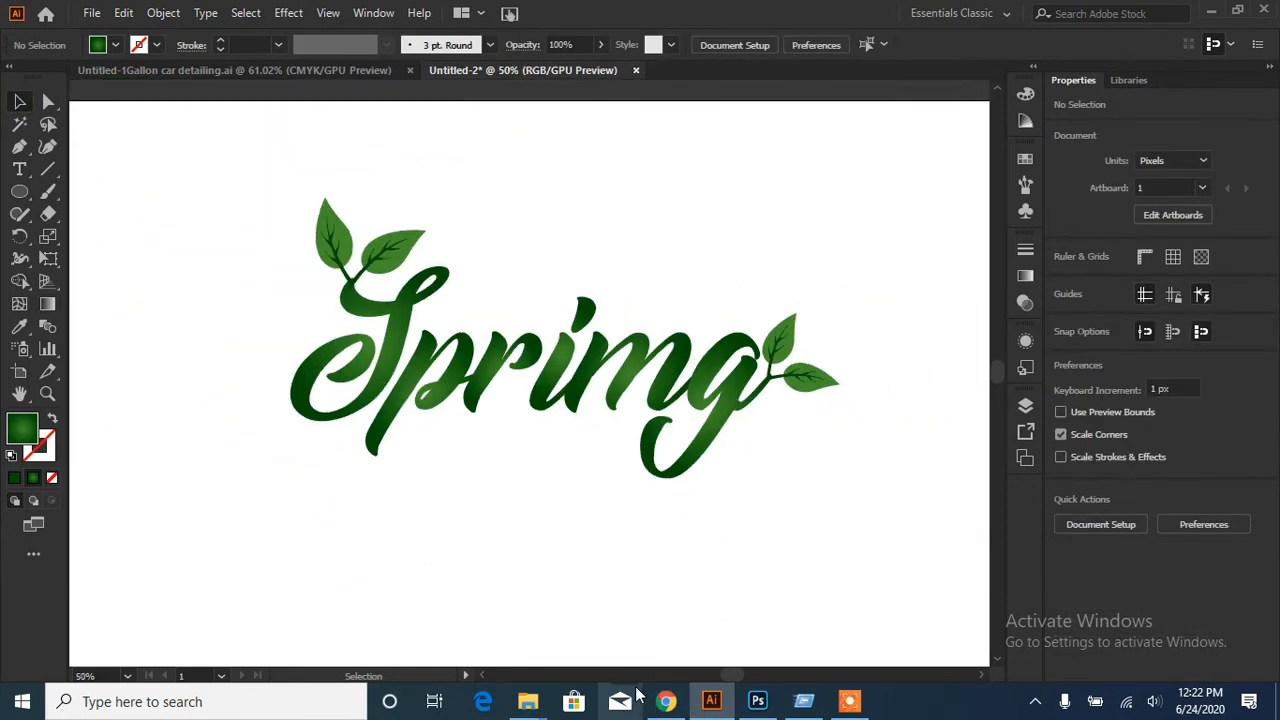
- Rotate the right leaf above the S slightly clockwise, nudge it 7 px down to meet the stem, and deselect it
click(413, 255)
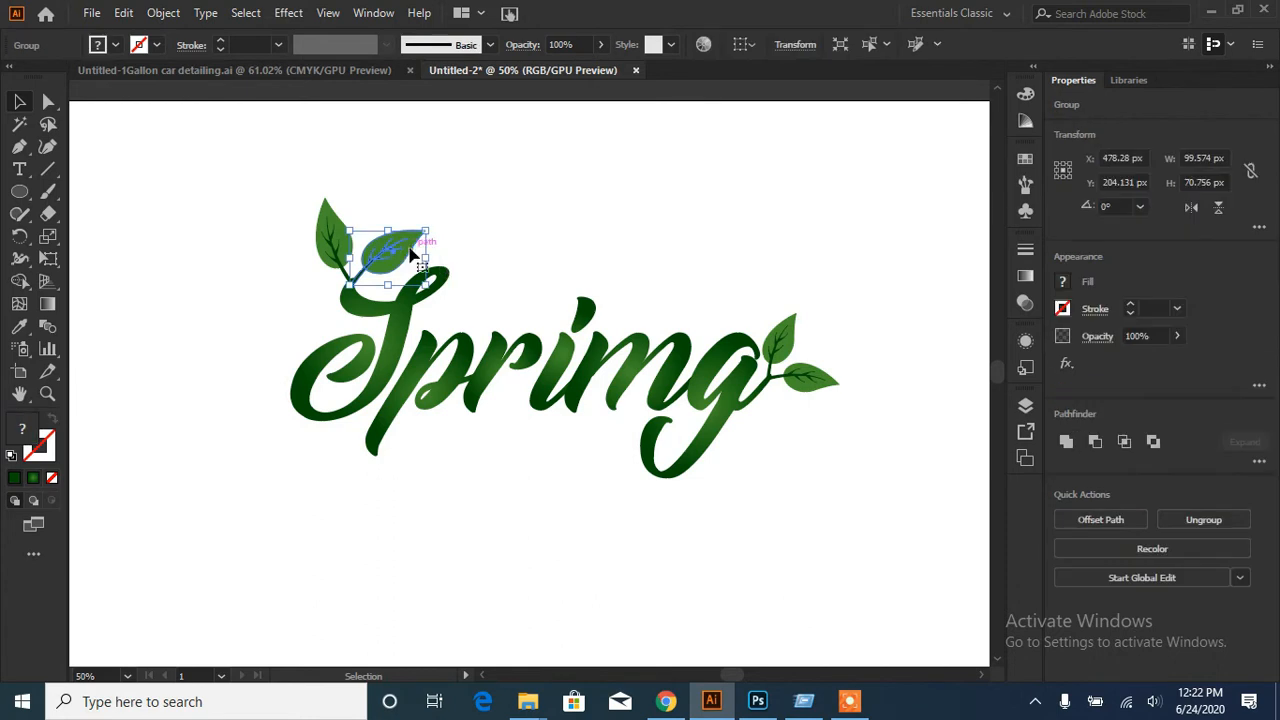
drag(435, 225, 451, 232)
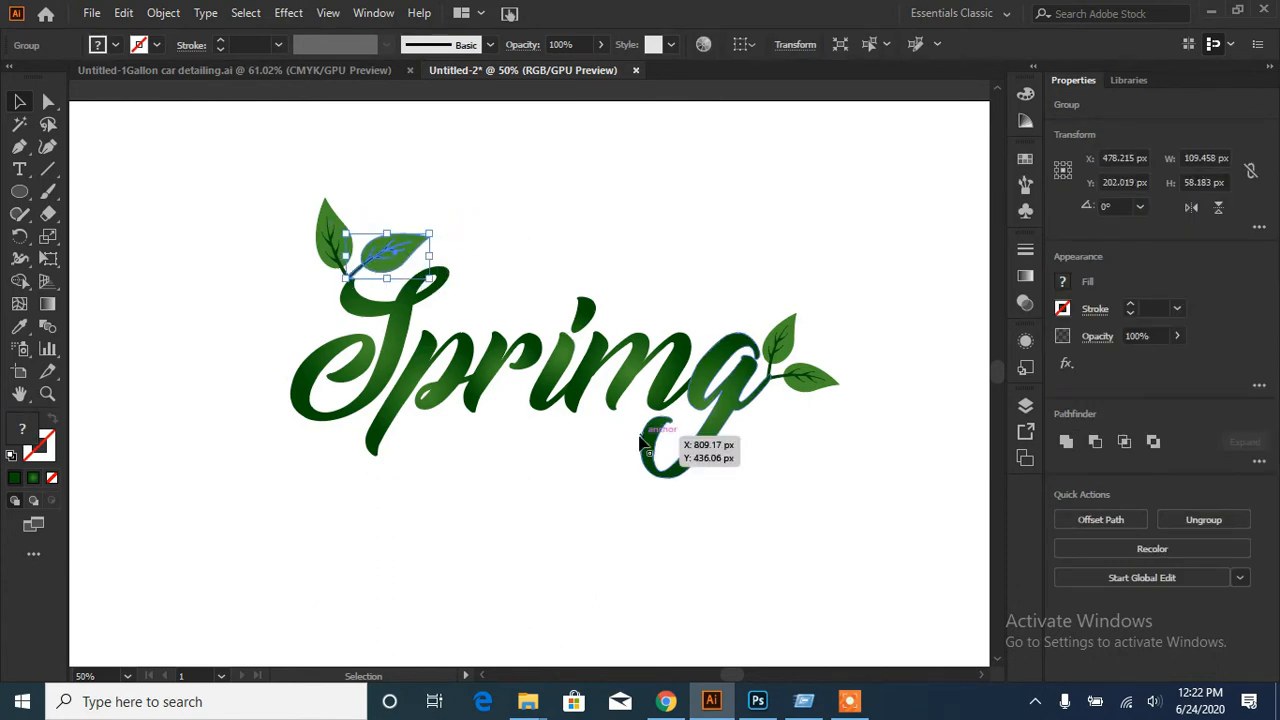
key(Down)
key(Down)
key(Down)
key(Down)
key(Down)
key(Down)
key(Down)
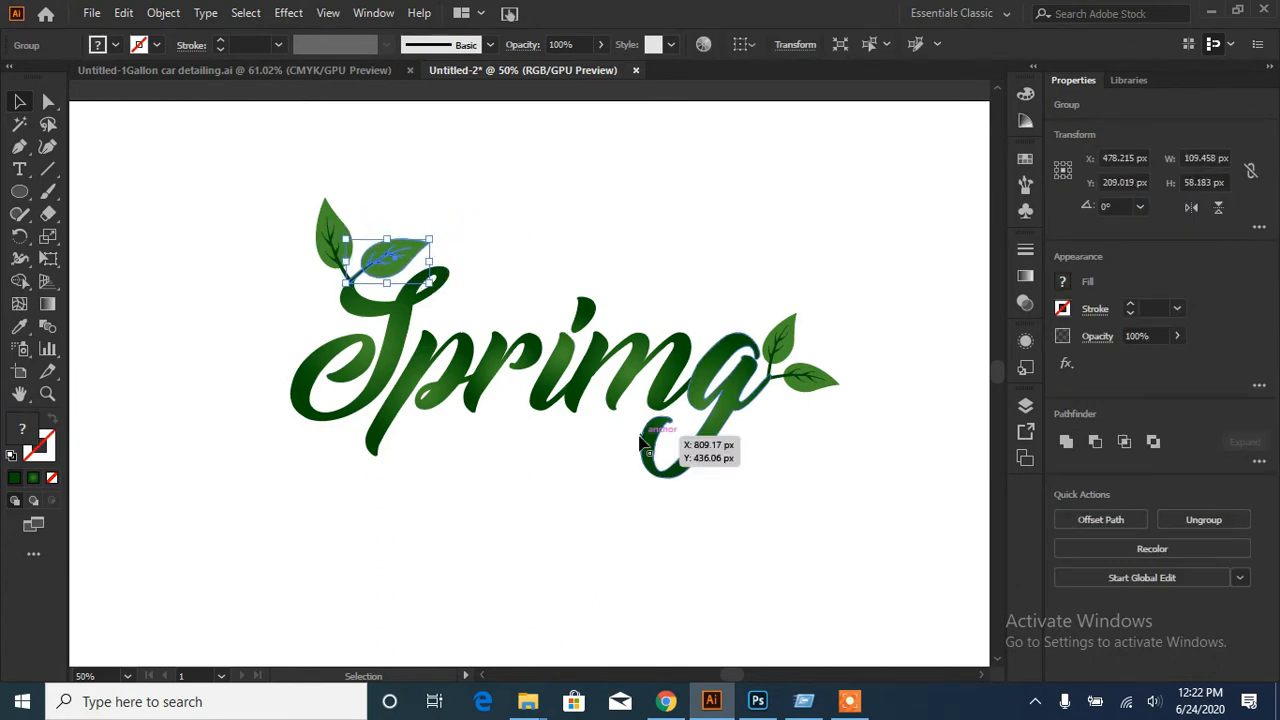
click(651, 232)
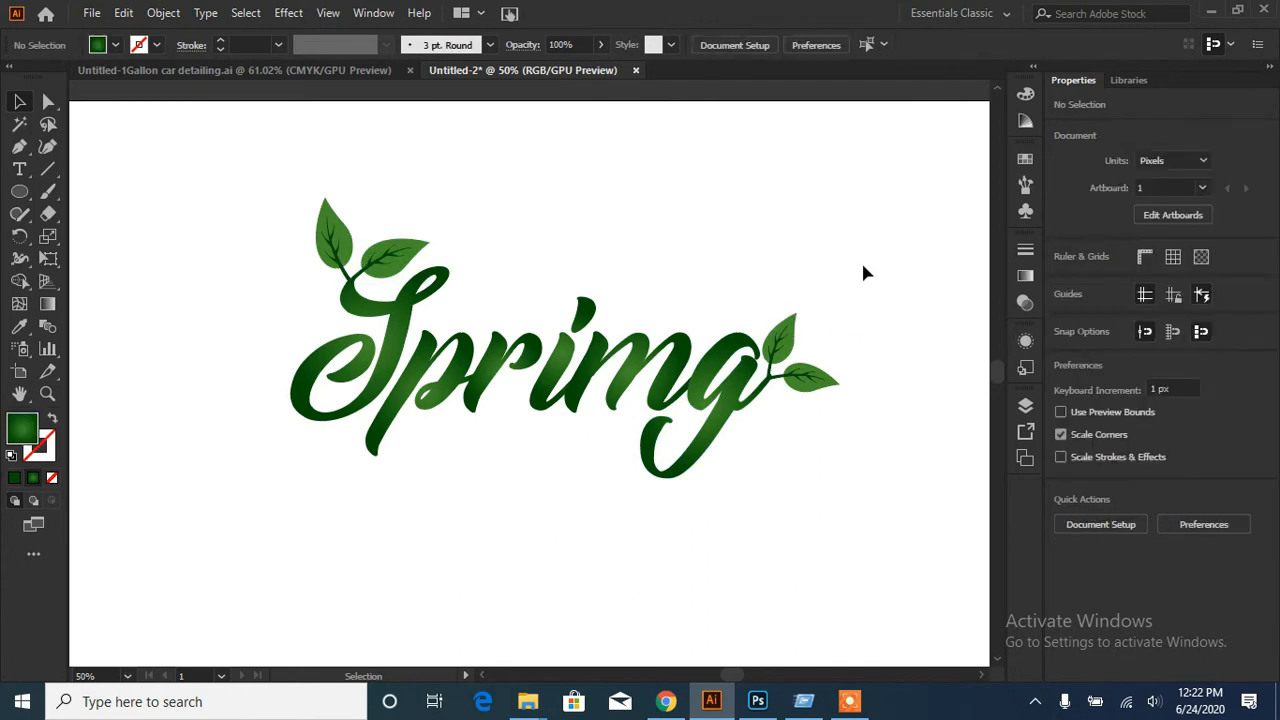
- Group the lettering with both leaf pairs, move the group slightly up the artboard, and deselect it
drag(875, 216, 202, 486)
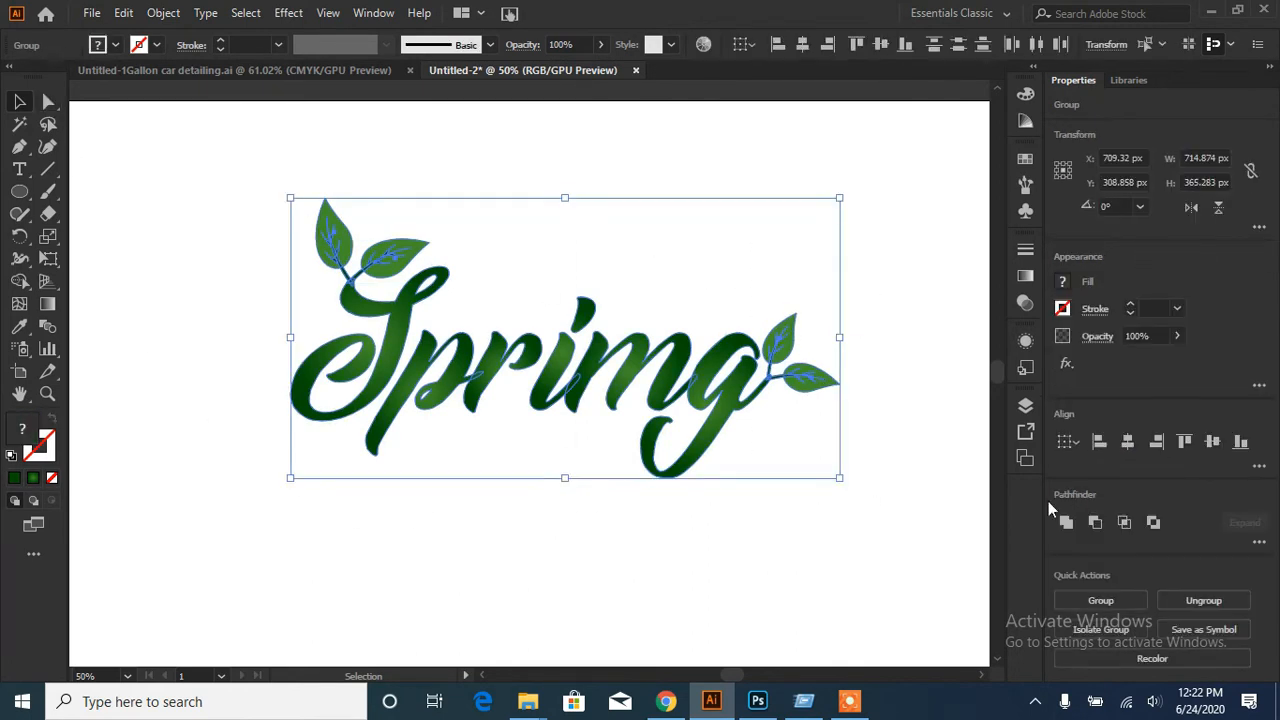
click(1115, 601)
click(631, 555)
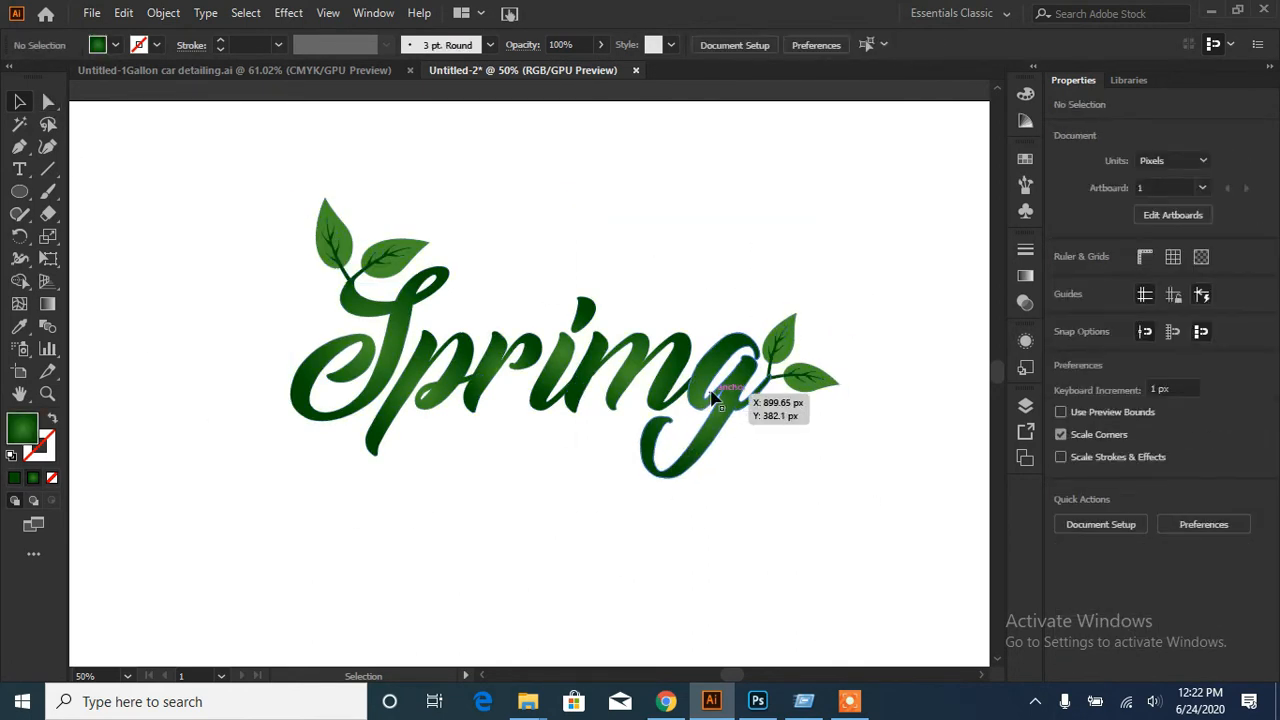
click(762, 402)
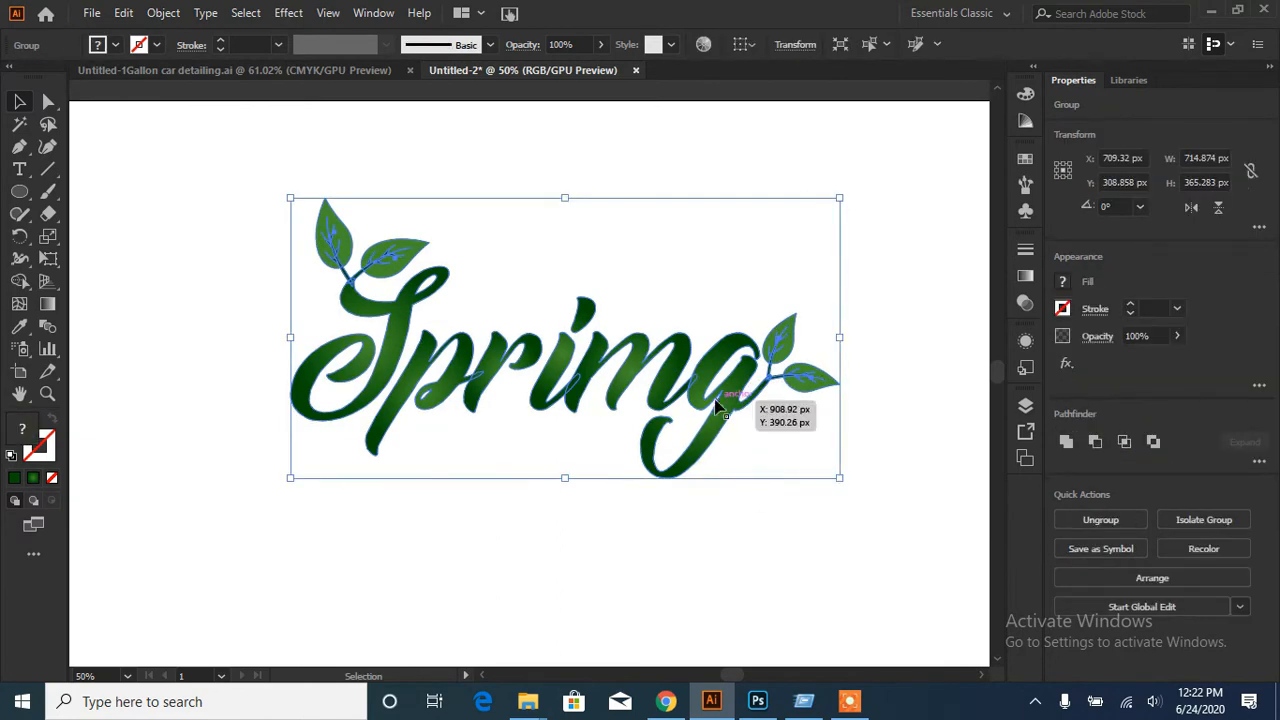
drag(718, 403, 724, 353)
click(733, 490)
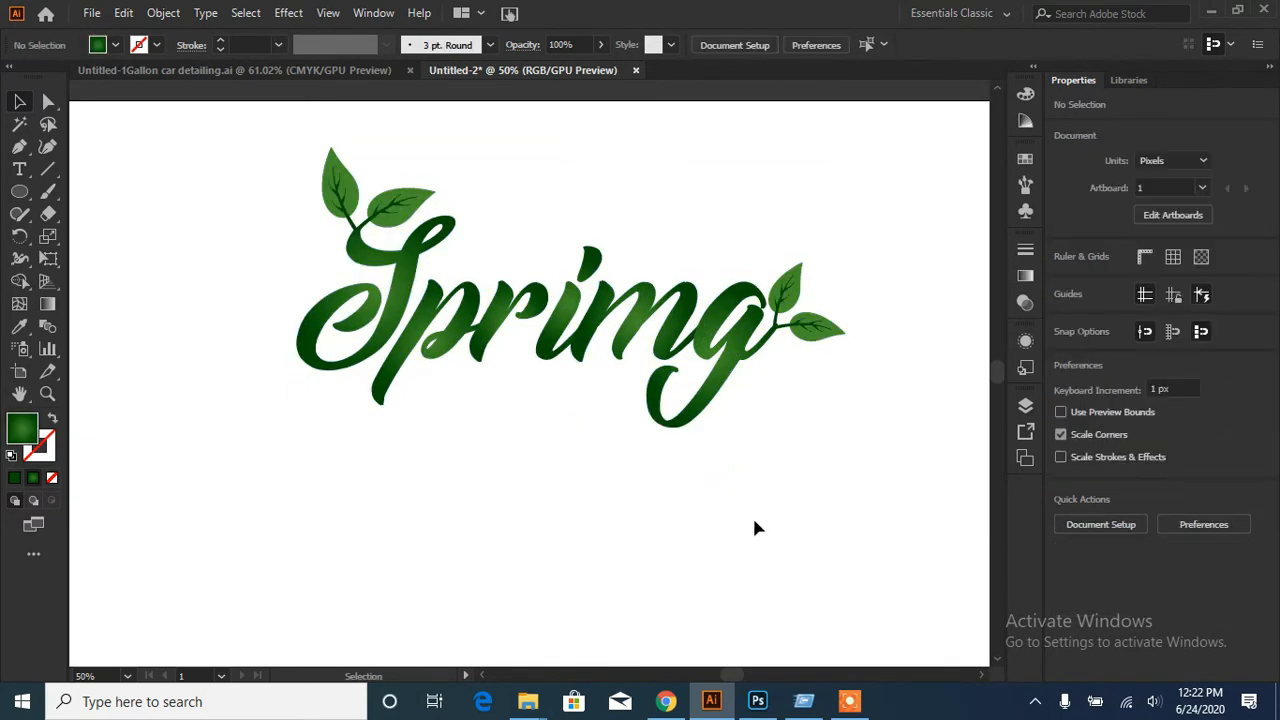
- Copy the word "mortgages" from the Run dialog into the artwork and fit it beneath the lettering, about 329 px wide
click(822, 705)
drag(719, 293, 771, 294)
right_click(750, 293)
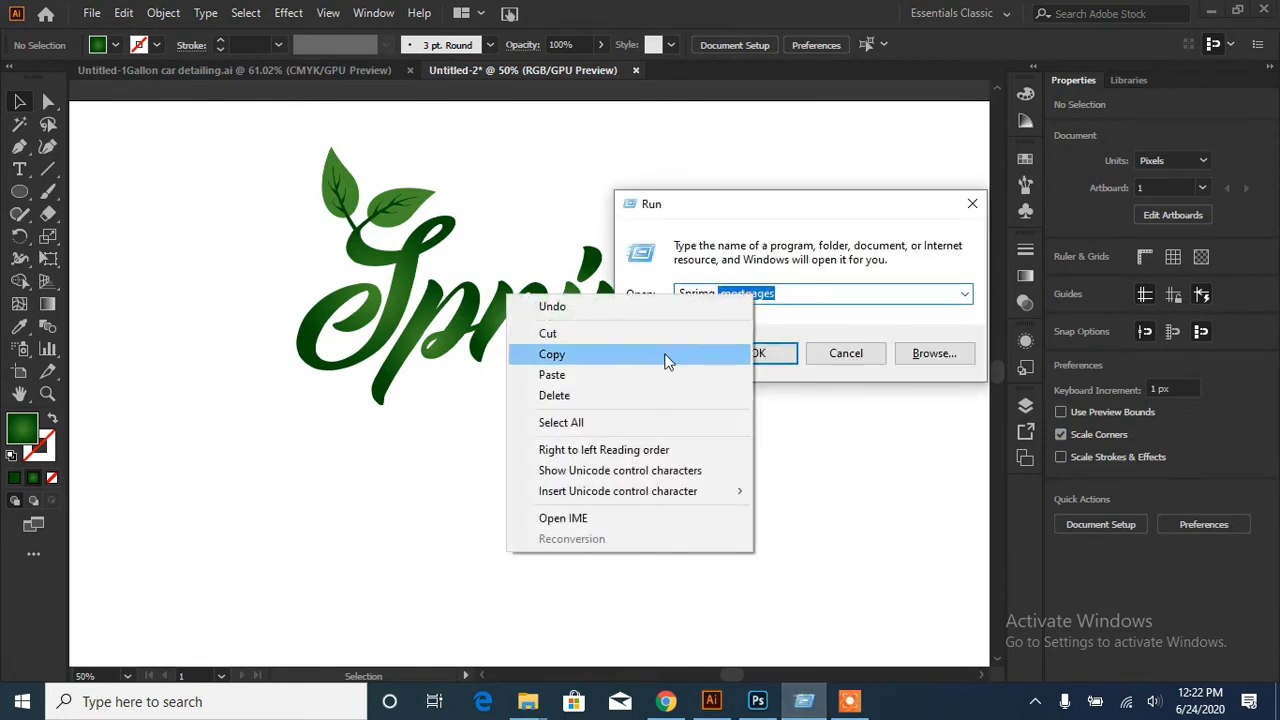
click(666, 360)
click(516, 503)
key(ctrl+v)
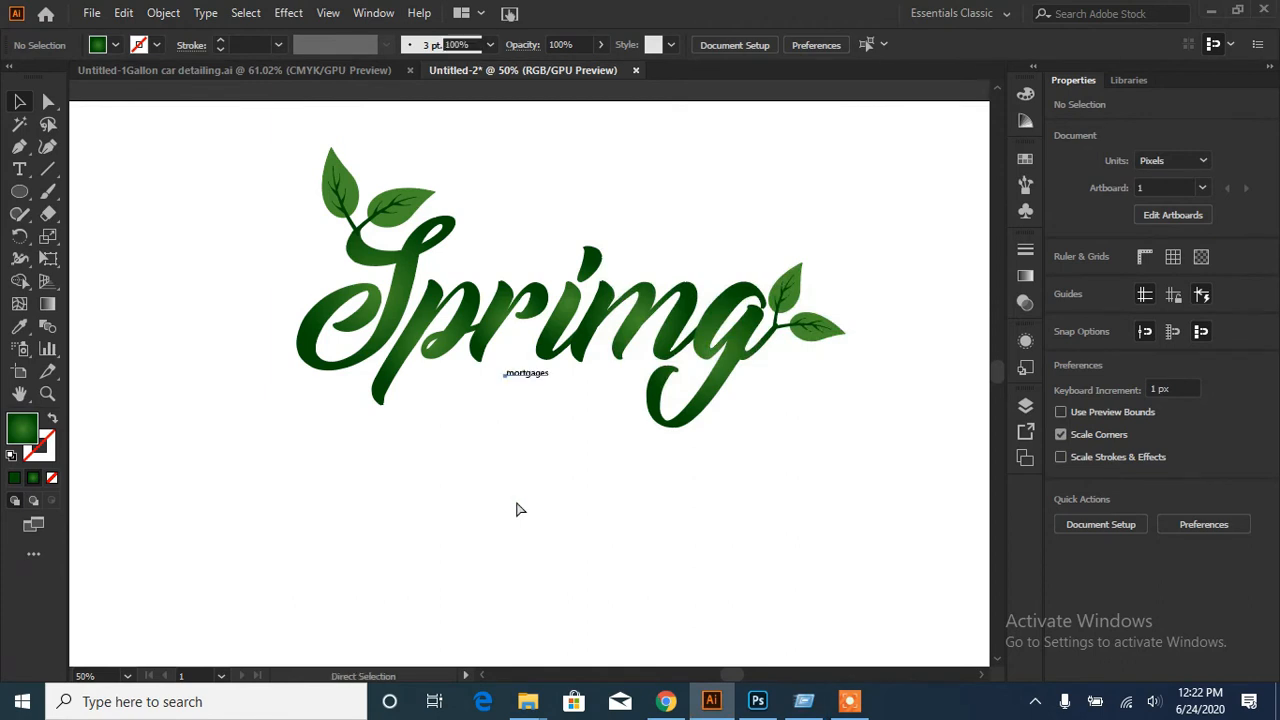
drag(553, 383, 641, 466)
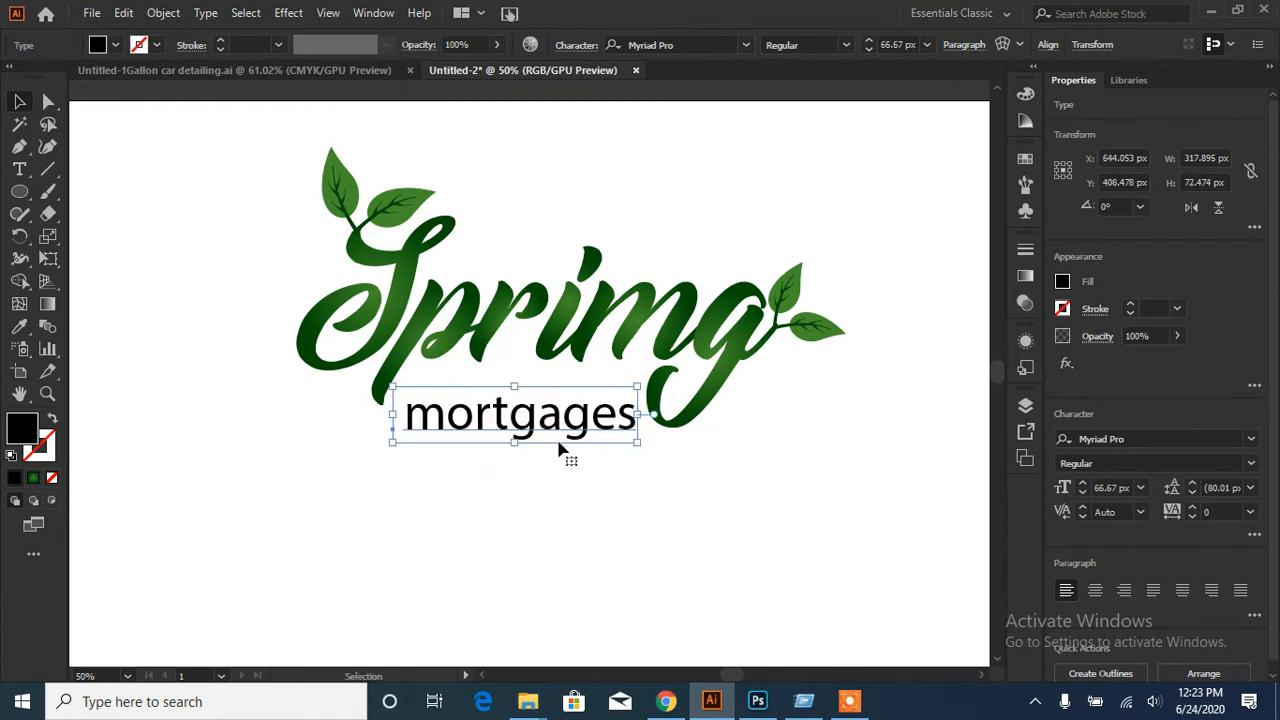
drag(563, 449, 638, 424)
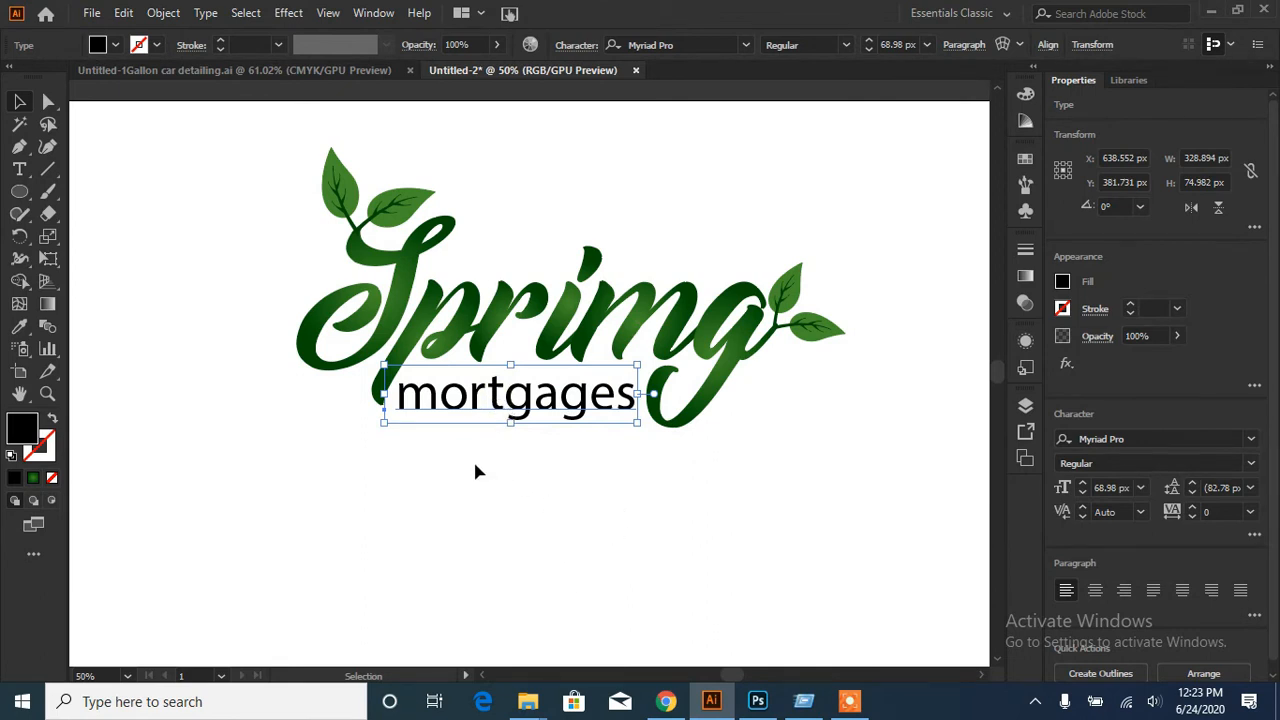
- Try to apply the lettering's green gradient to the "mortgages" text with the Eyedropper
click(19, 326)
click(314, 355)
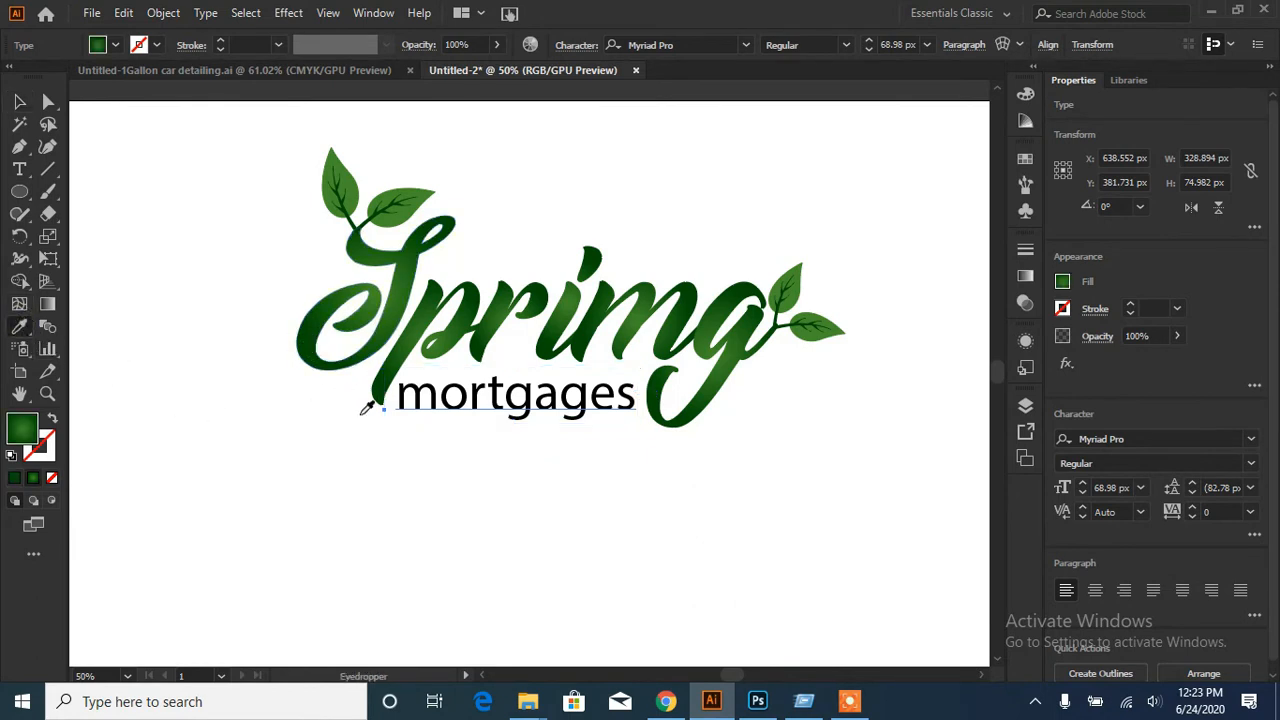
key(v)
click(19, 326)
click(19, 101)
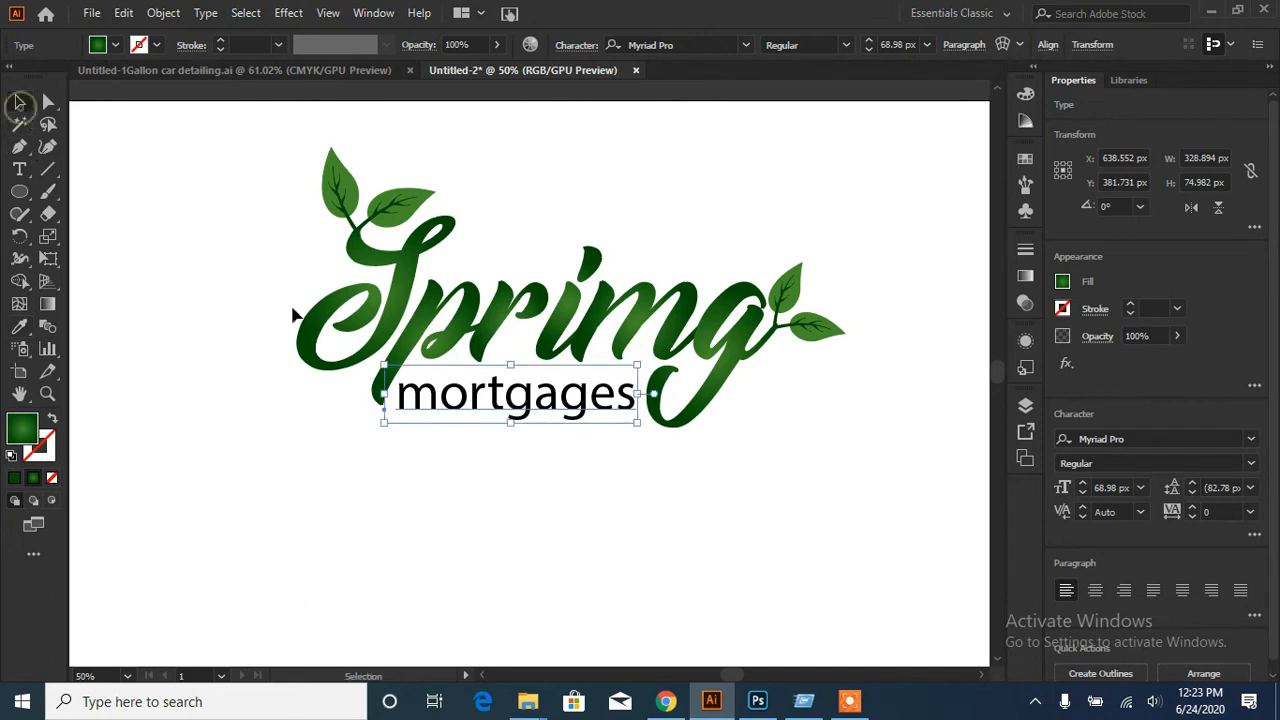
- Check the font styles for the "mortgages" text and thicken it with a 1 px stroke
click(400, 466)
click(463, 410)
click(846, 46)
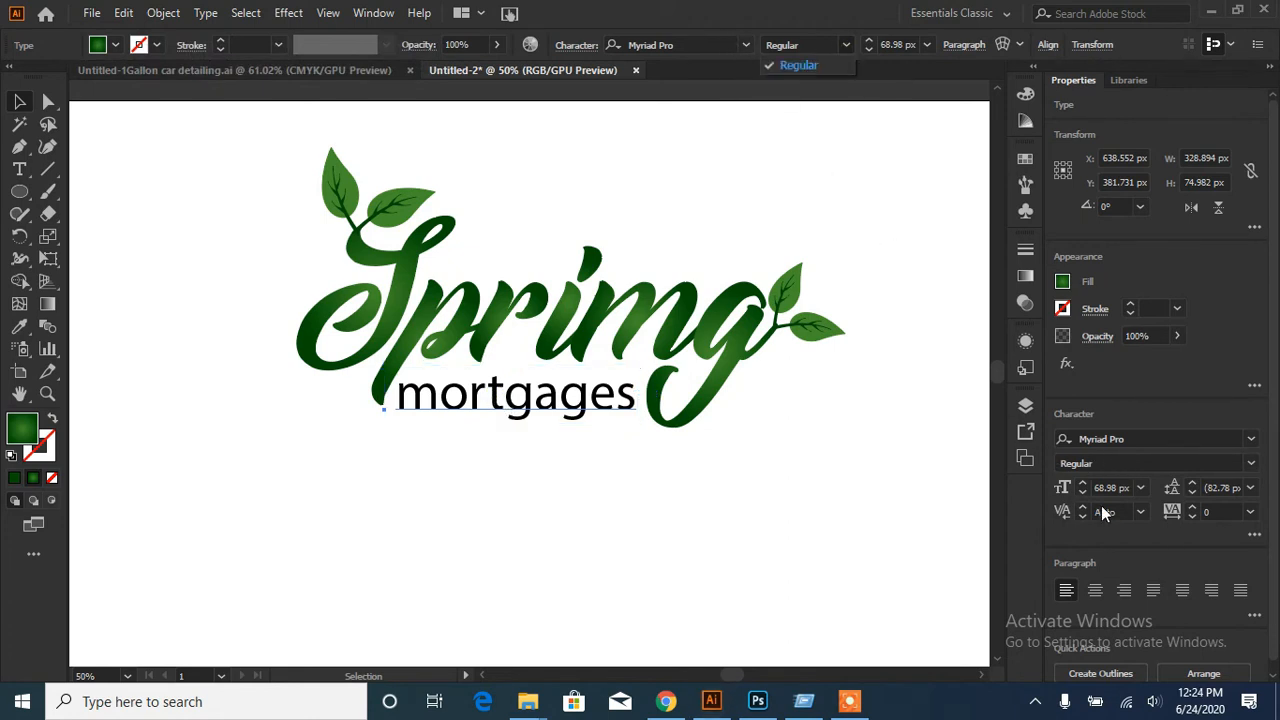
click(1130, 308)
click(1130, 308)
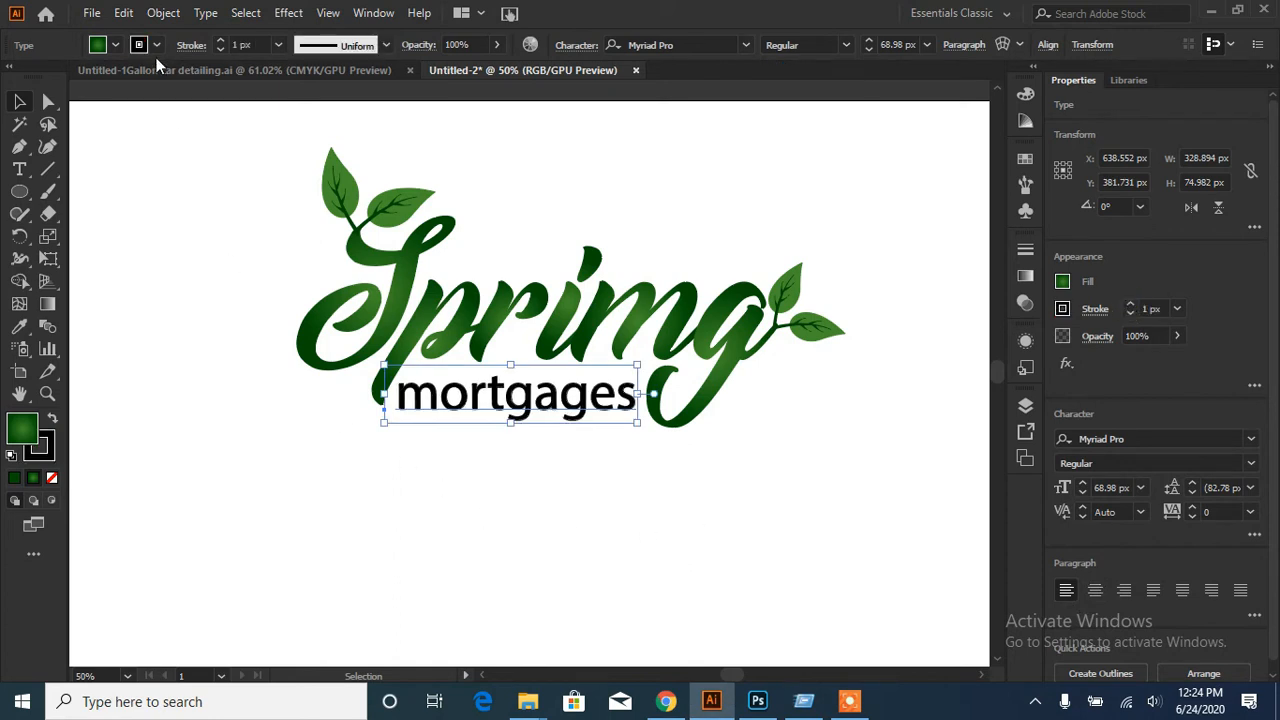
- Set both the stroke and the fill of the "mortgages" text to the green swatch, and deselect it
click(115, 46)
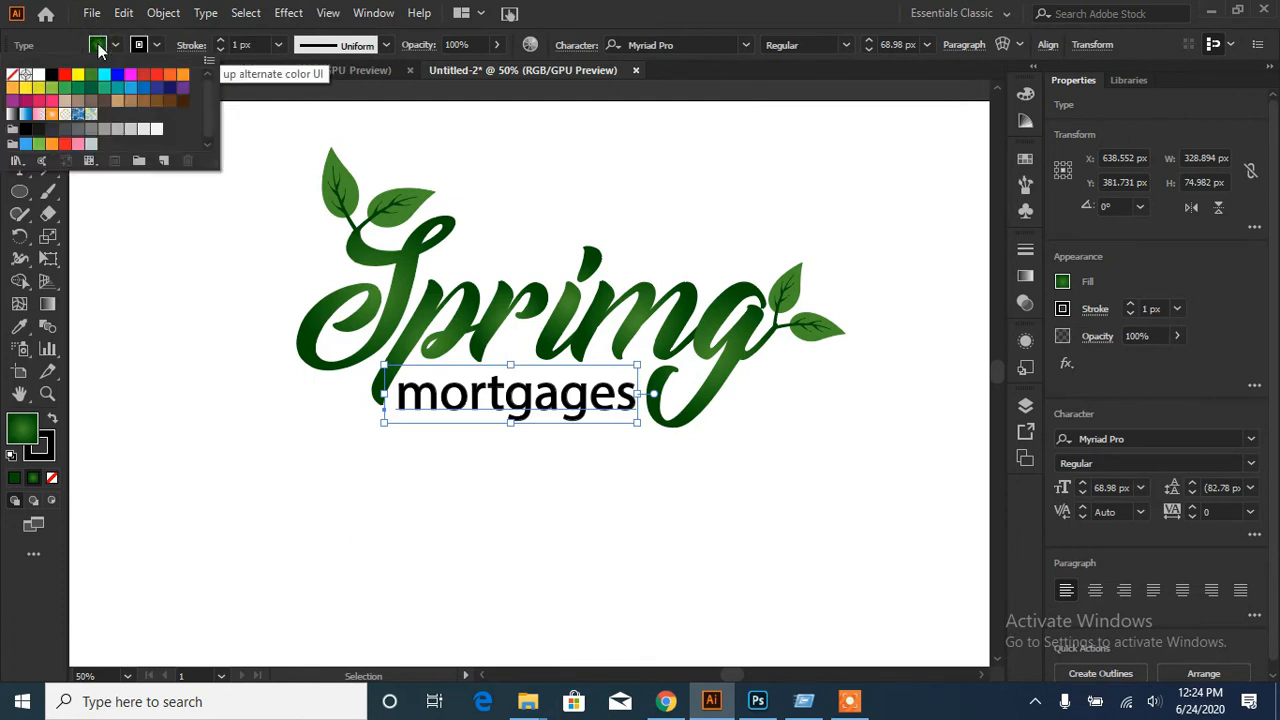
double_click(98, 49)
click(98, 49)
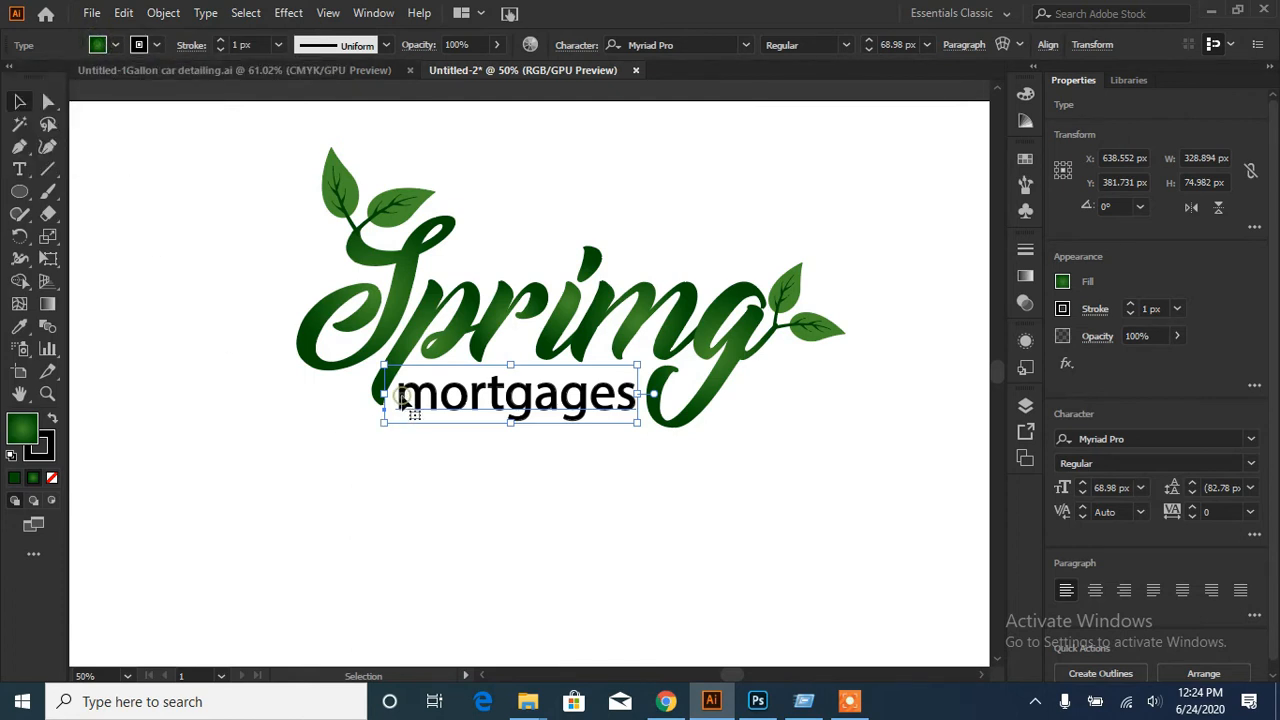
click(115, 46)
click(90, 87)
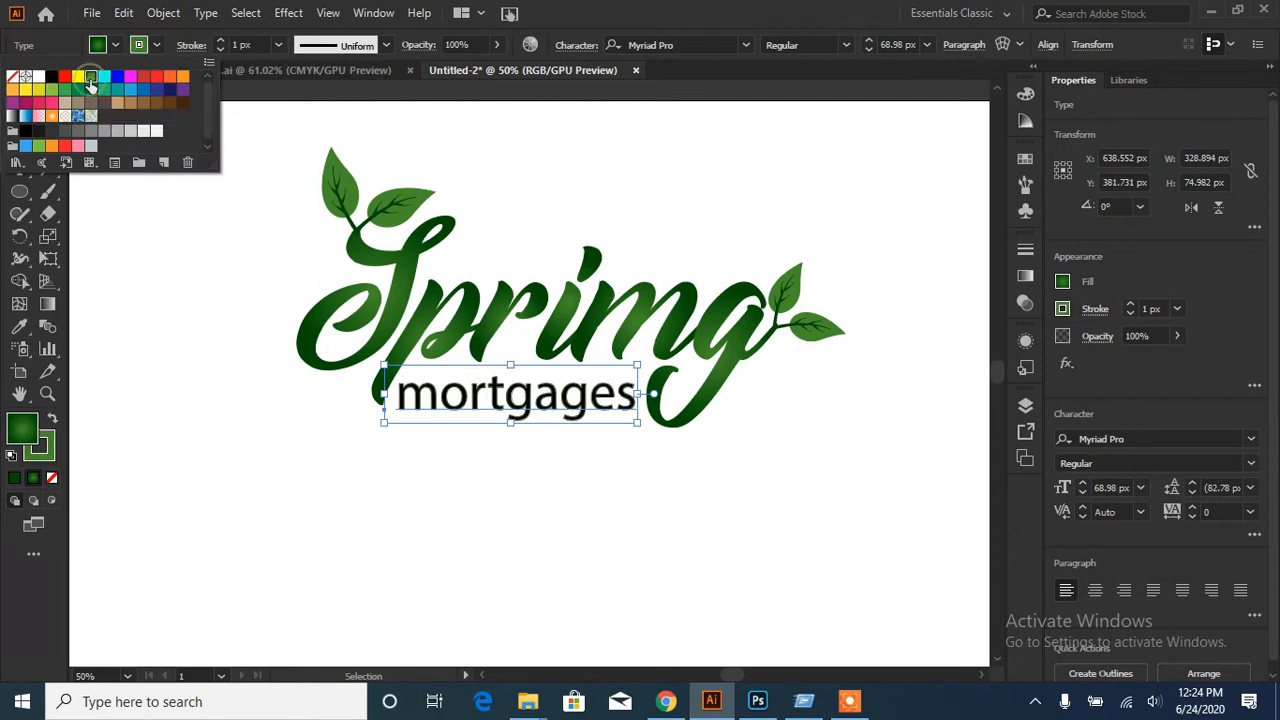
click(23, 328)
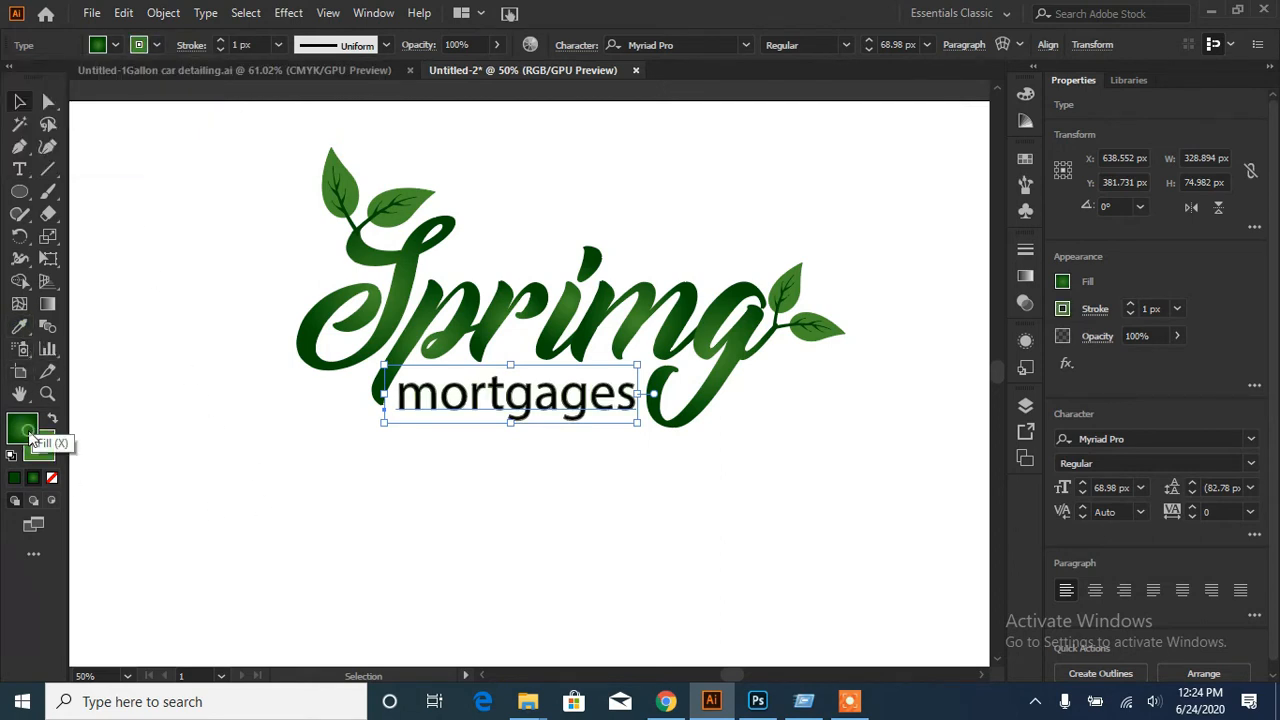
click(115, 46)
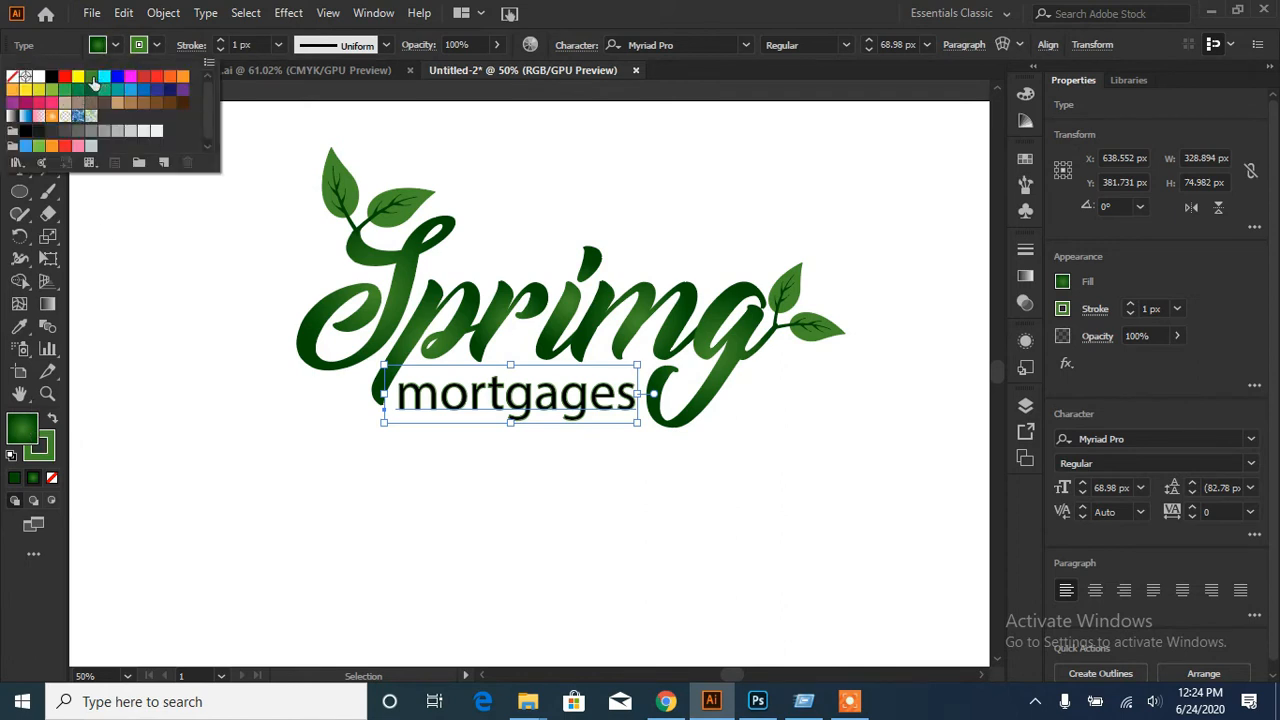
click(91, 77)
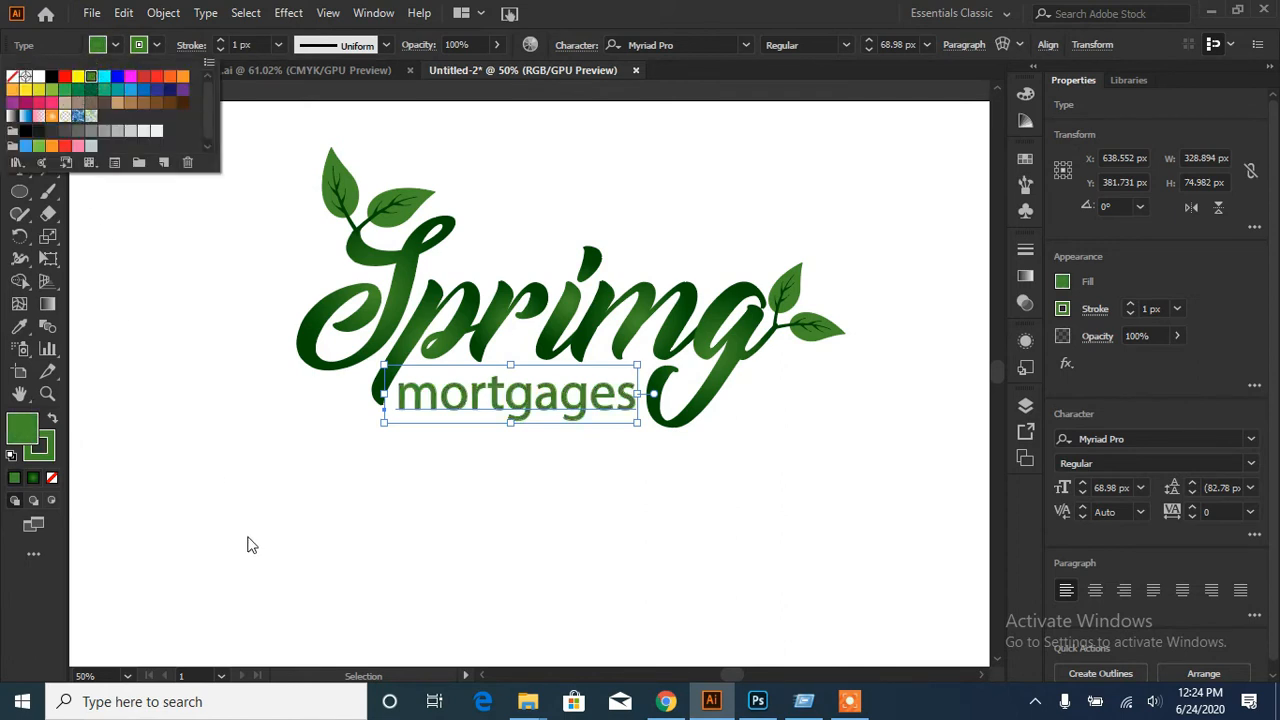
click(156, 45)
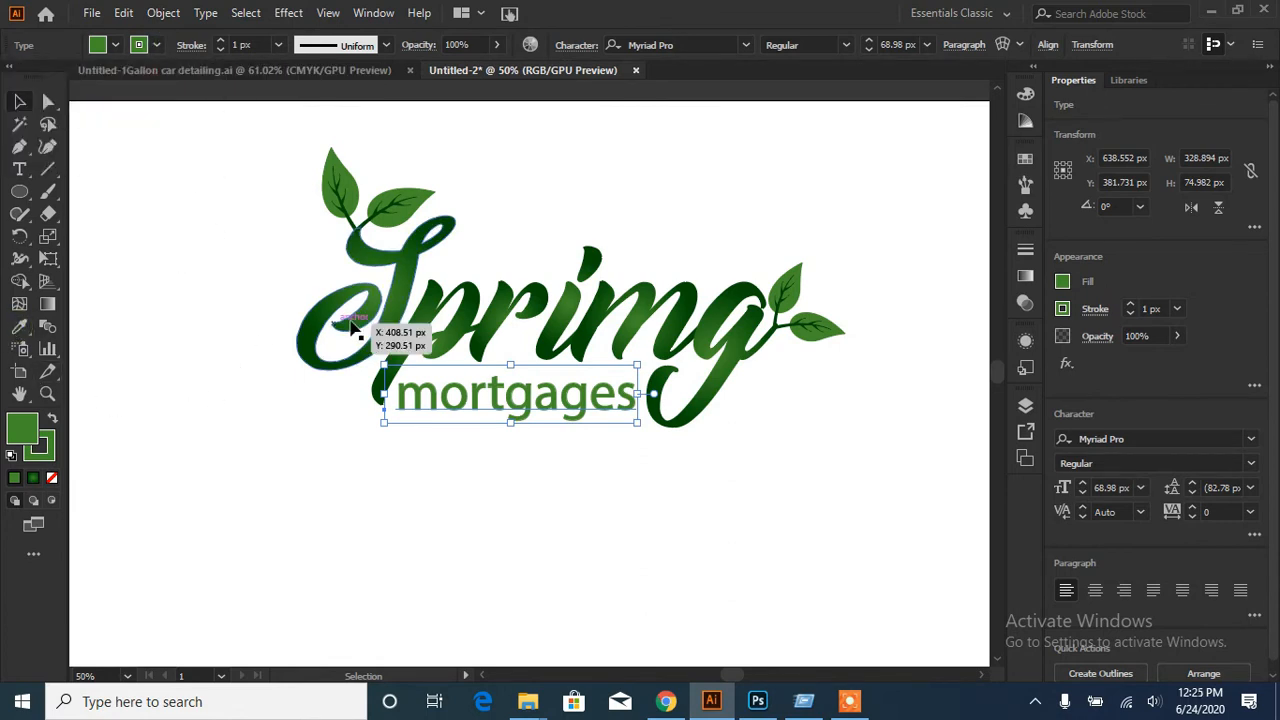
click(318, 338)
click(195, 383)
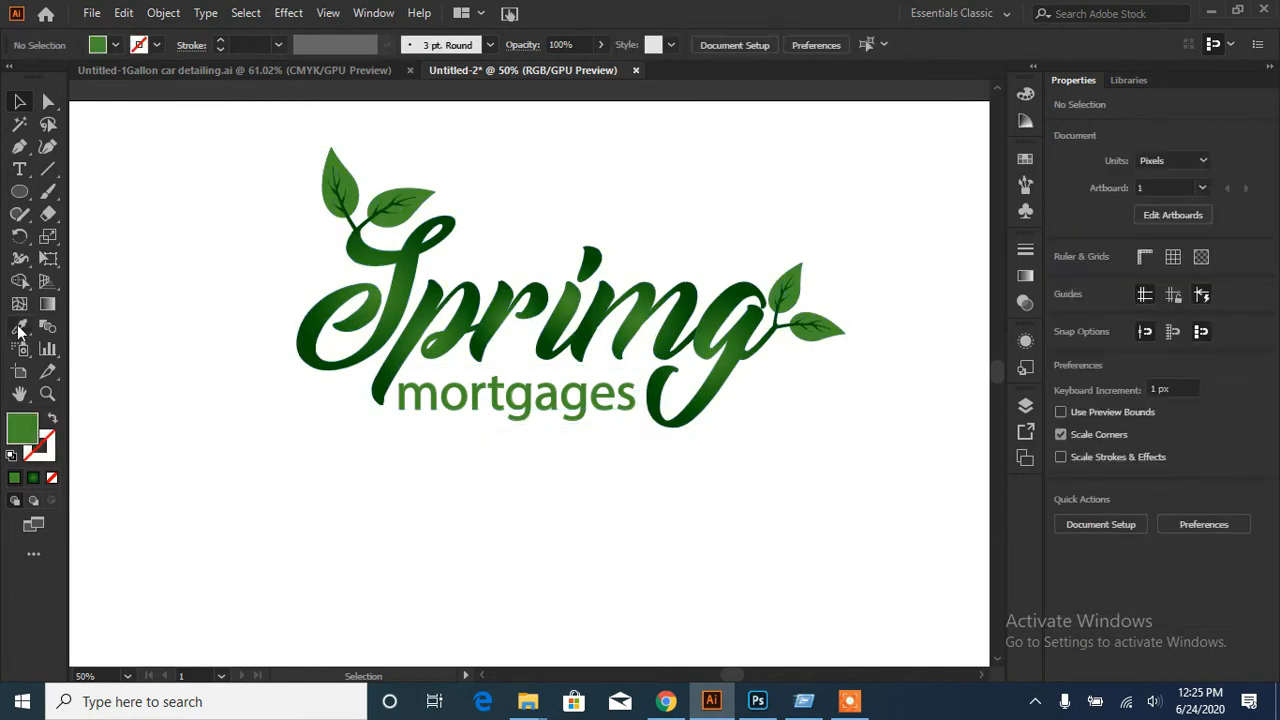
- Sample the lettering's gradient and then the leaf's light green as the fill of the "mortgages" text
click(420, 420)
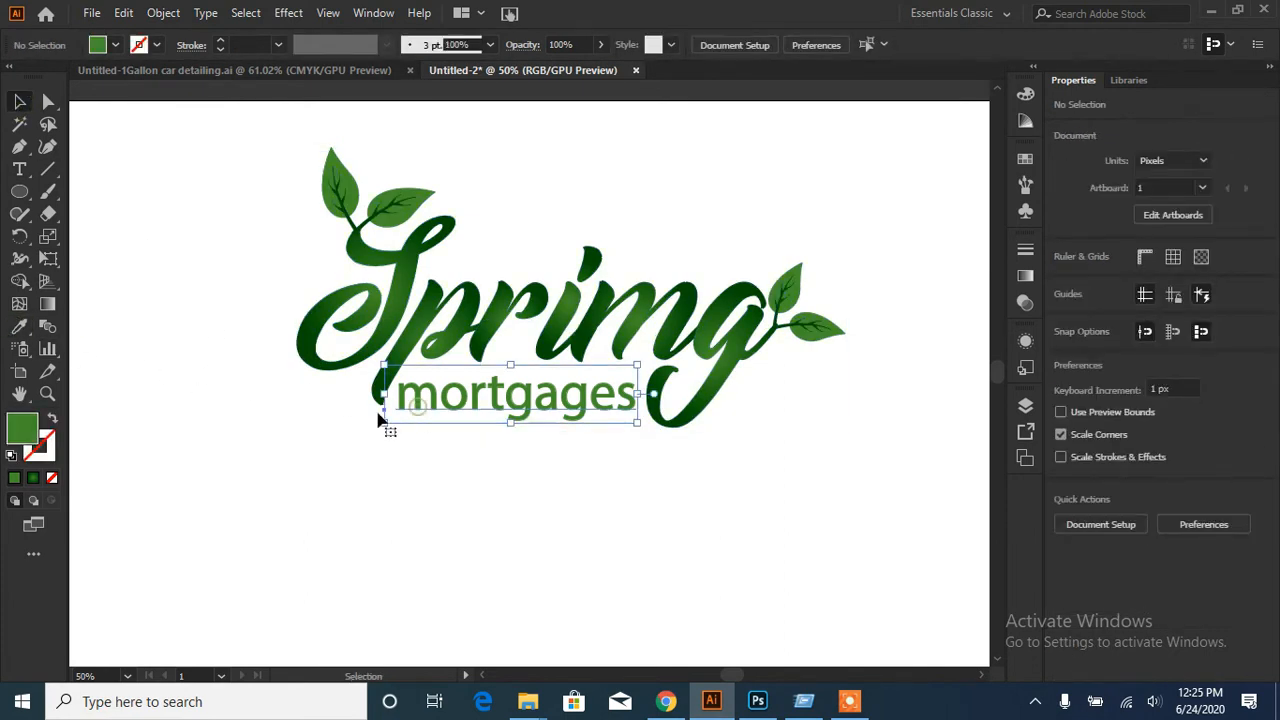
click(19, 326)
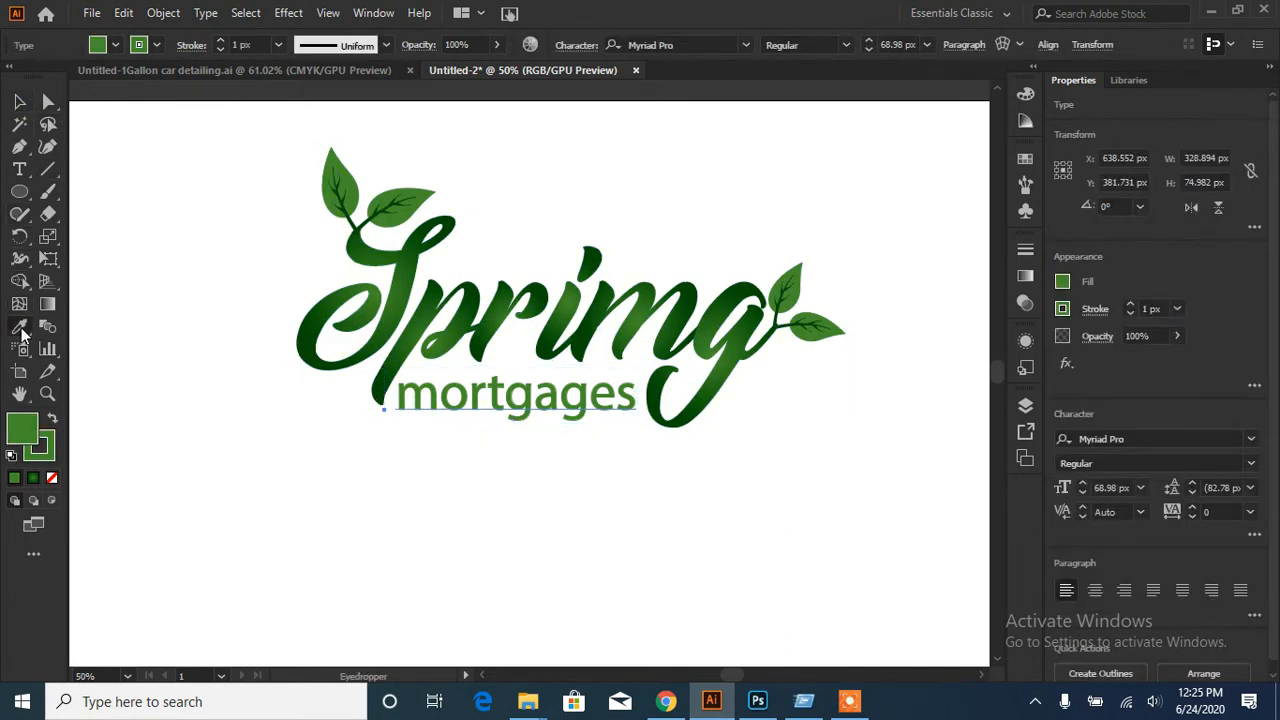
click(366, 349)
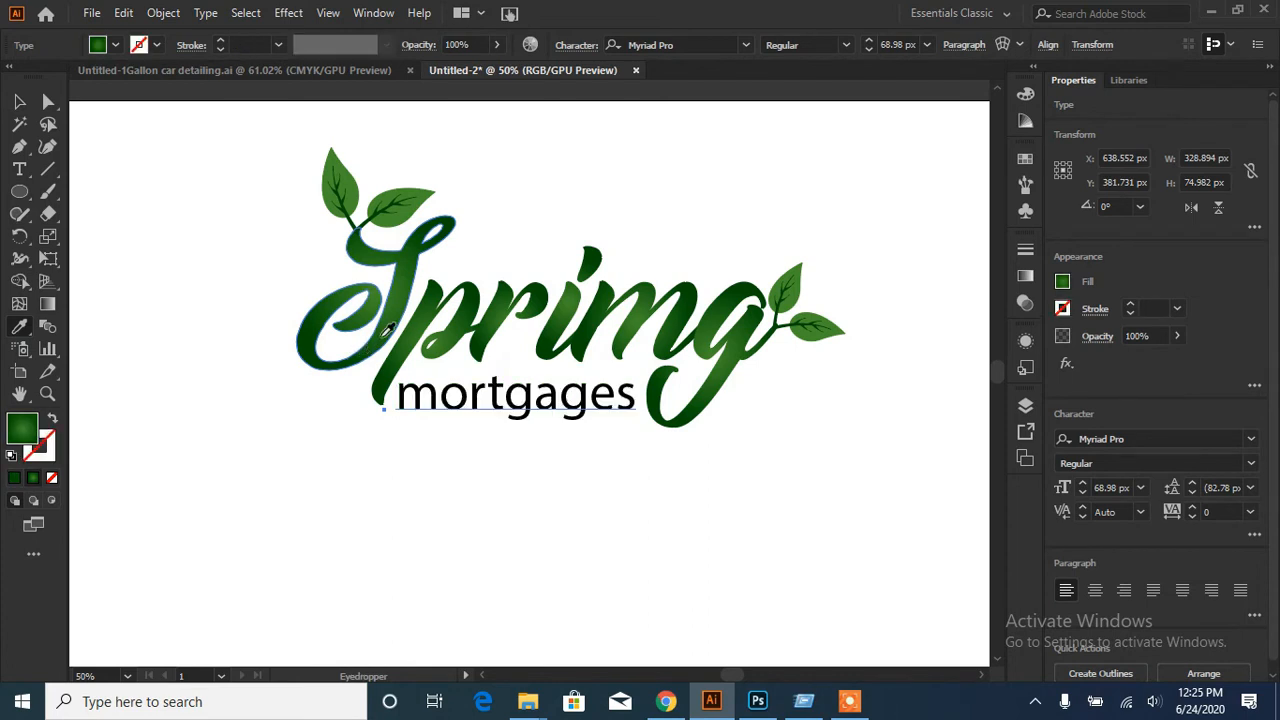
click(398, 205)
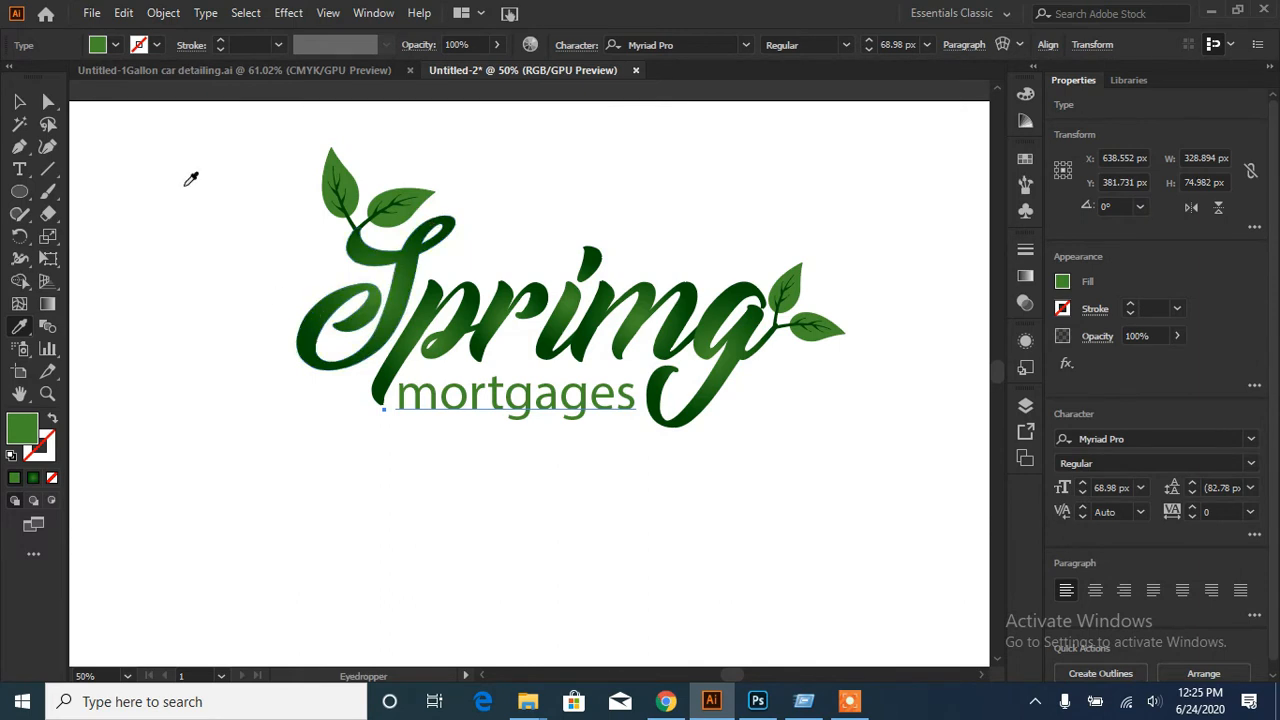
- Give the "mortgages" text a 1 px stroke in the green swatch
click(155, 45)
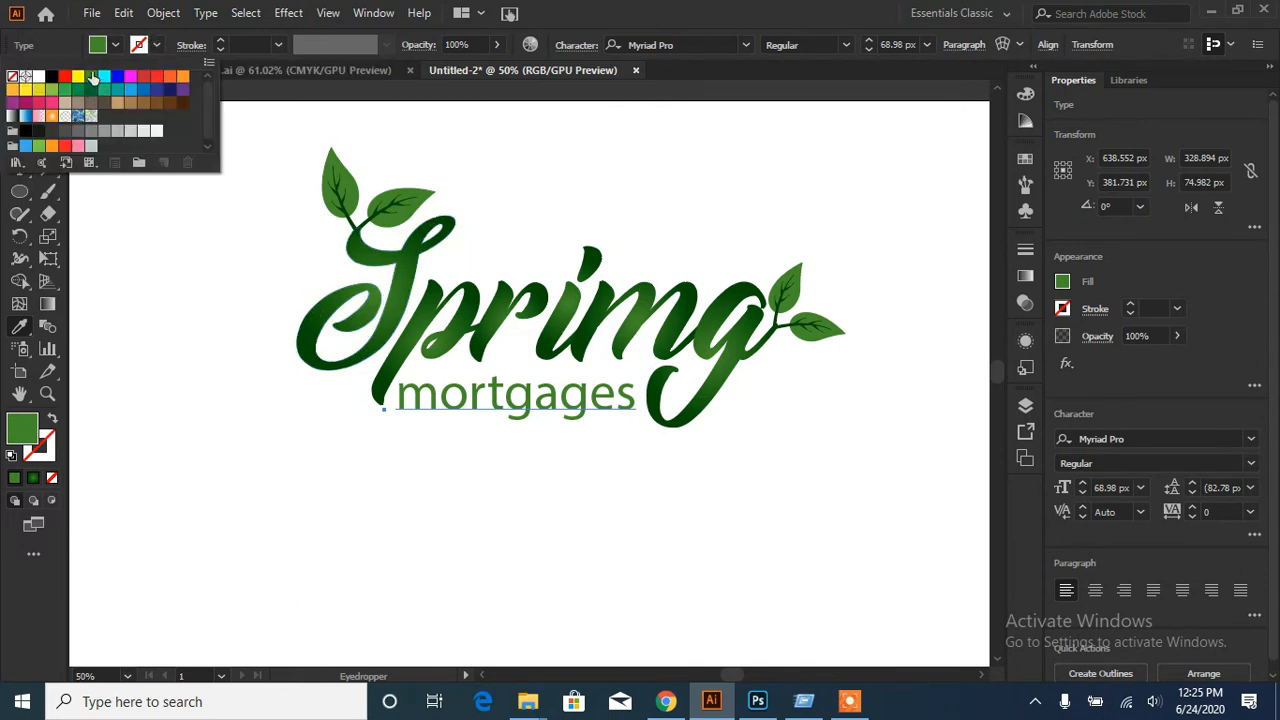
click(92, 78)
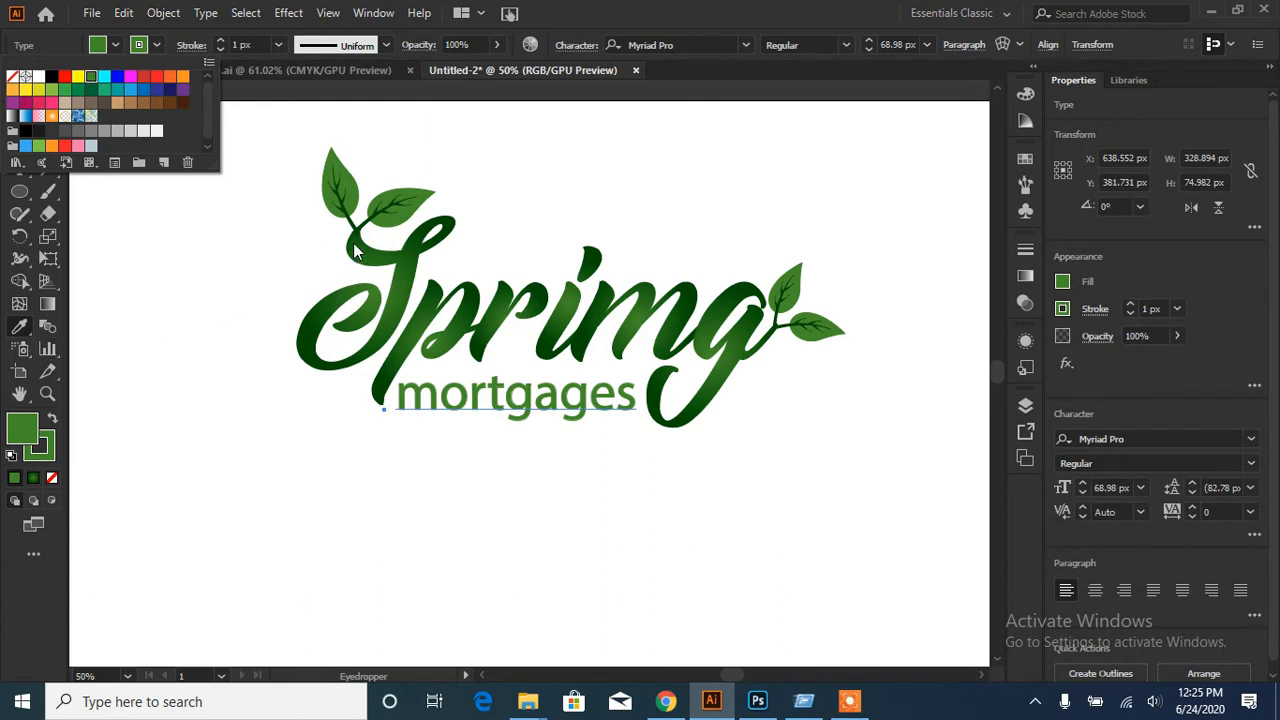
click(277, 238)
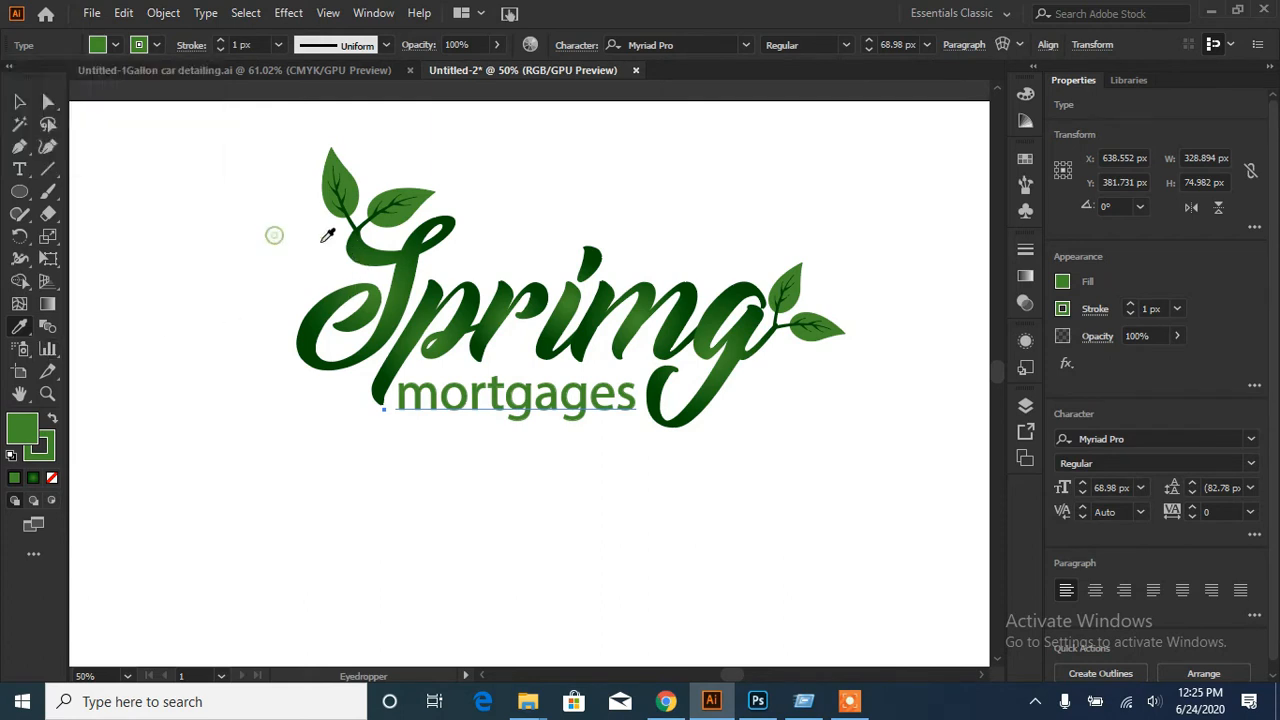
- Sample the lettering's gradient onto the "mortgages" text again and open its gradient settings
click(473, 293)
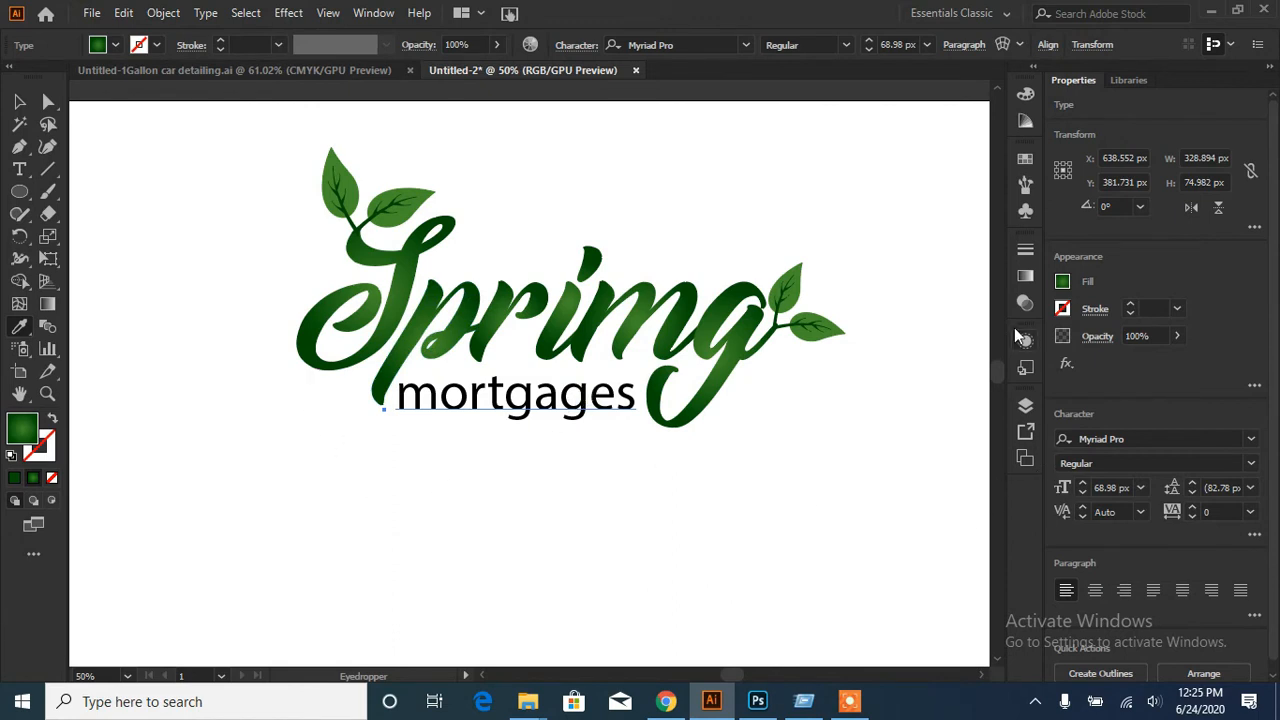
click(1025, 276)
mouse_move(968, 386)
mouse_down()
mouse_move(914, 385)
mouse_move(968, 386)
mouse_up()
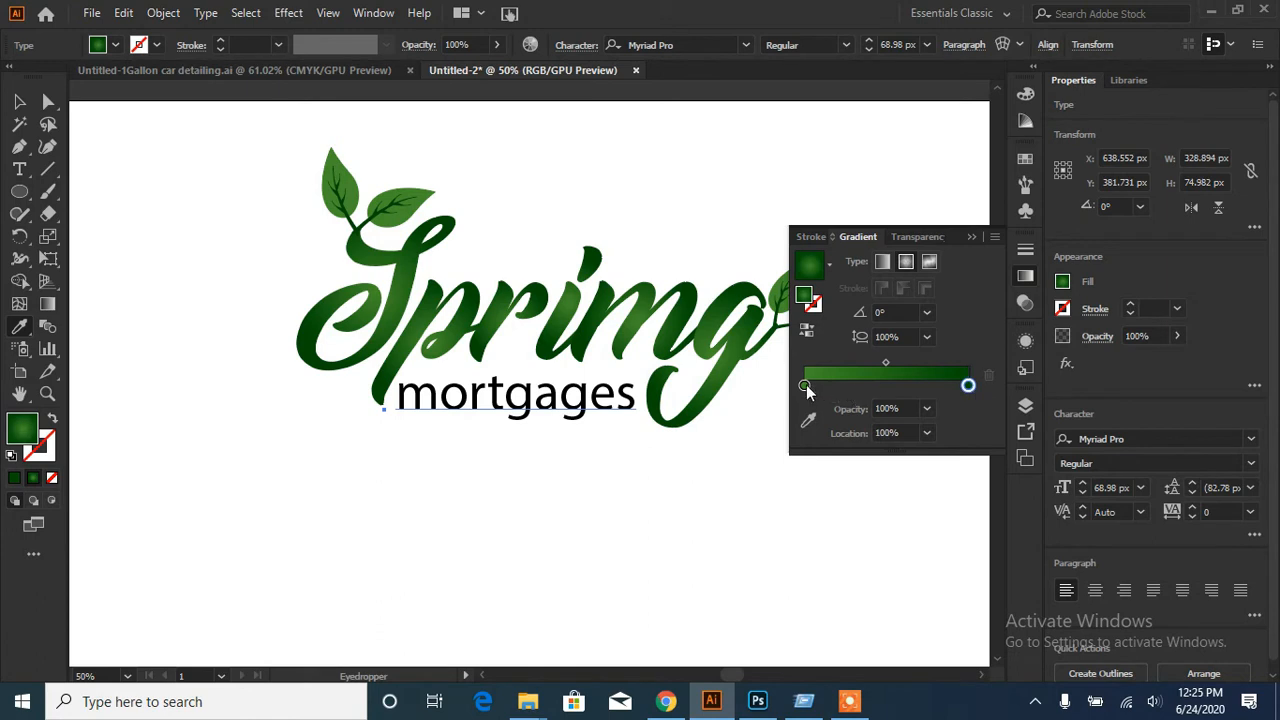
- Make the text's gradient linear, with its light green stop shifted inward and the midpoint at about 43%
mouse_move(806, 386)
mouse_down()
mouse_move(904, 387)
mouse_move(822, 386)
mouse_up()
mouse_move(896, 363)
mouse_down()
mouse_move(834, 364)
mouse_move(884, 377)
mouse_up()
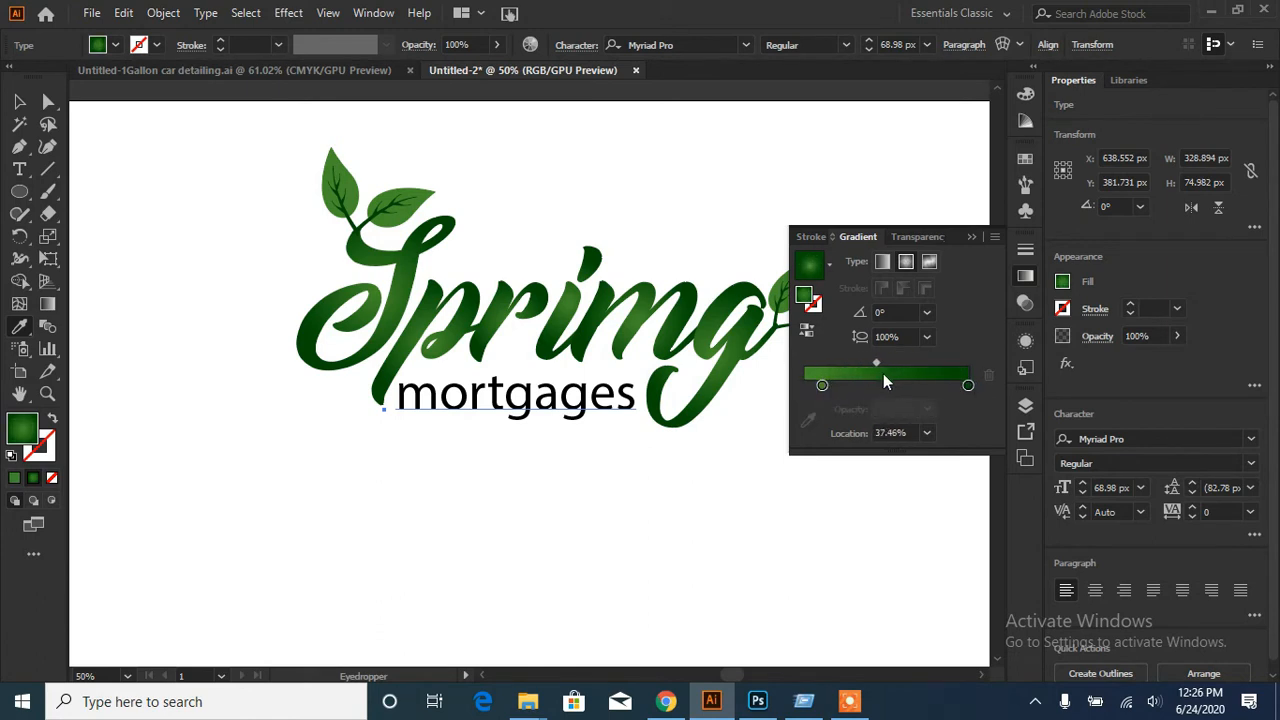
click(884, 262)
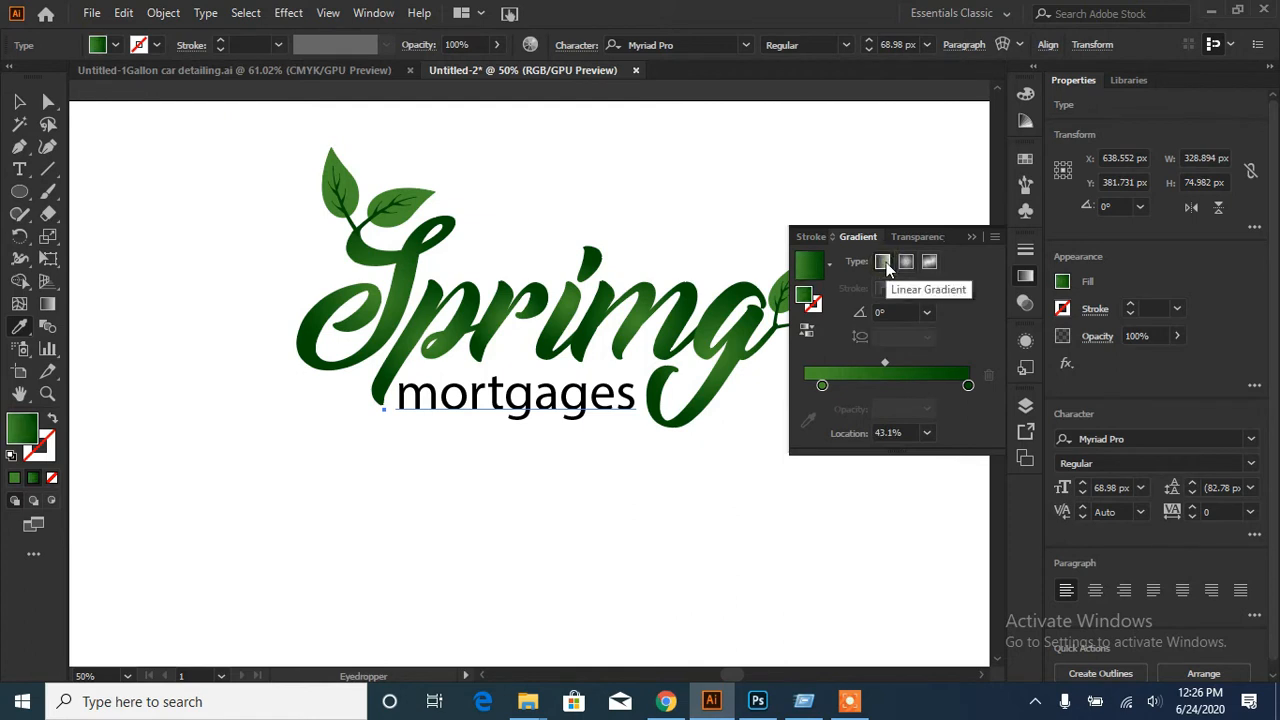
- Try a blue preset gradient on the "mortgages" text and resample the script lettering's green gradient
click(829, 266)
click(754, 308)
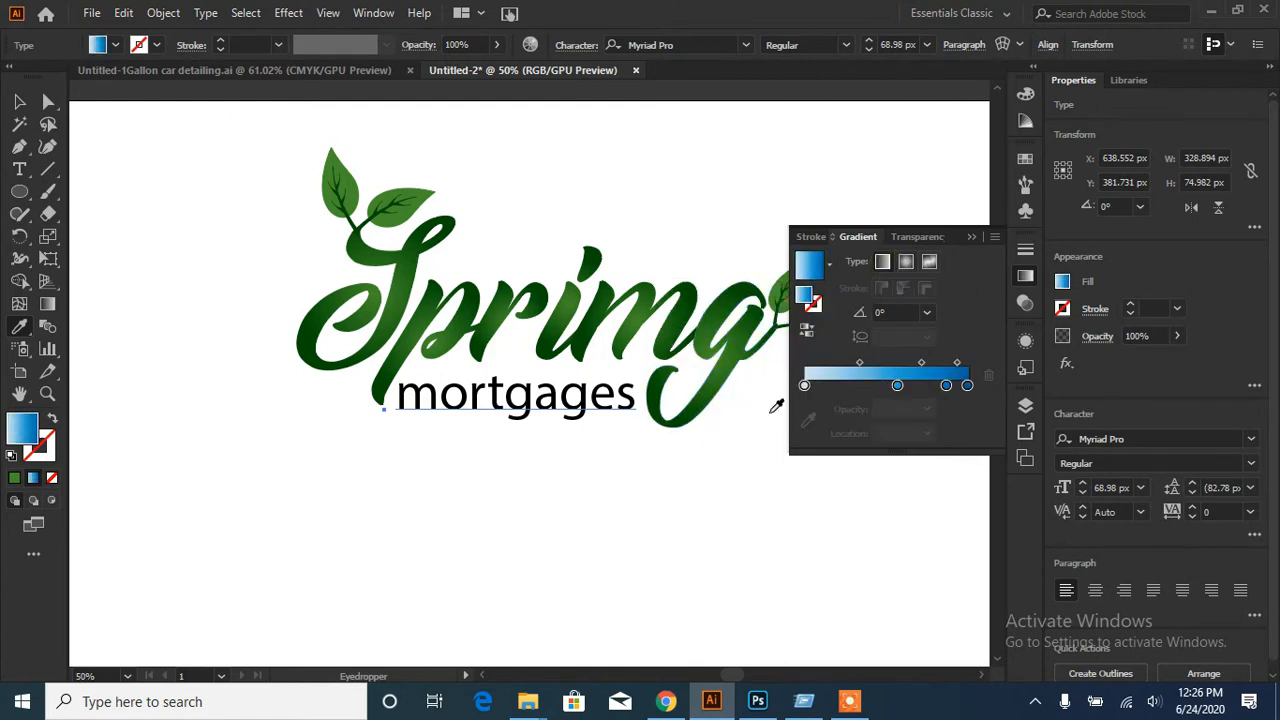
click(490, 326)
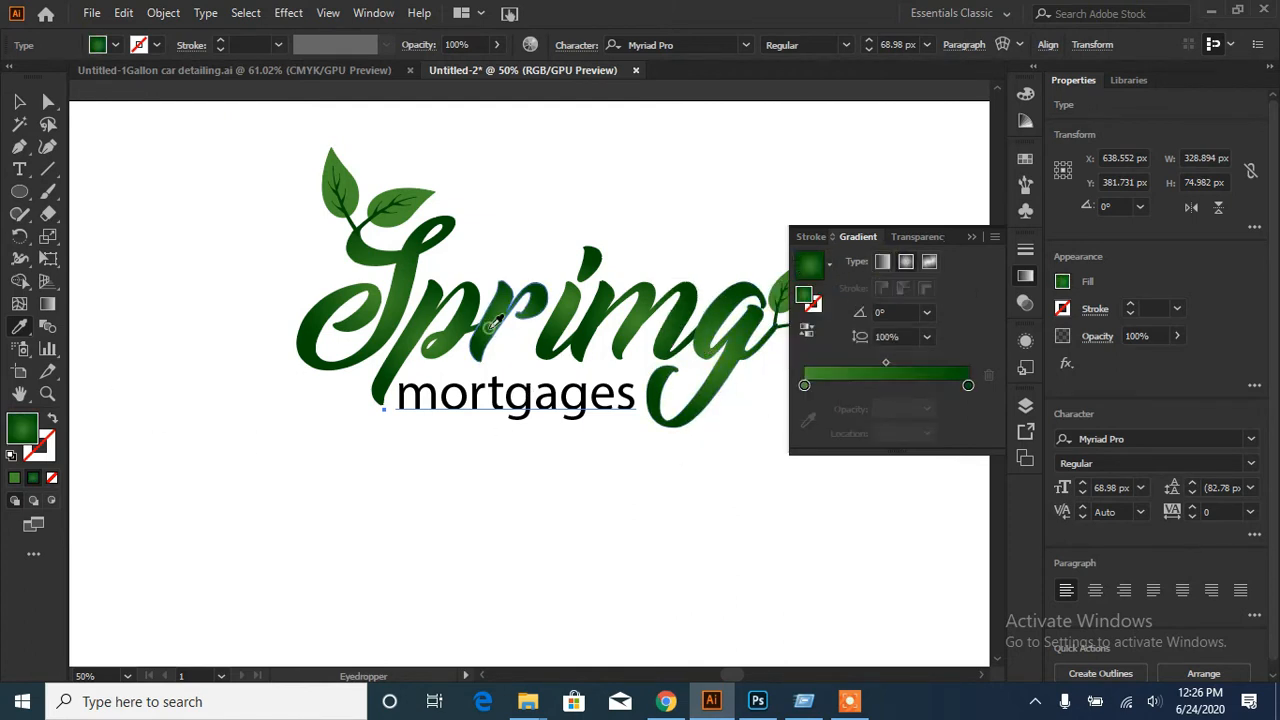
click(115, 47)
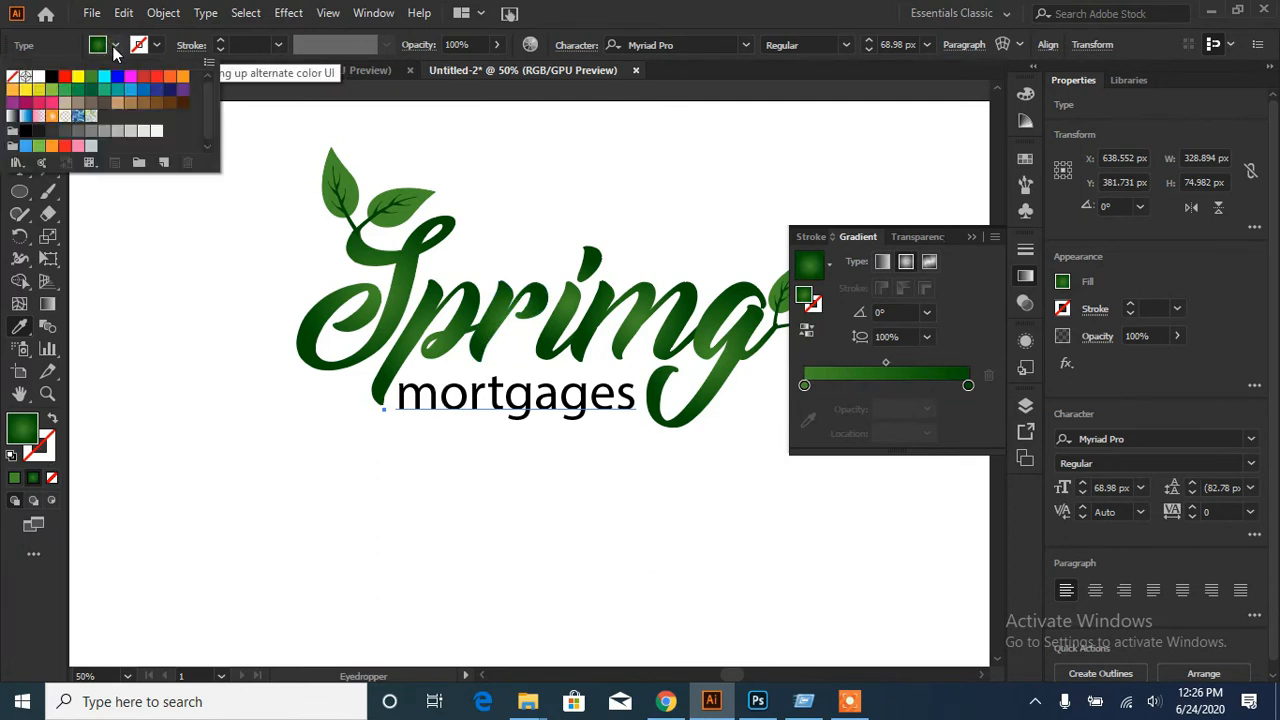
- Sample the leaf's light green as the "mortgages" fill and give the text a solid 1 px stroke in green 448C28
click(358, 226)
click(352, 186)
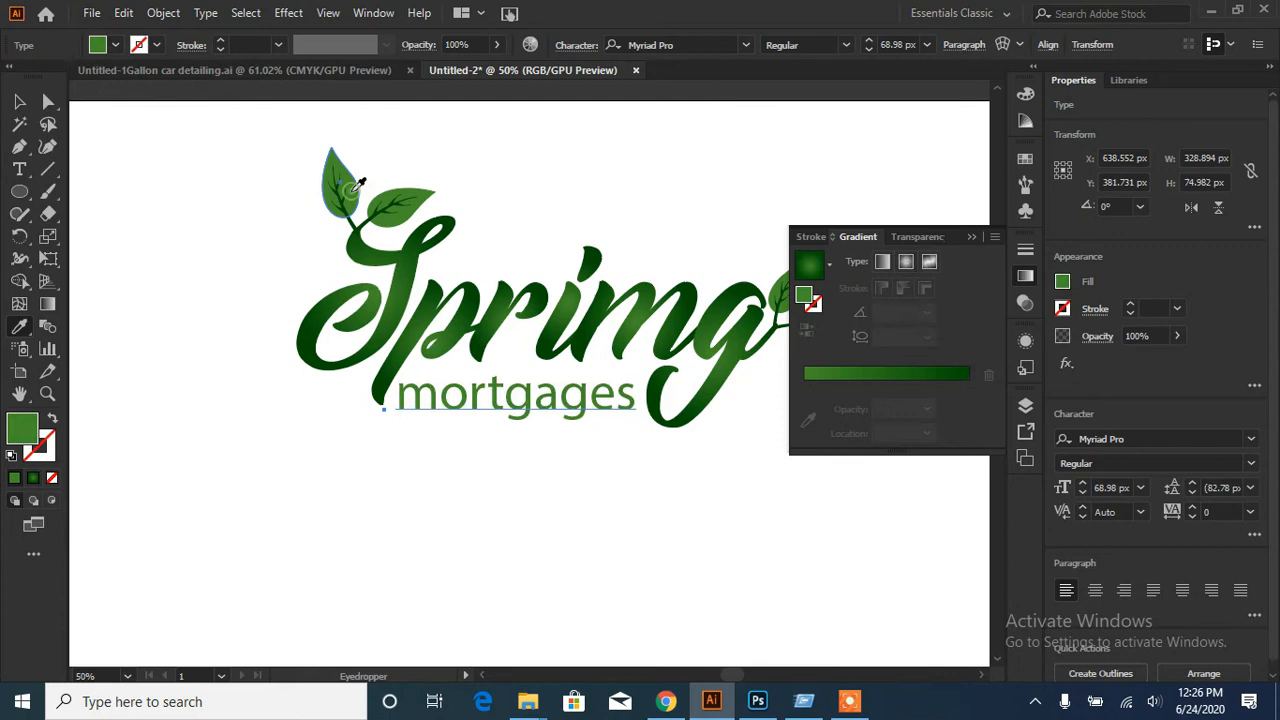
click(50, 452)
click(14, 478)
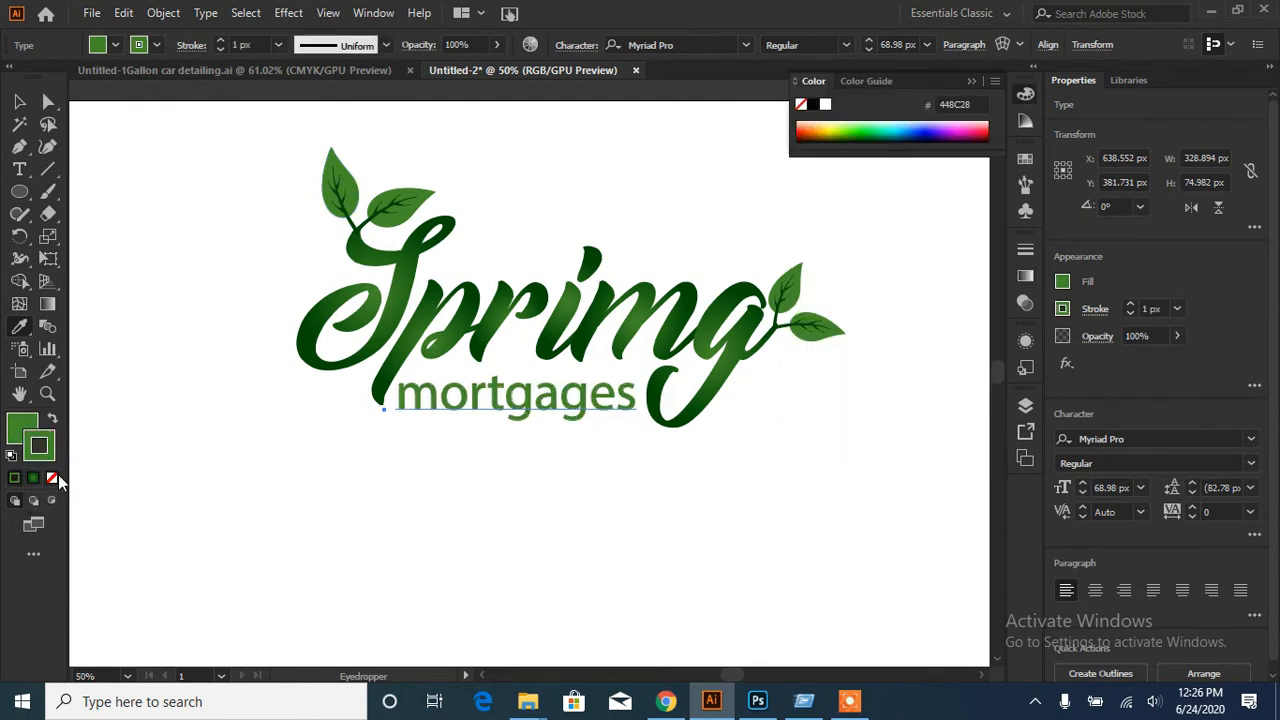
- Try the green radial gradient as the "mortgages" text's stroke at a weight of 3 px
click(34, 480)
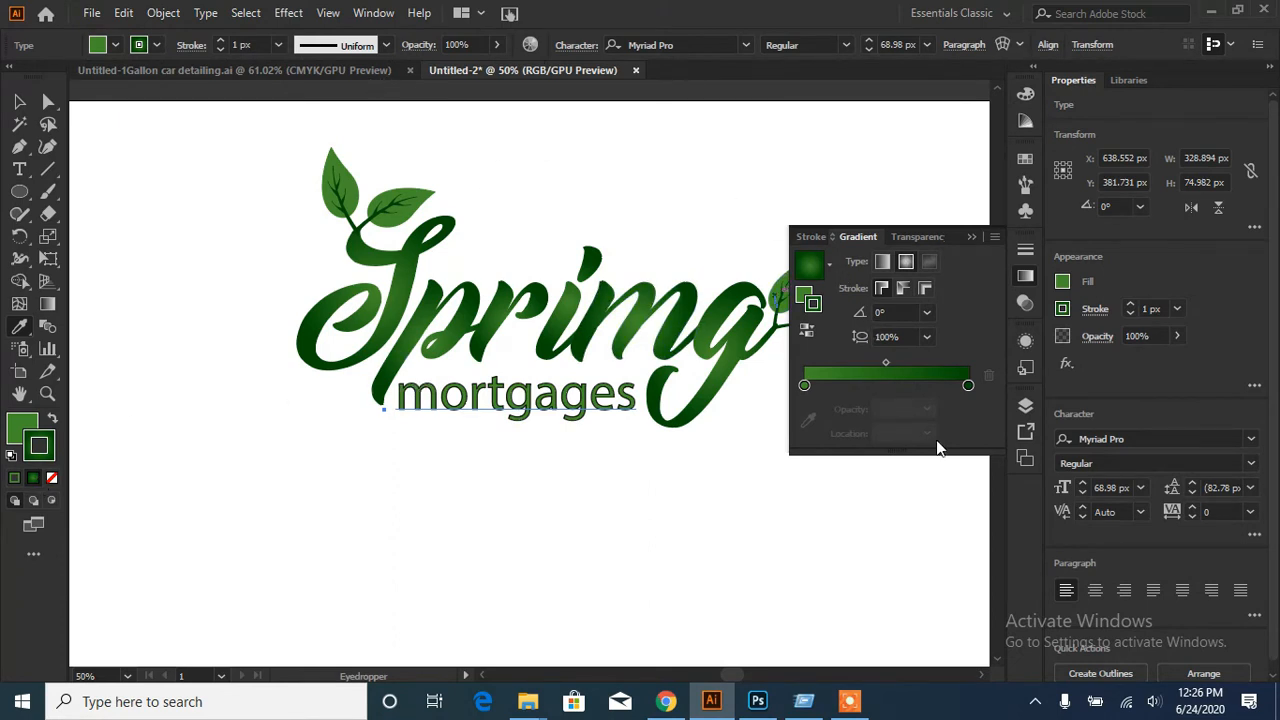
click(220, 42)
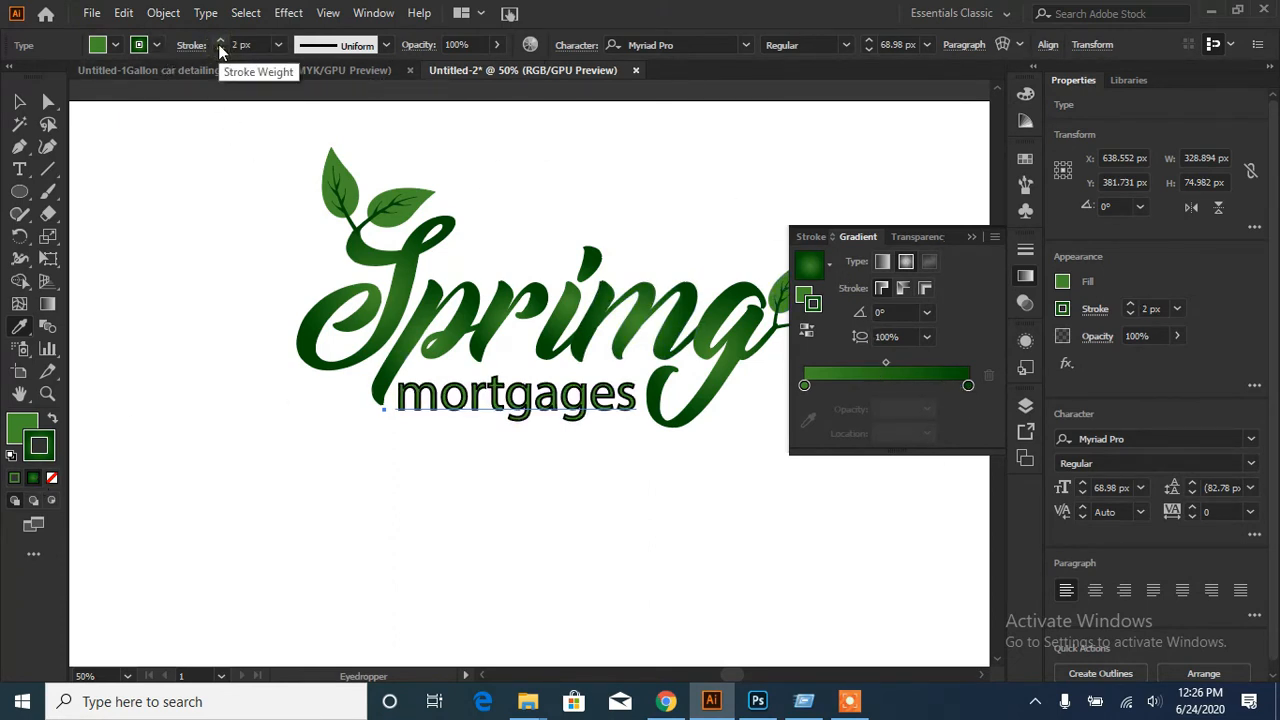
click(220, 42)
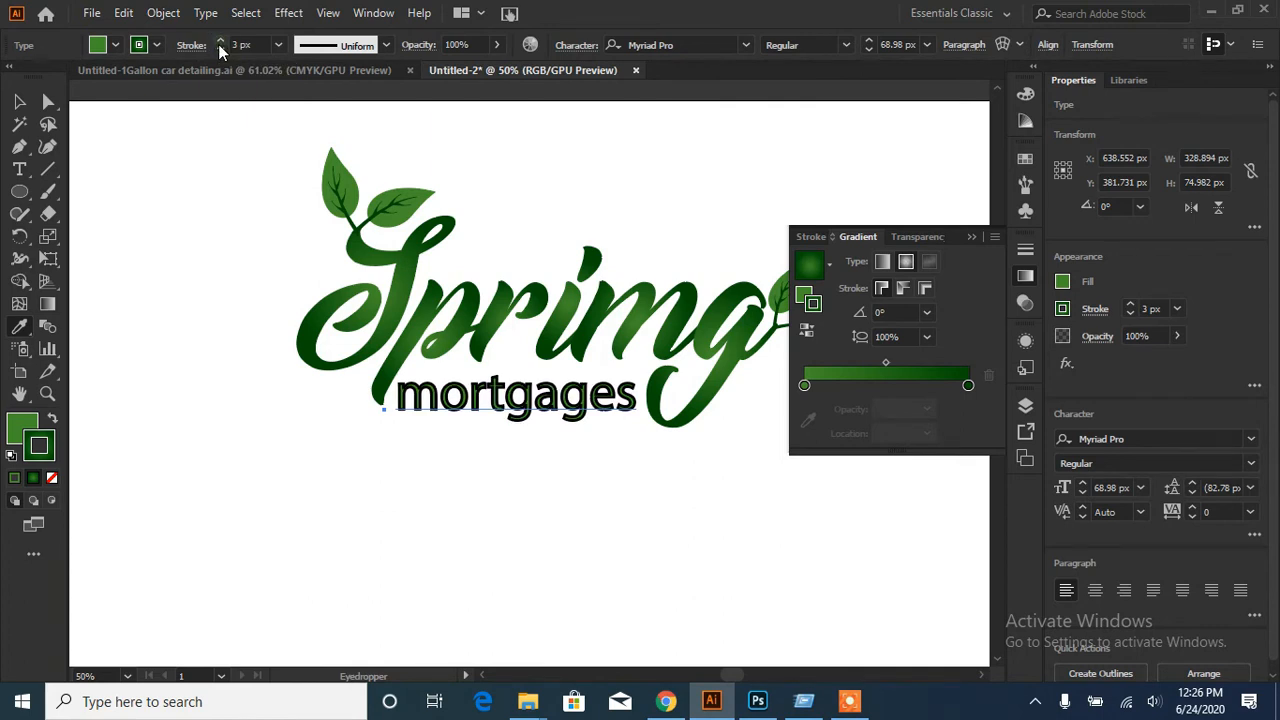
- Give the "mortgages" text a stroke in the solid green swatch at 1 px and deselect it
click(156, 45)
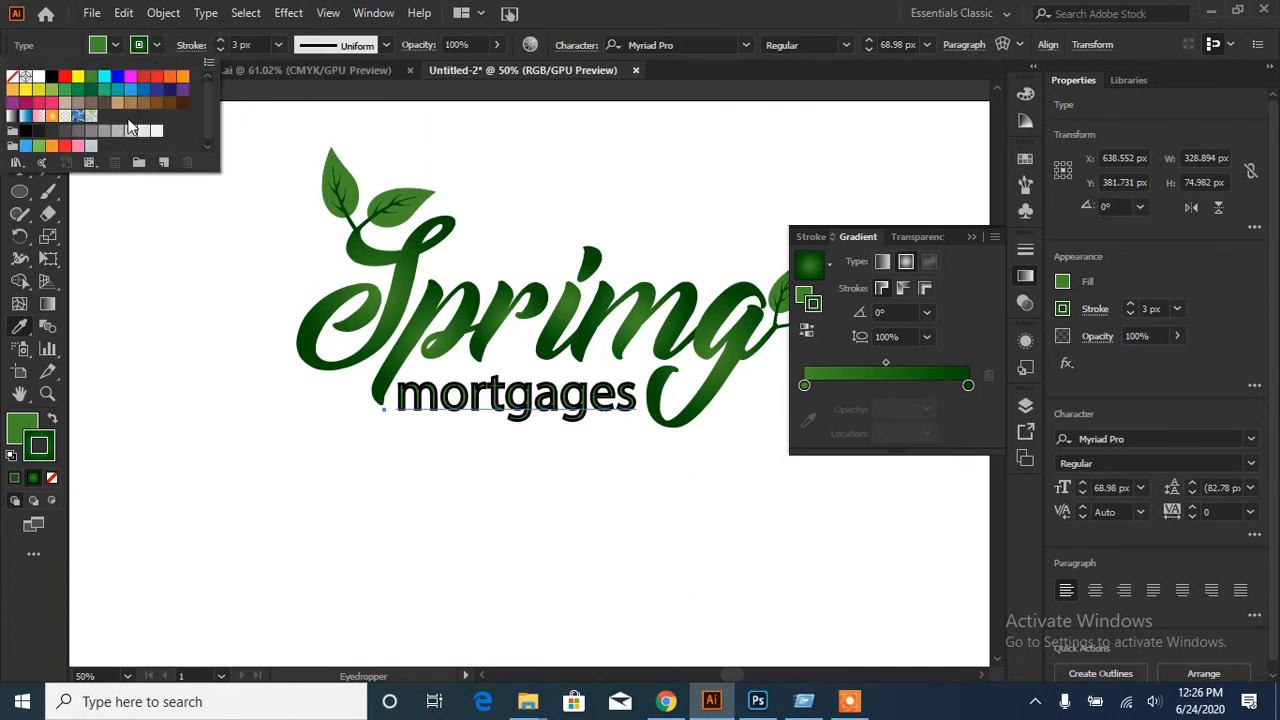
click(90, 78)
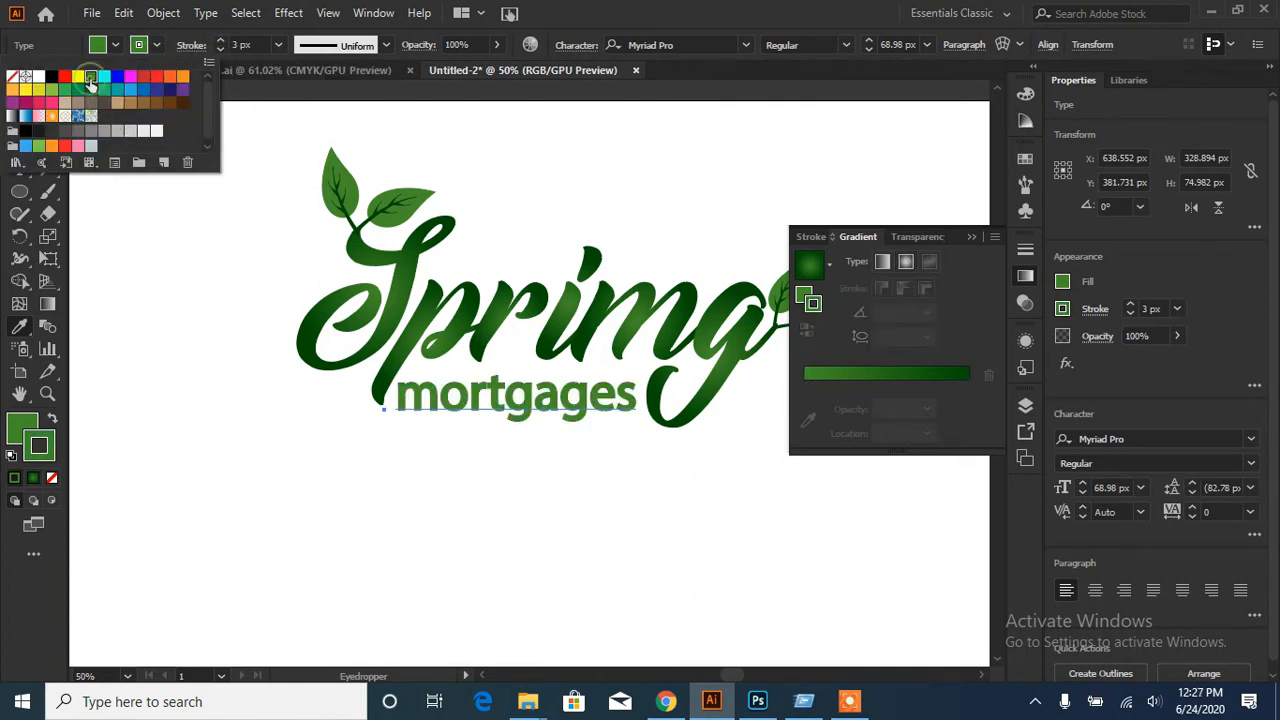
click(220, 49)
click(220, 49)
click(220, 49)
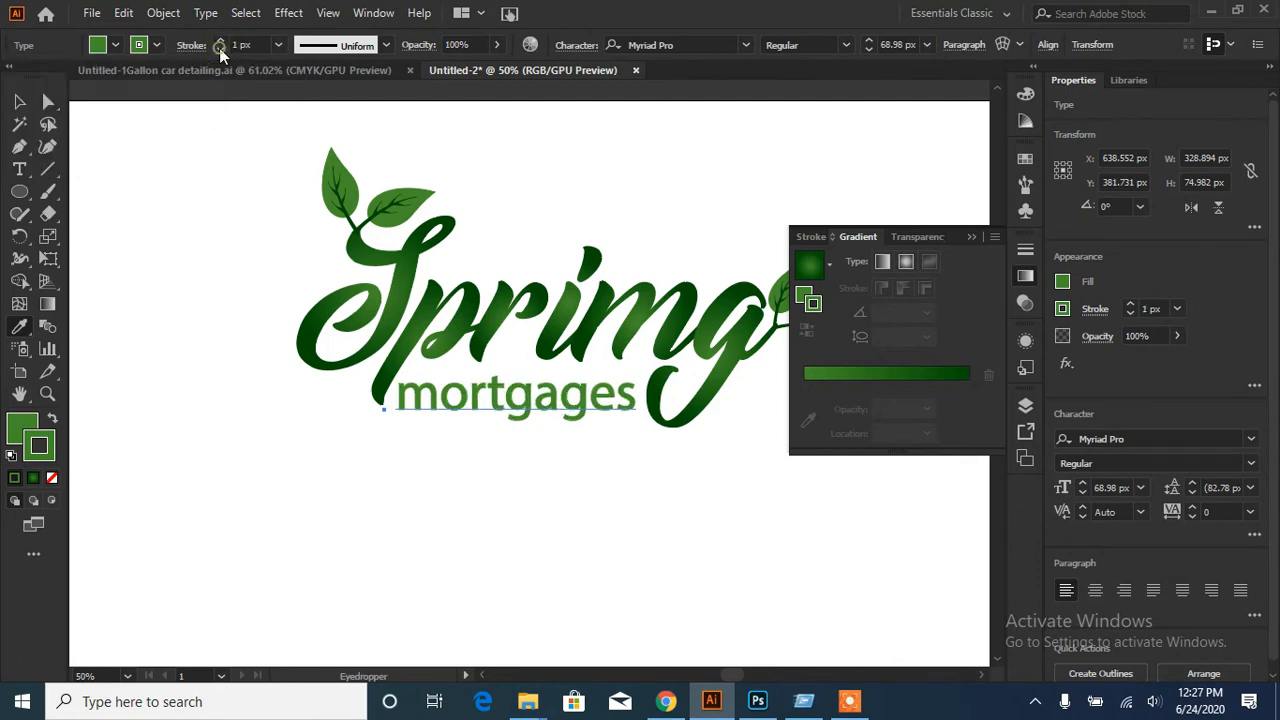
key(v)
click(193, 357)
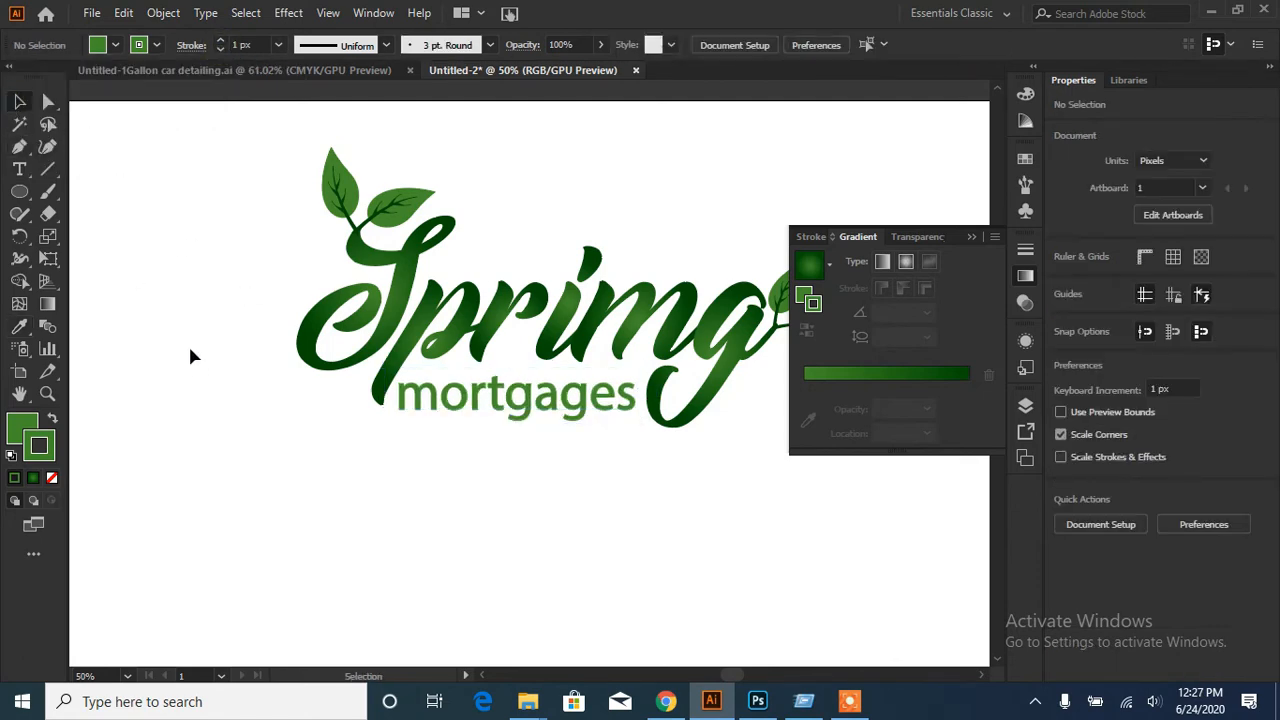
- Close the gradient settings and move the whole logo down and slightly left on the artboard
click(975, 238)
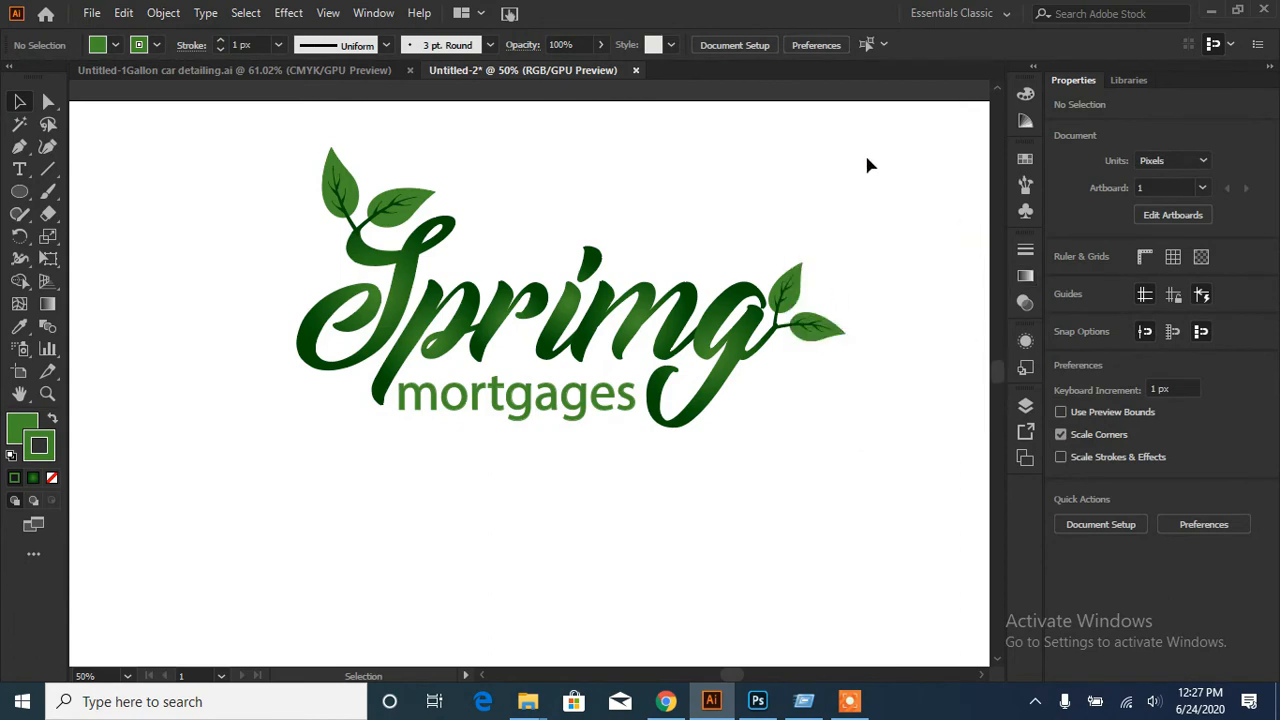
key(ctrl+a)
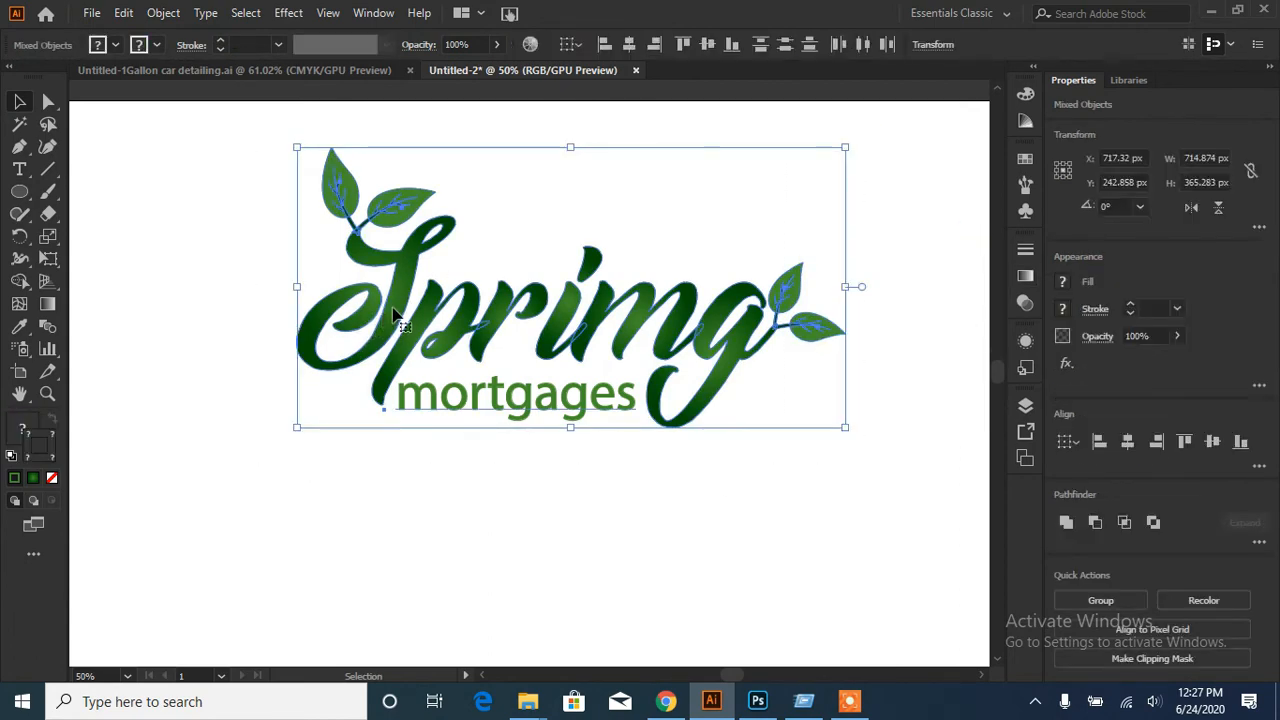
drag(395, 318, 376, 380)
click(531, 568)
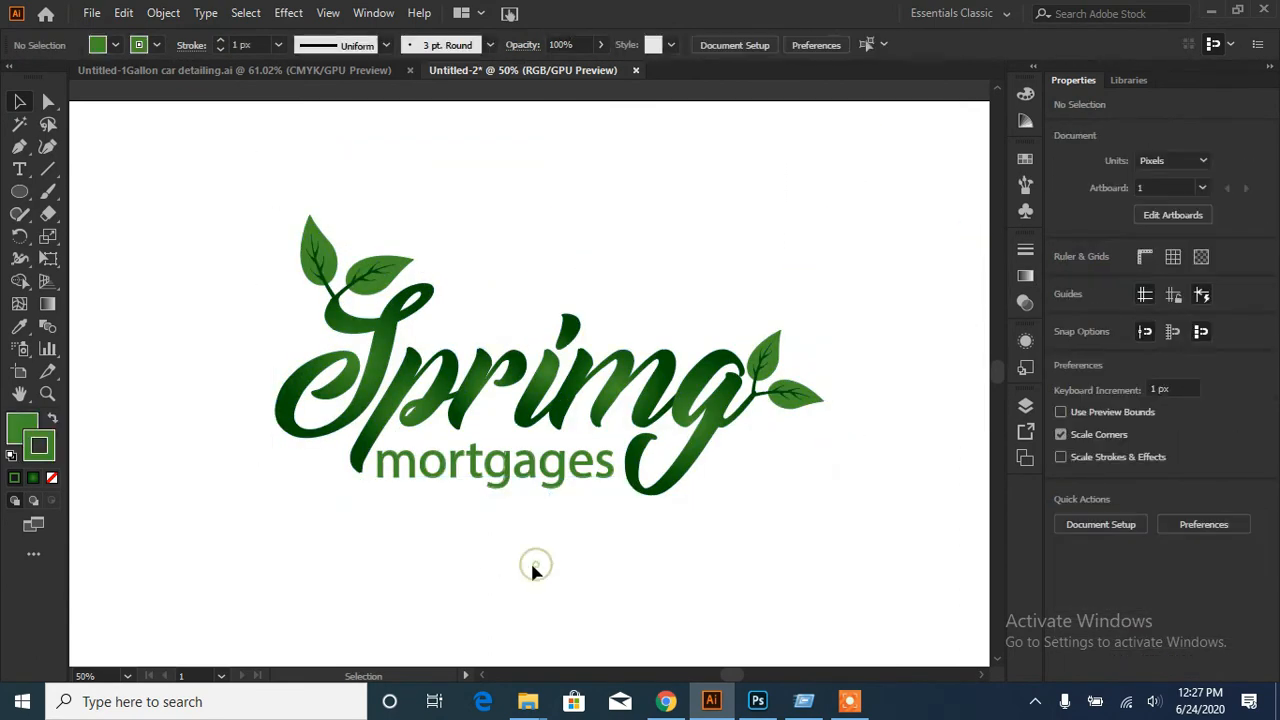
click(849, 701)
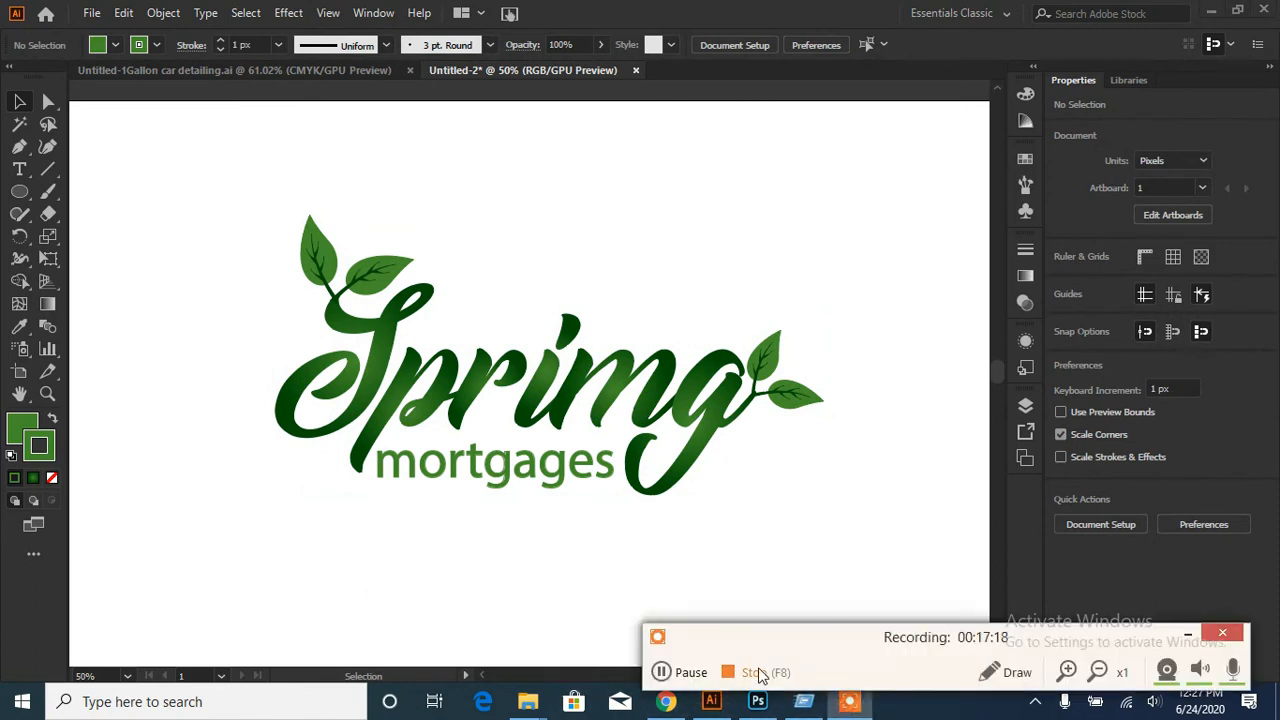
click(690, 672)
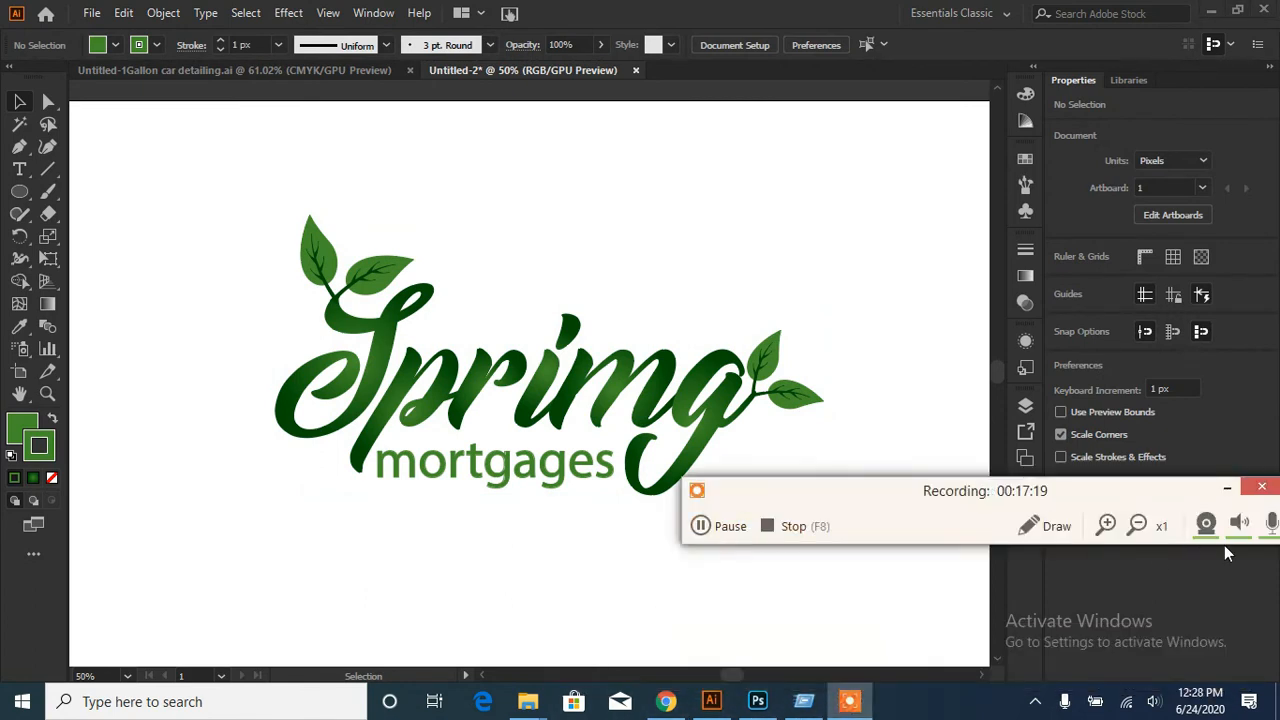
click(1223, 490)
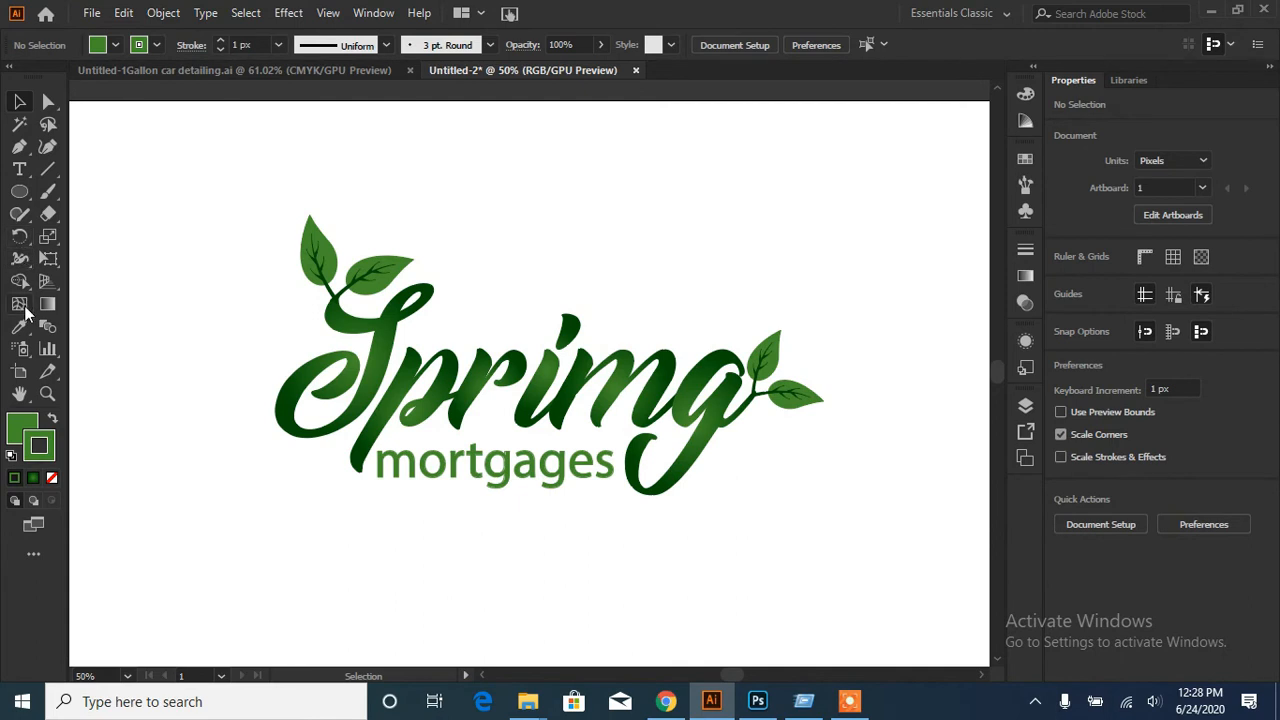
- Draw a green rectangle over the artboard and extend it to the left edge, making it 1280 by 801 px
drag(19, 191, 84, 193)
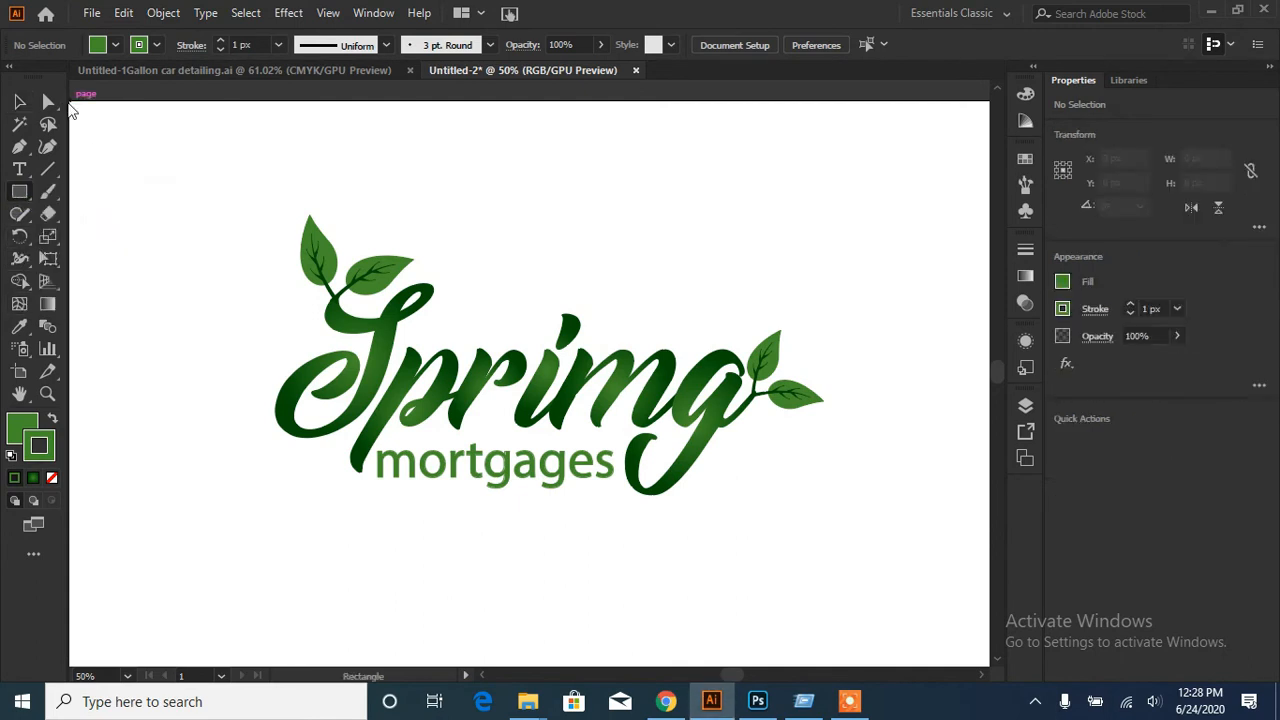
drag(72, 101, 938, 404)
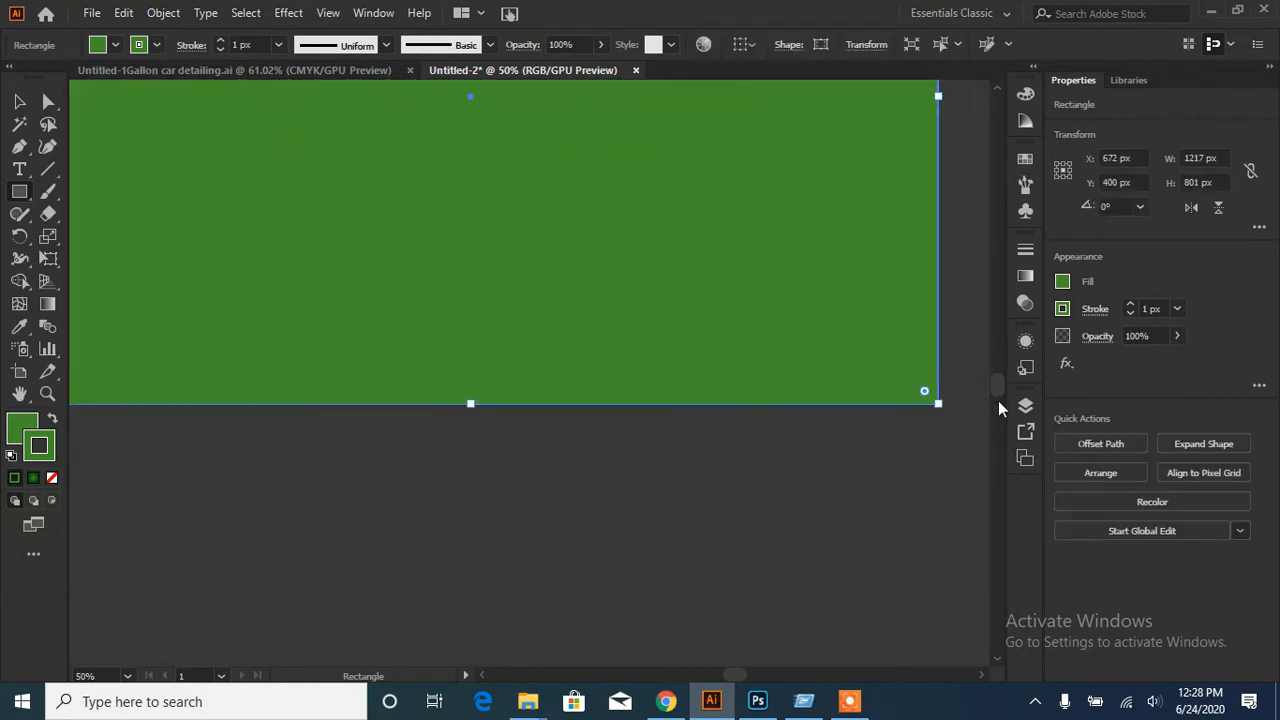
scroll(992, 377, up, 6)
key(ctrl+0)
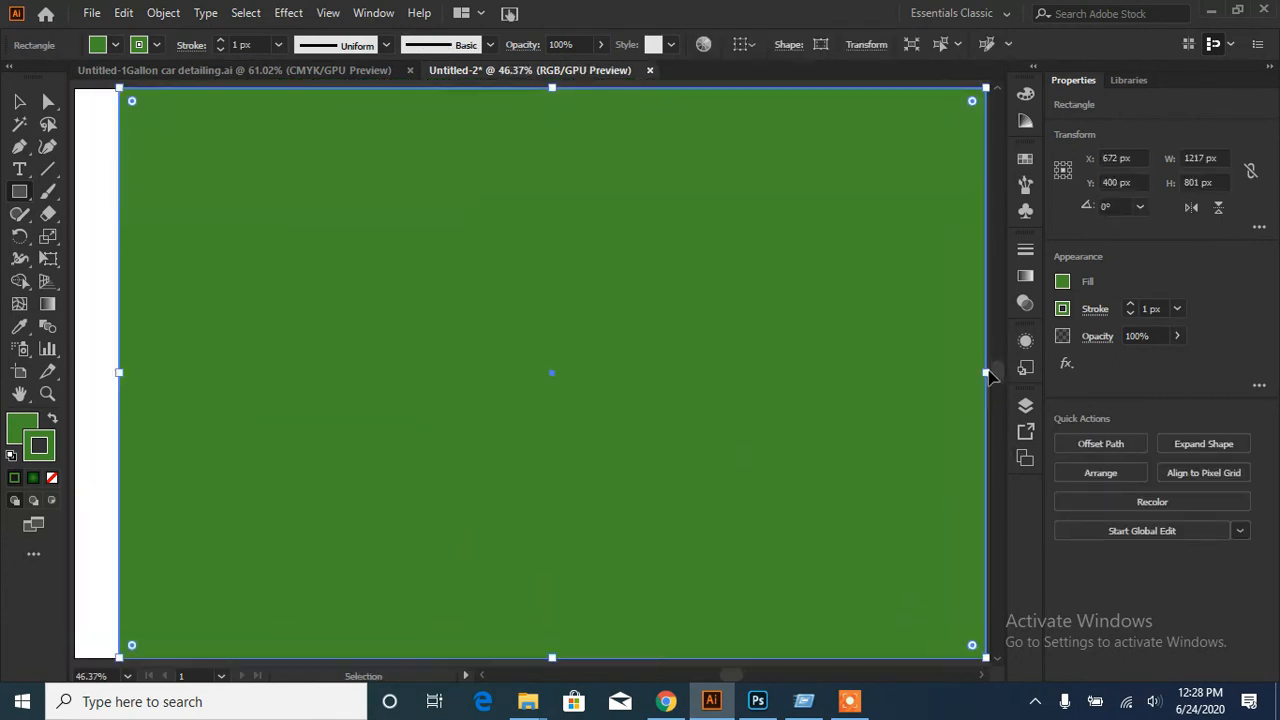
drag(988, 372, 134, 373)
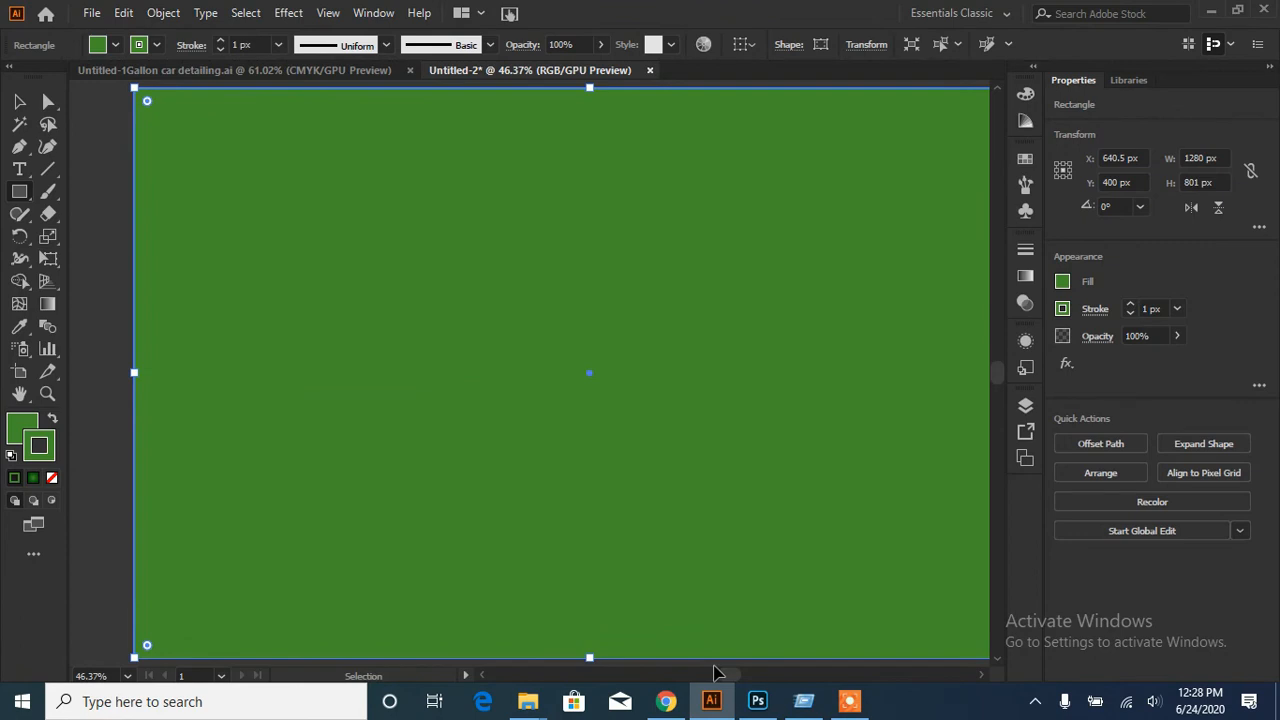
key(ctrl+minus)
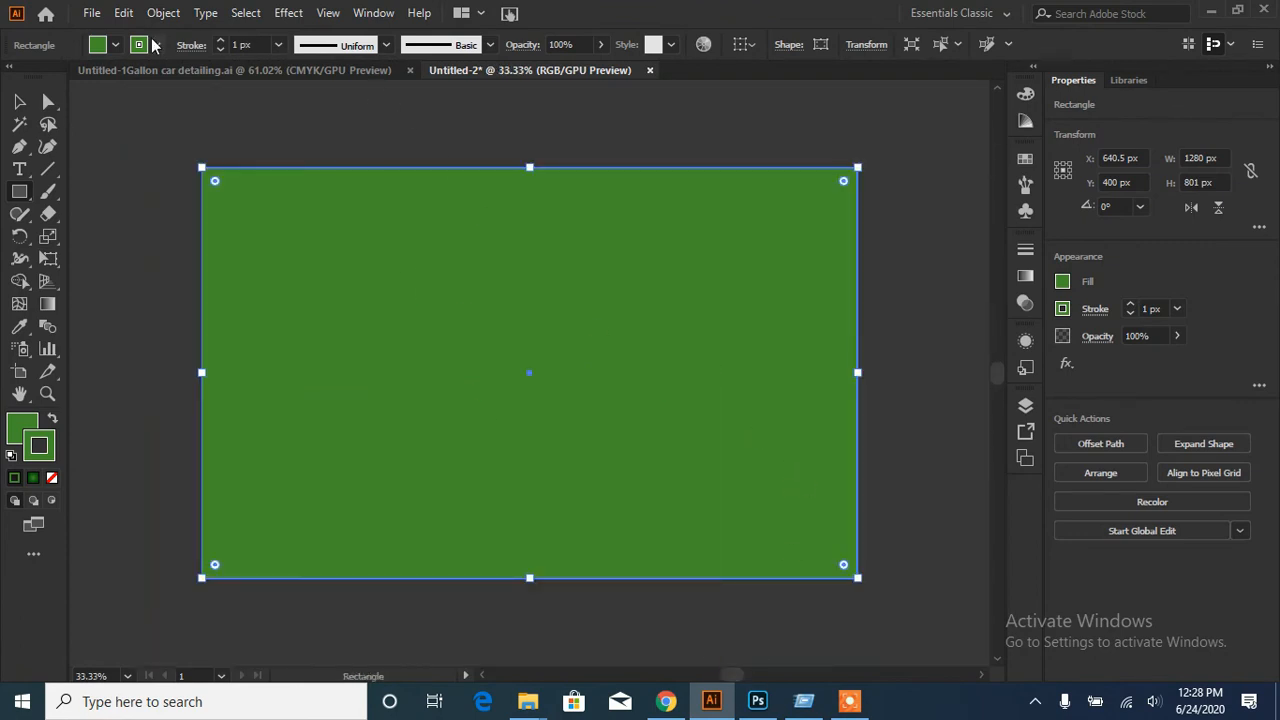
- Apply the artistic Film Grain effect to the background rectangle, adjusting its grain amount
click(288, 13)
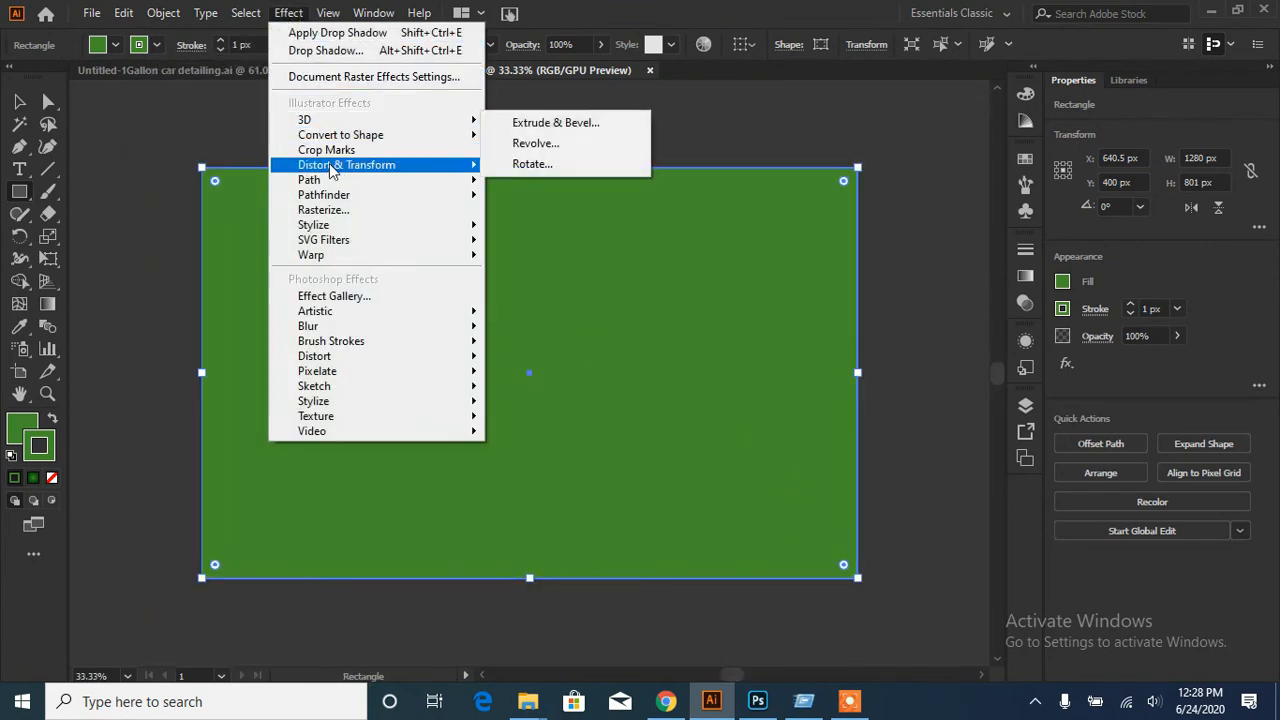
mouse_move(334, 310)
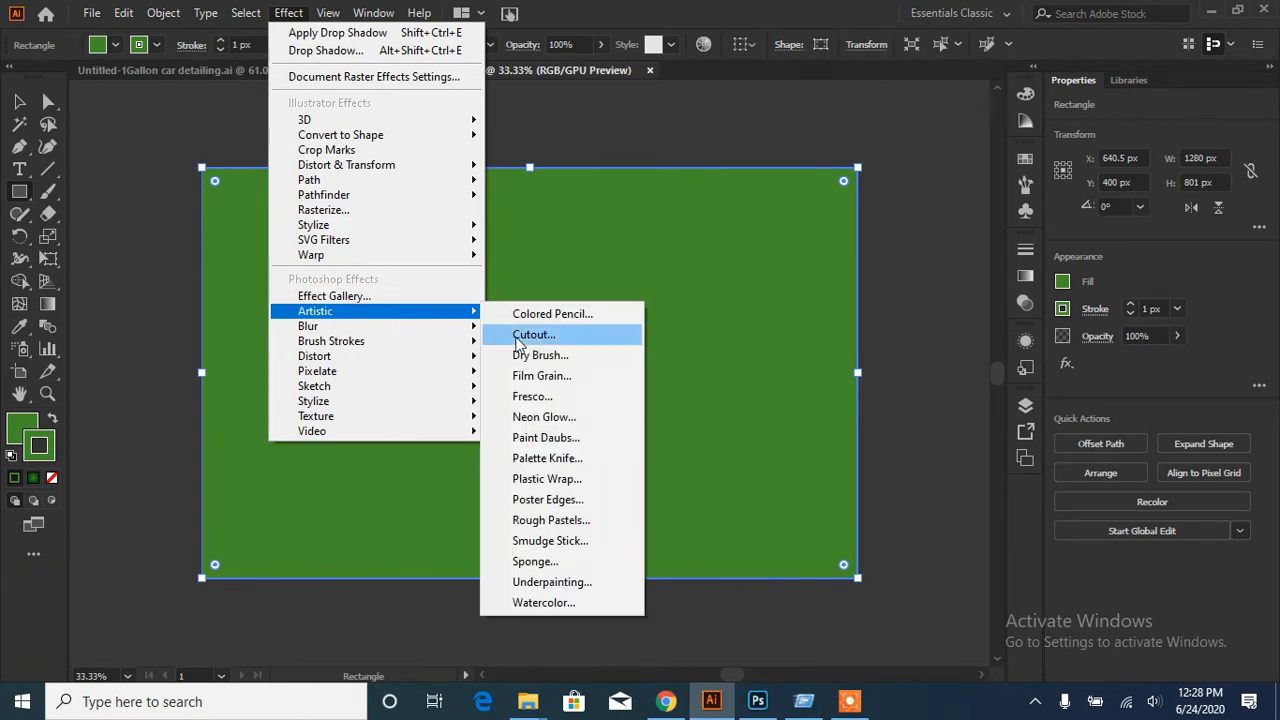
click(582, 322)
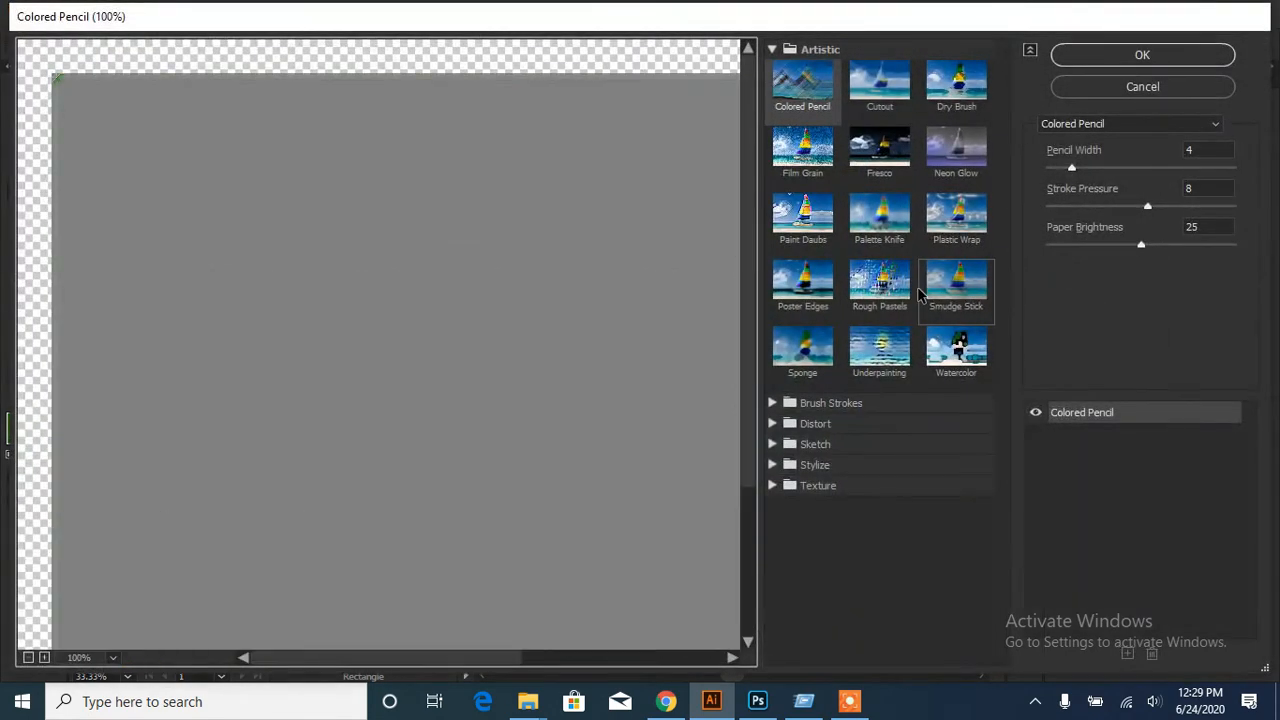
click(792, 160)
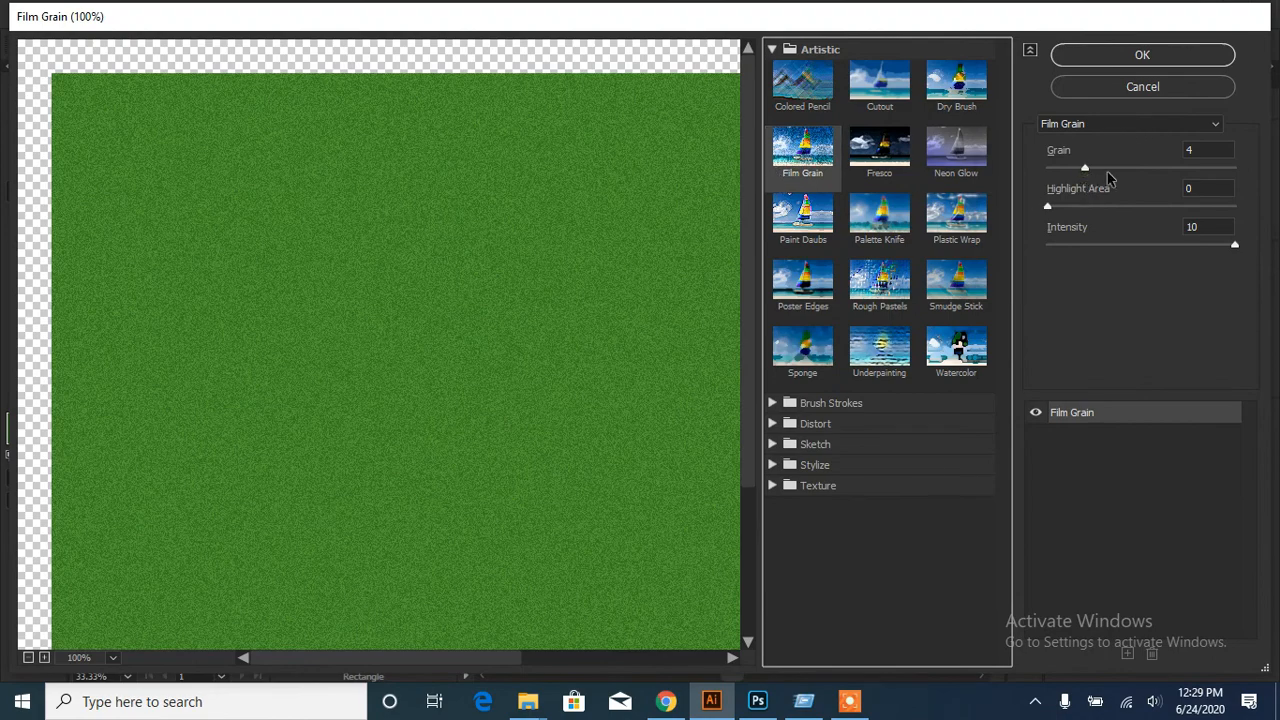
drag(1084, 168, 1102, 215)
click(1182, 55)
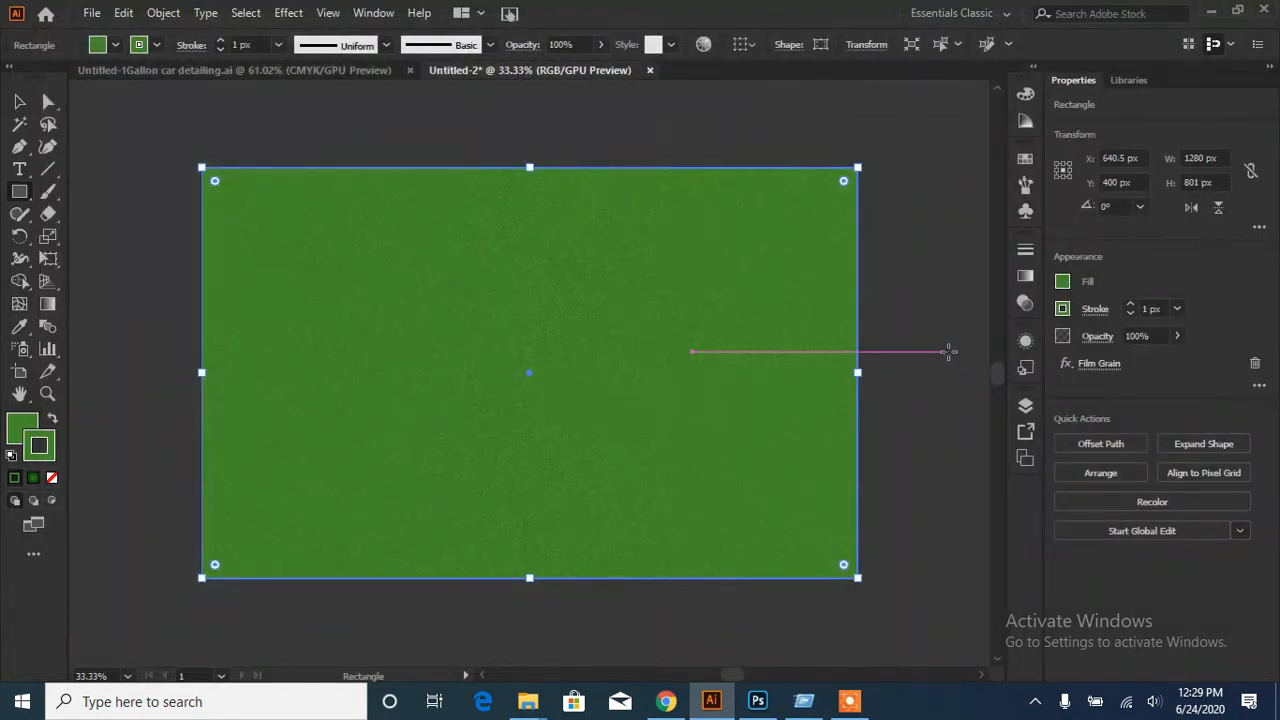
- Try a dark blue swatch as the background rectangle's fill
click(115, 45)
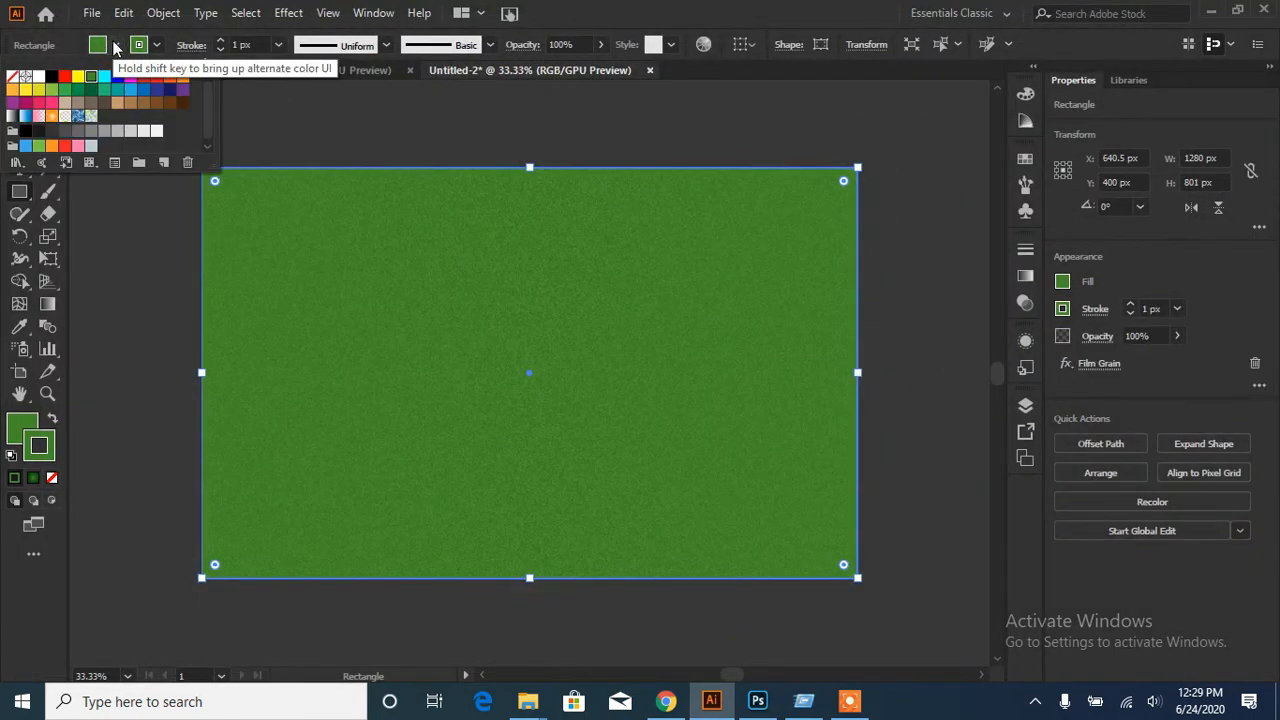
click(157, 90)
click(169, 90)
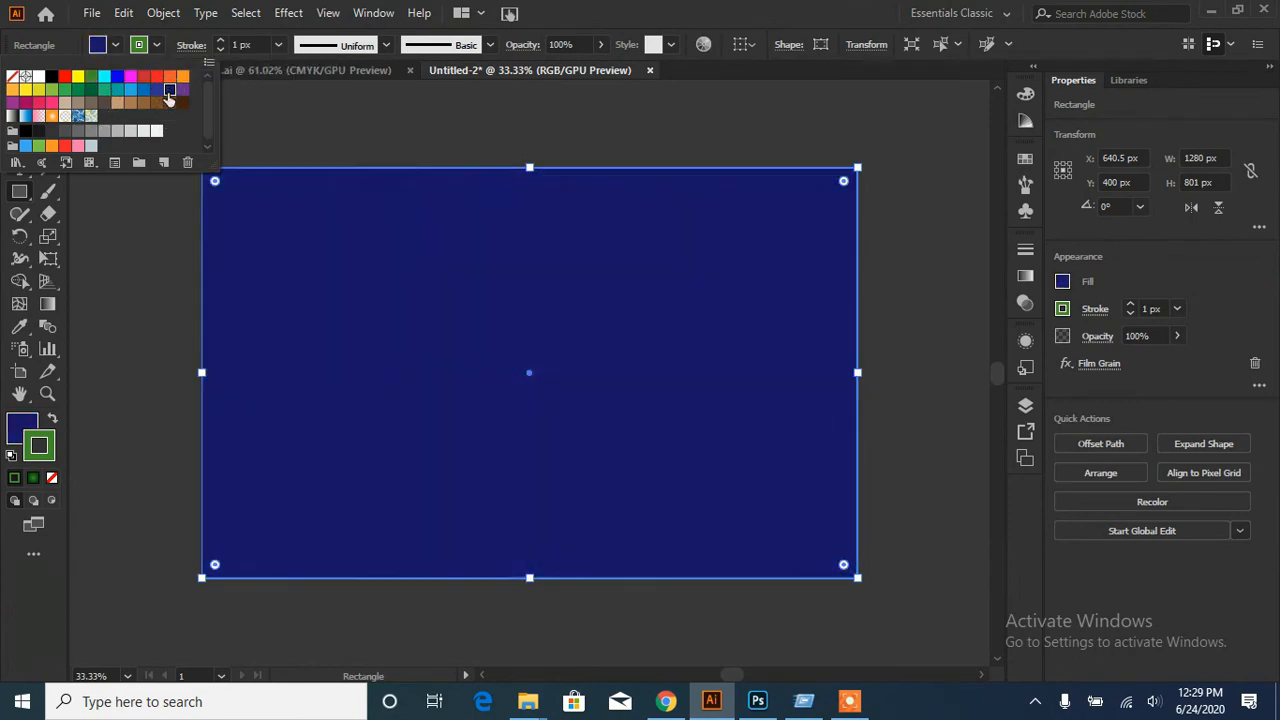
click(543, 315)
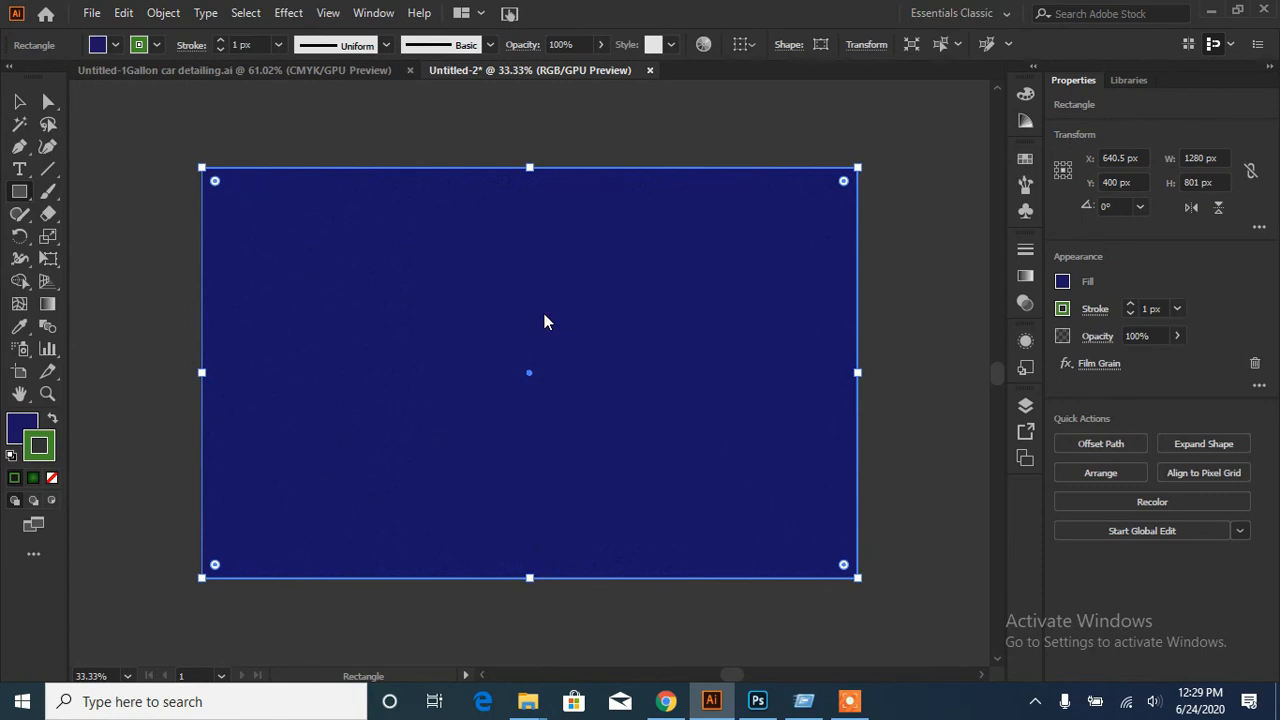
click(544, 320)
click(680, 380)
- Send the background rectangle to the back, behind the logo
right_click(674, 322)
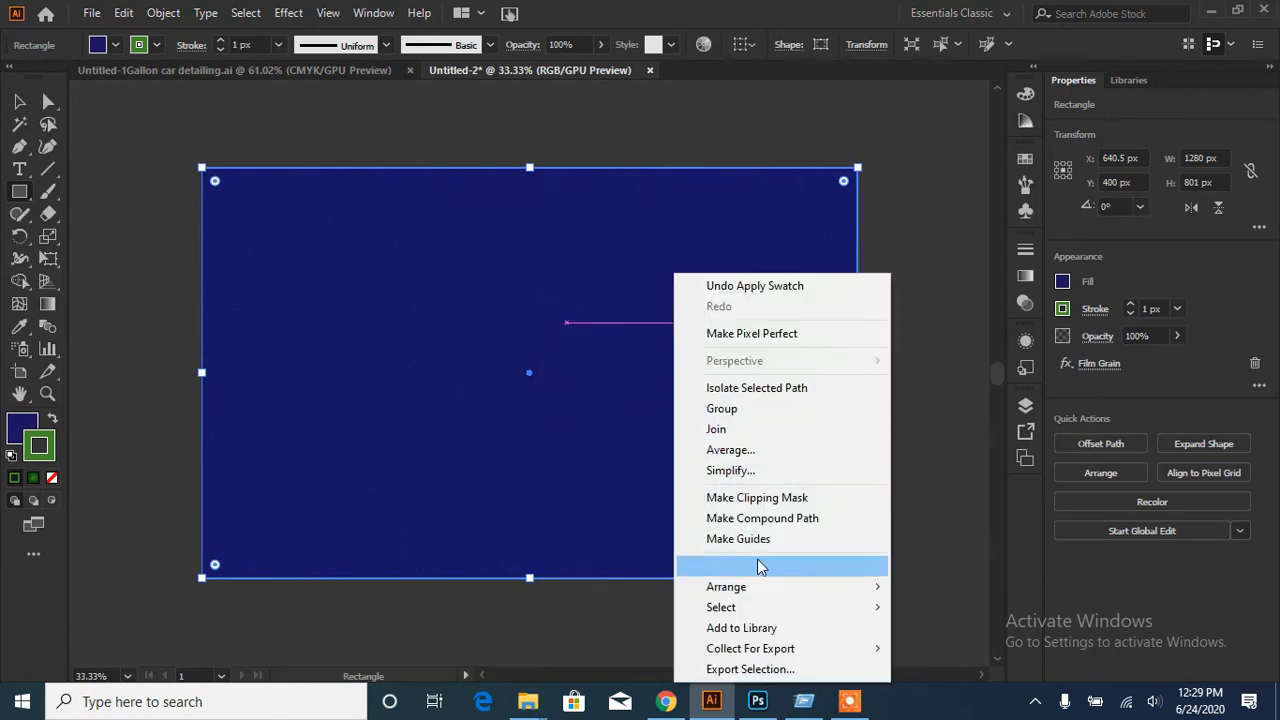
mouse_move(758, 587)
click(935, 651)
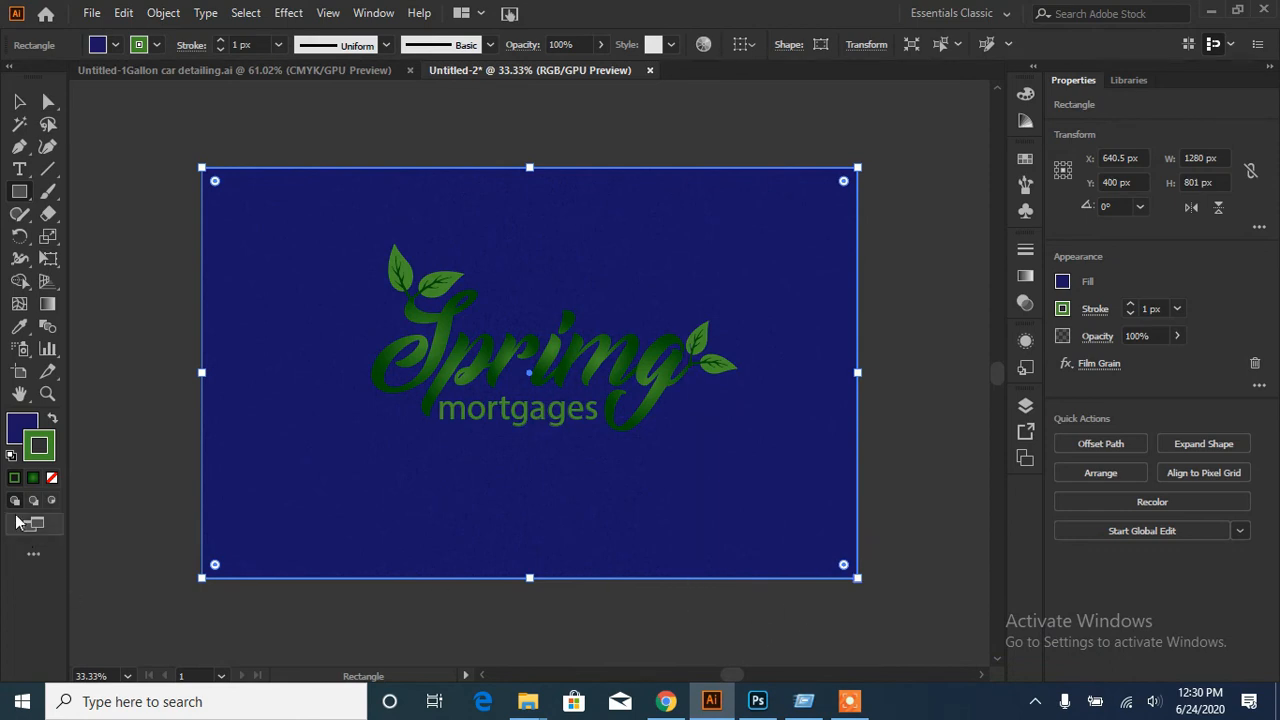
- Fill the background rectangle with the tan swatch R=198 G=156 B=109
click(117, 45)
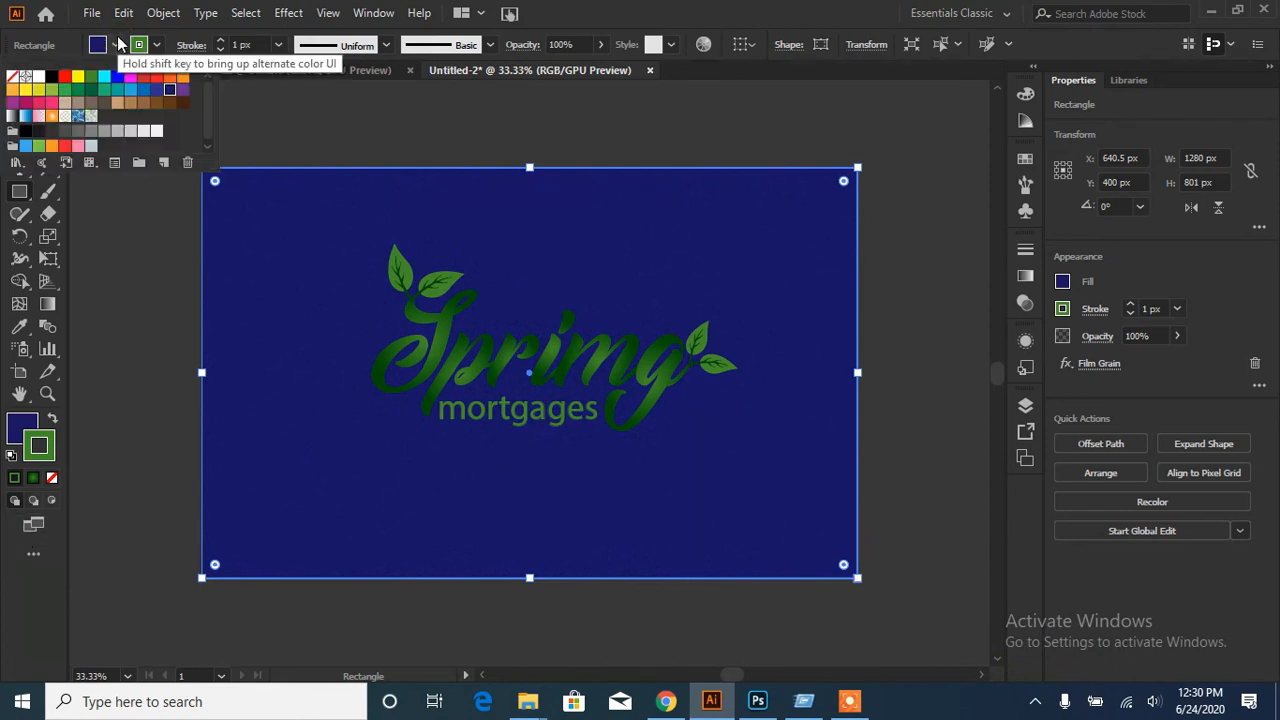
click(129, 104)
click(117, 104)
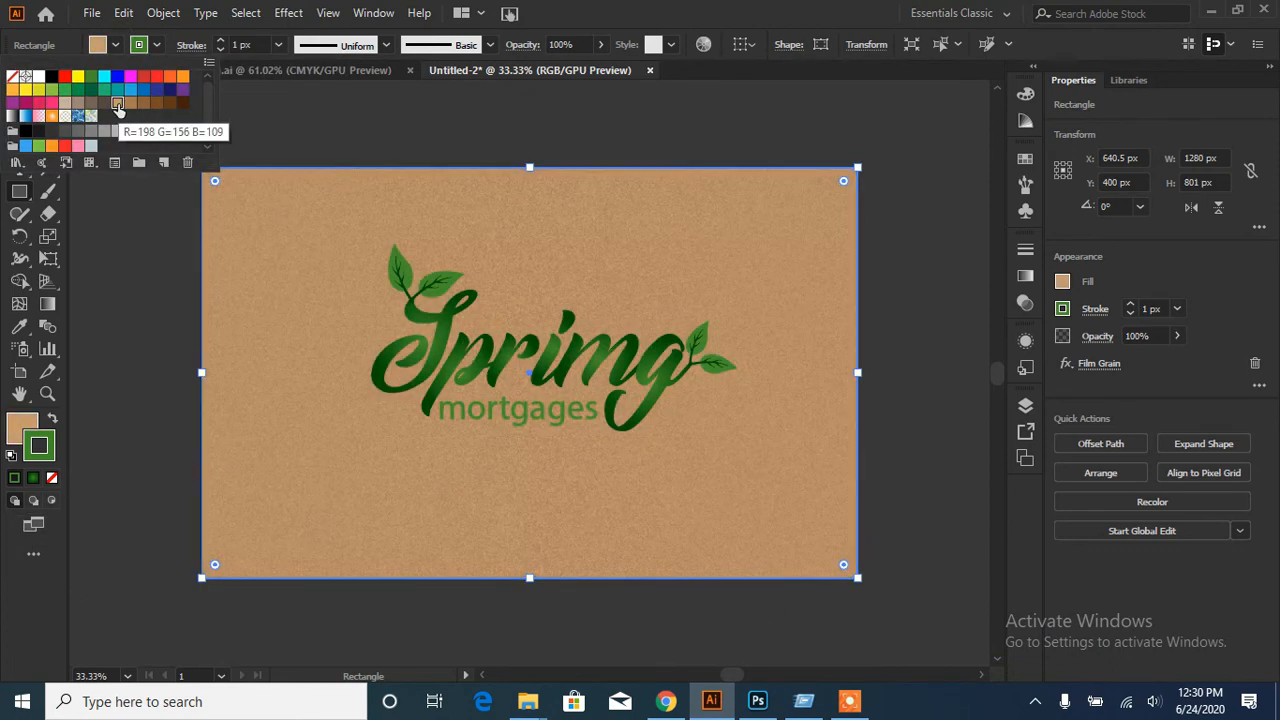
- Try the orange radial gradient, the pink gradient and the blue R=63 G=169 B=245 swatch as the background rectangle's fill
click(52, 117)
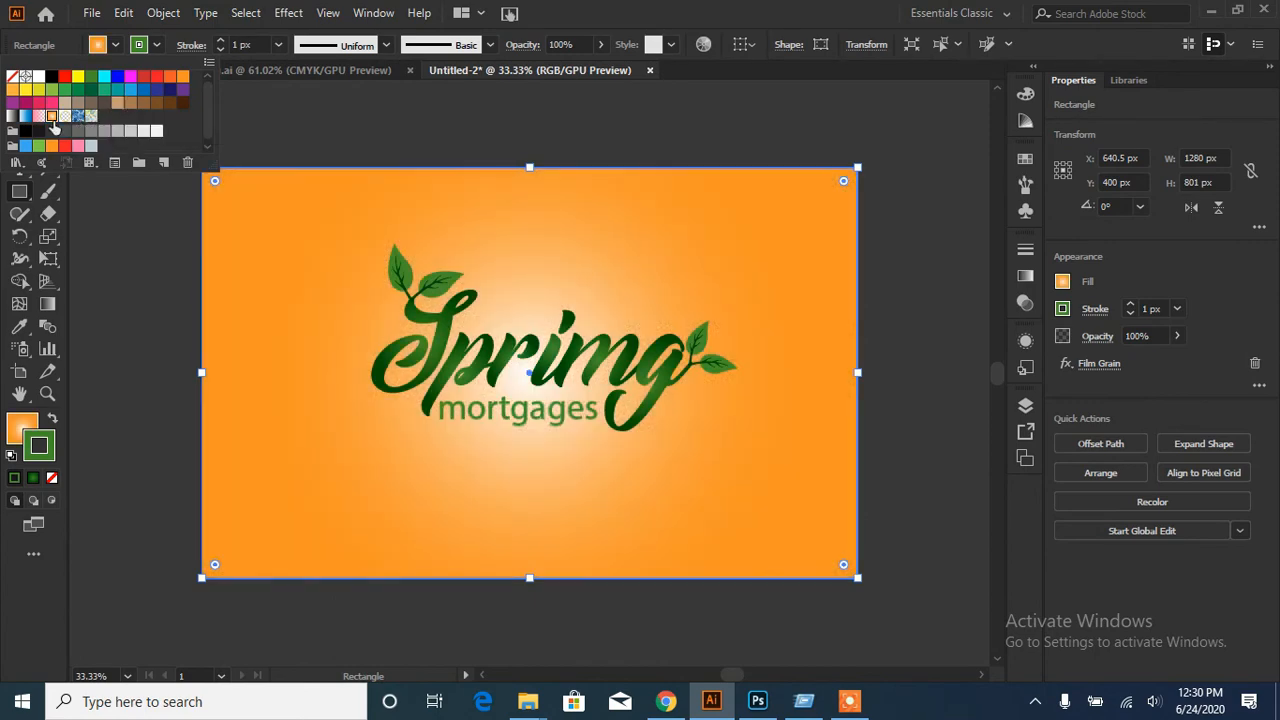
click(39, 117)
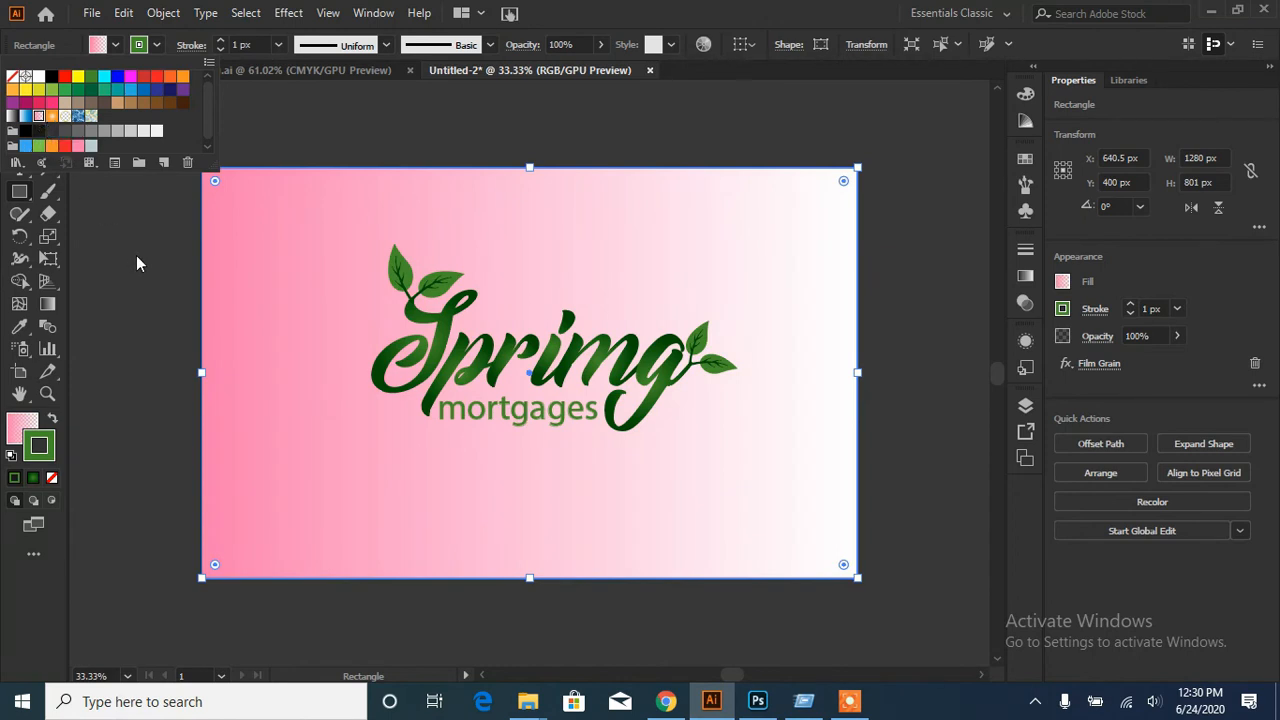
click(26, 146)
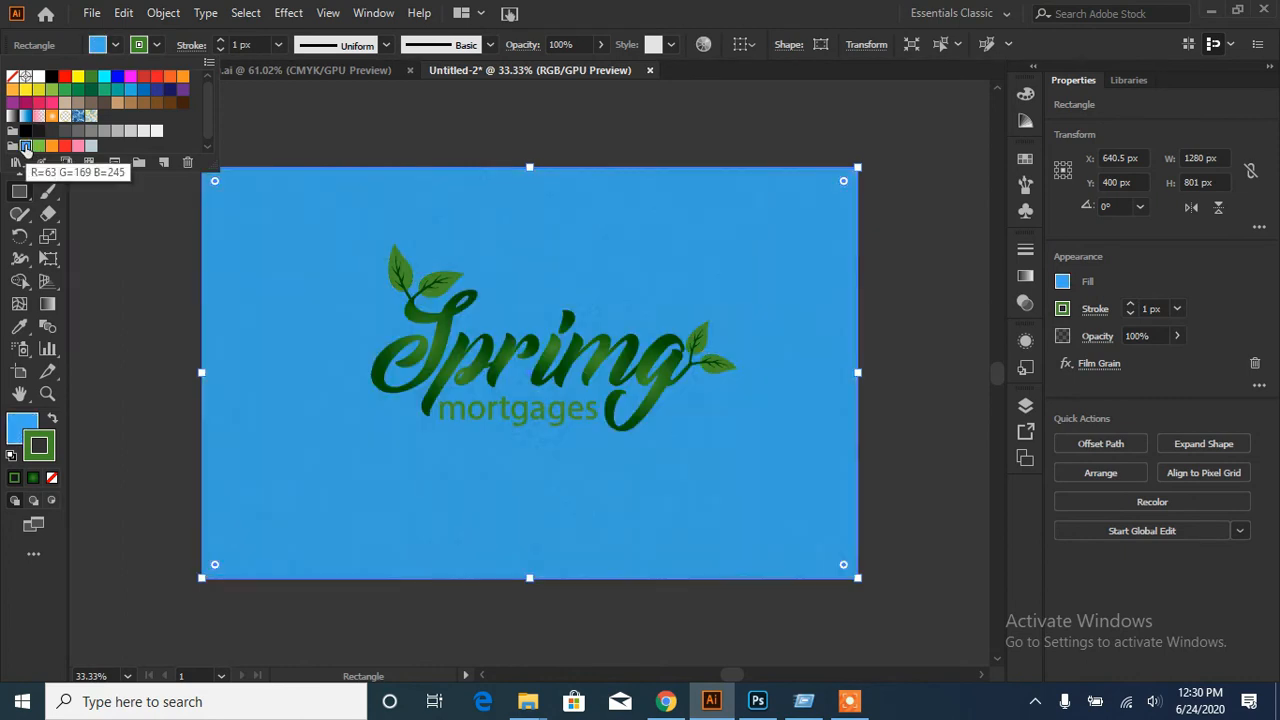
- Try several green and blue swatches as the background rectangle's fill behind the logo
click(104, 90)
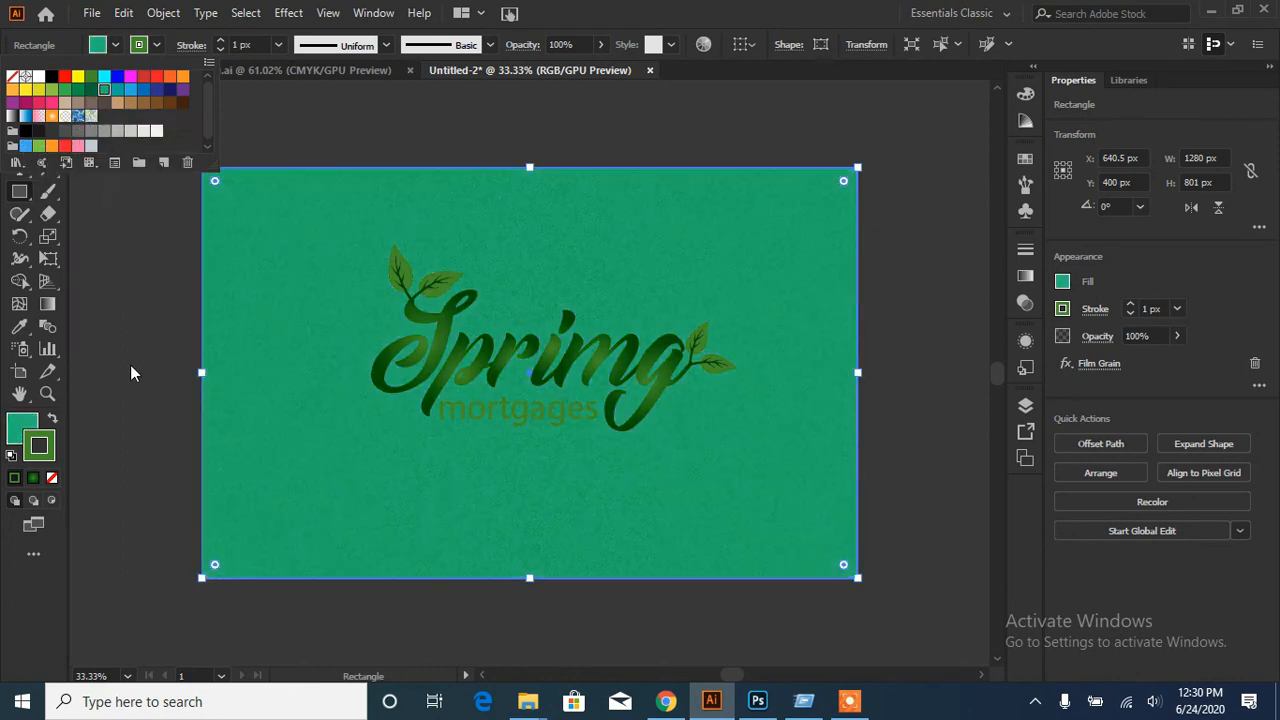
click(130, 90)
click(104, 90)
click(78, 91)
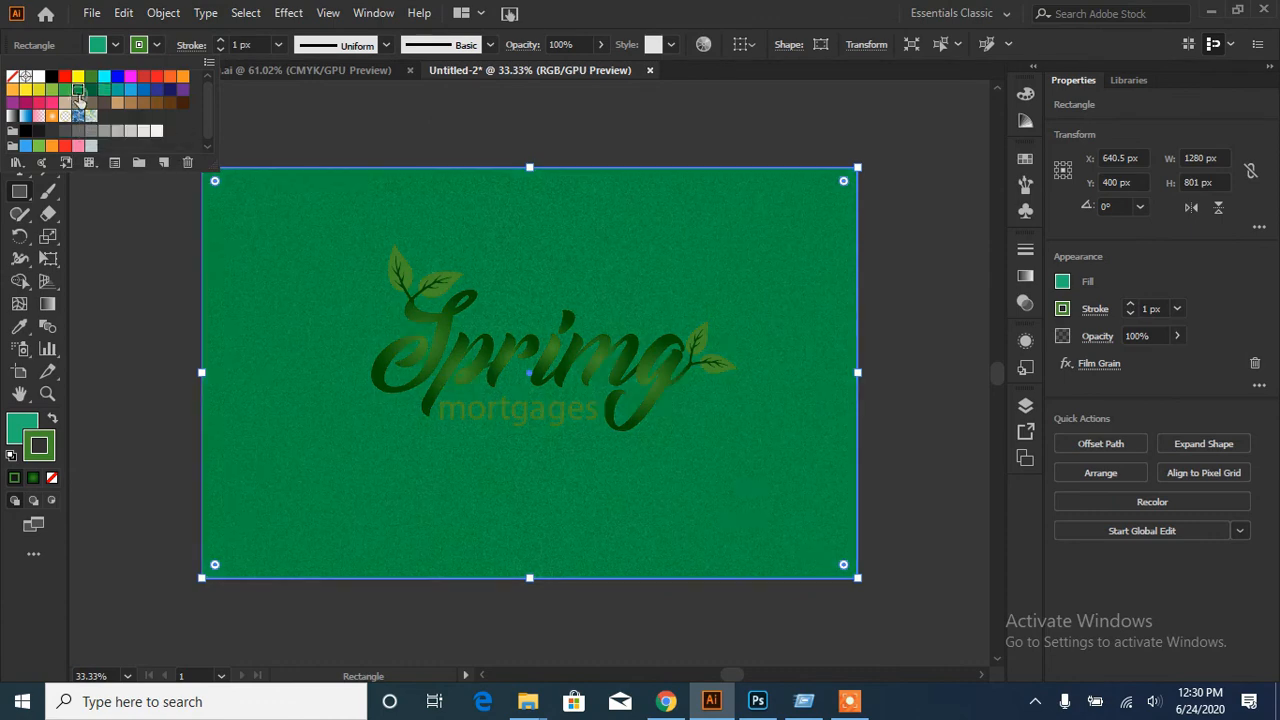
click(65, 91)
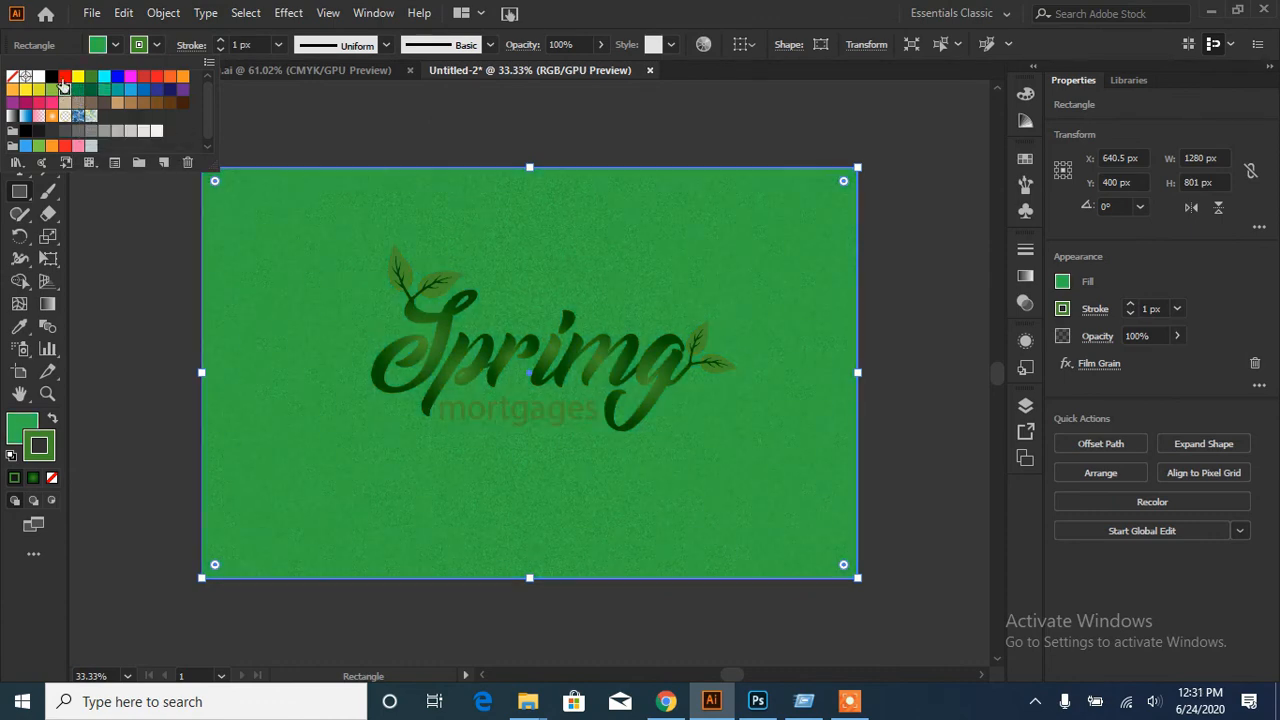
- Try RGB Red, two other reds including R=237 G=28 B=36, black and tan as the background rectangle's fill
click(64, 77)
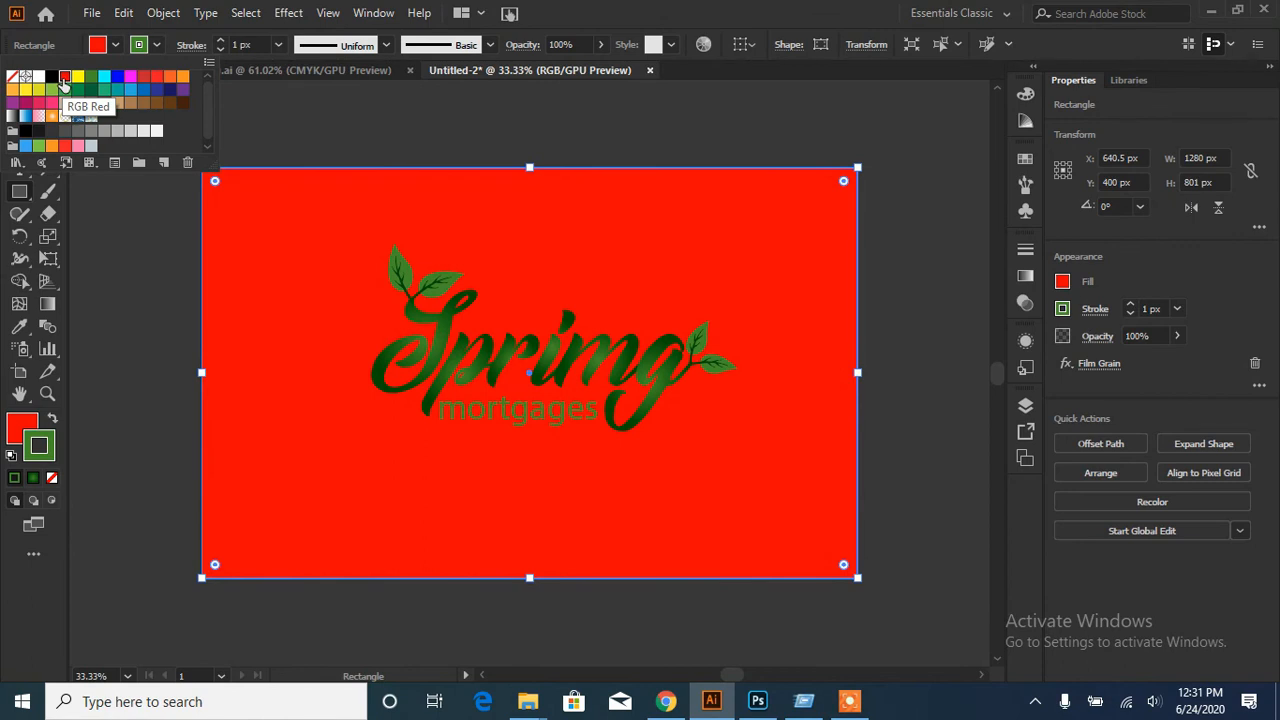
click(143, 78)
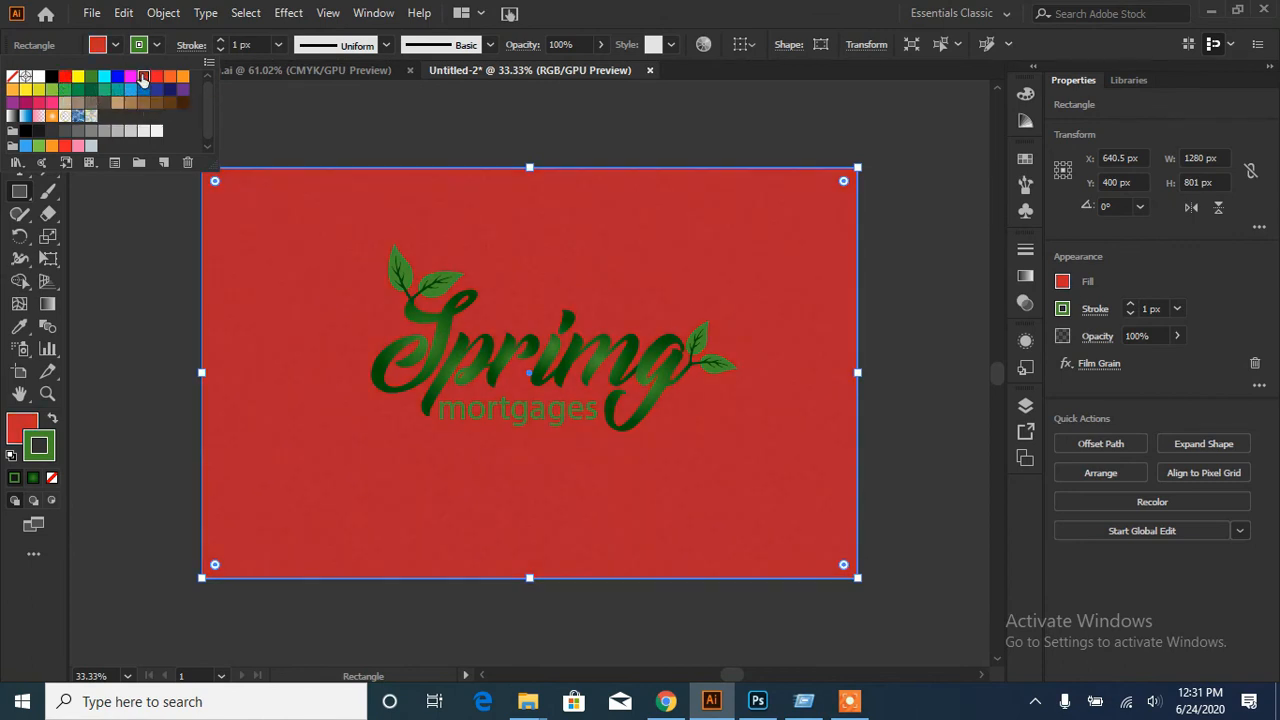
click(156, 80)
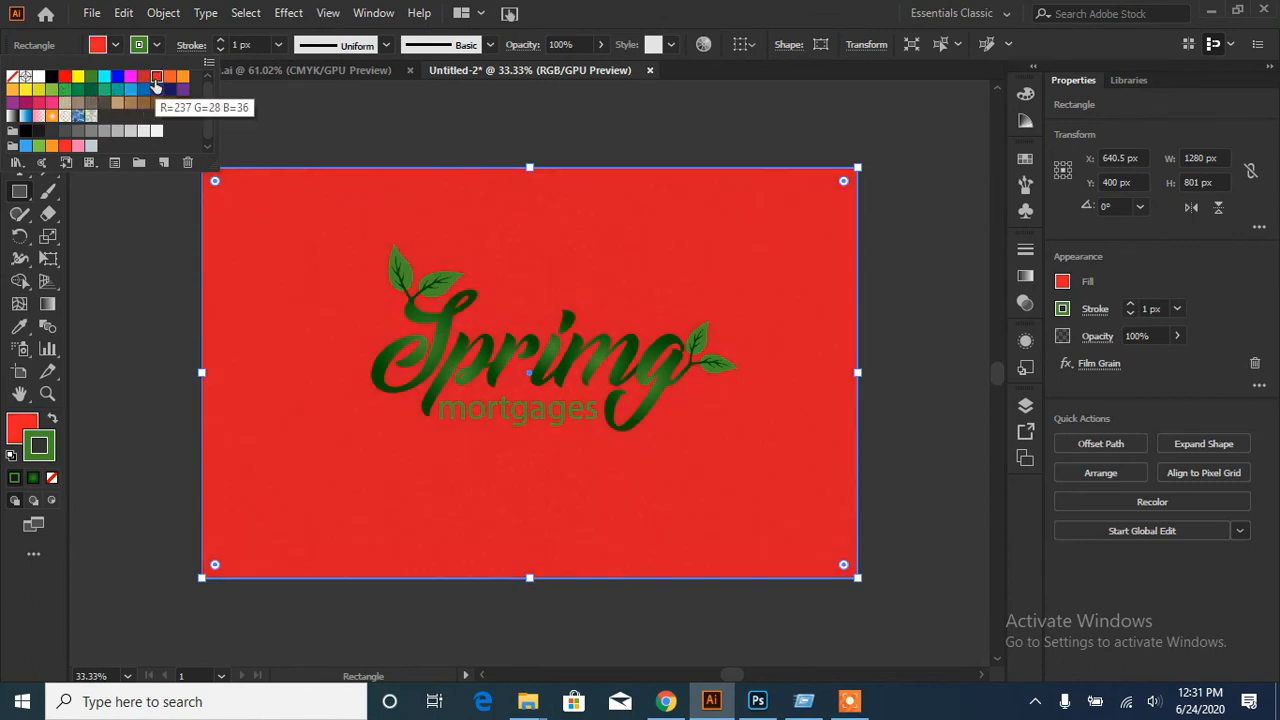
click(49, 79)
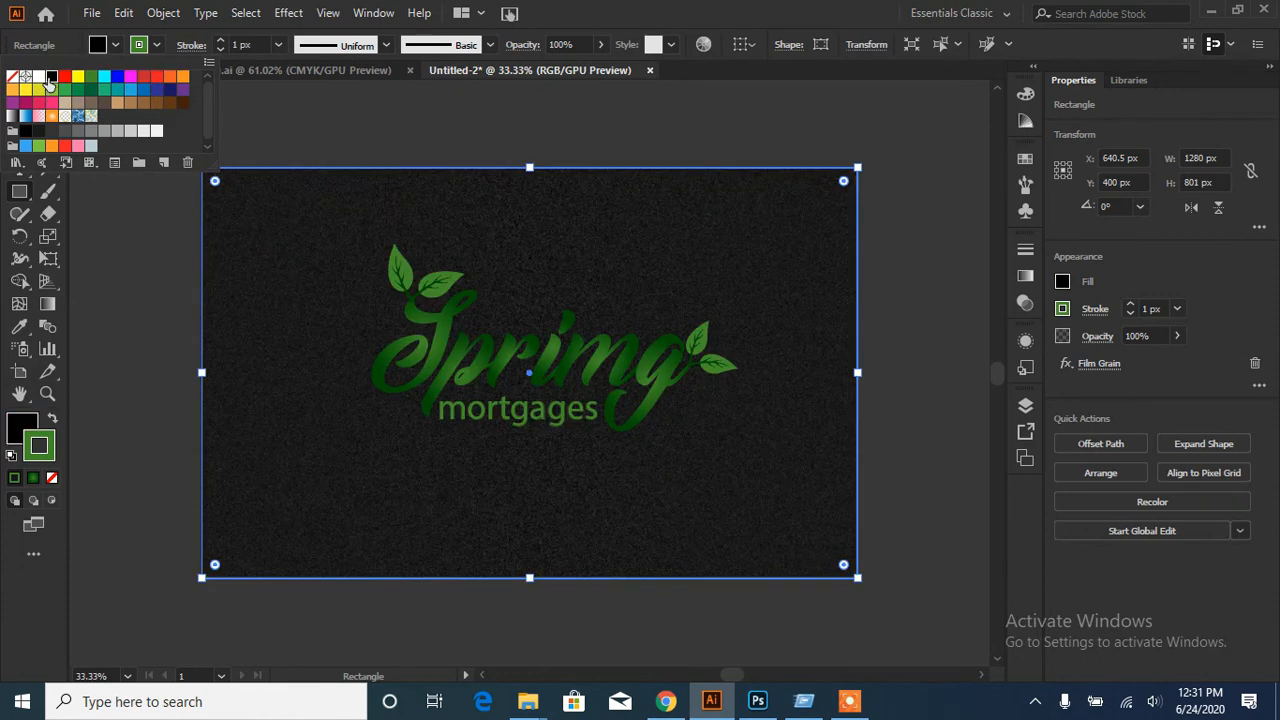
click(117, 104)
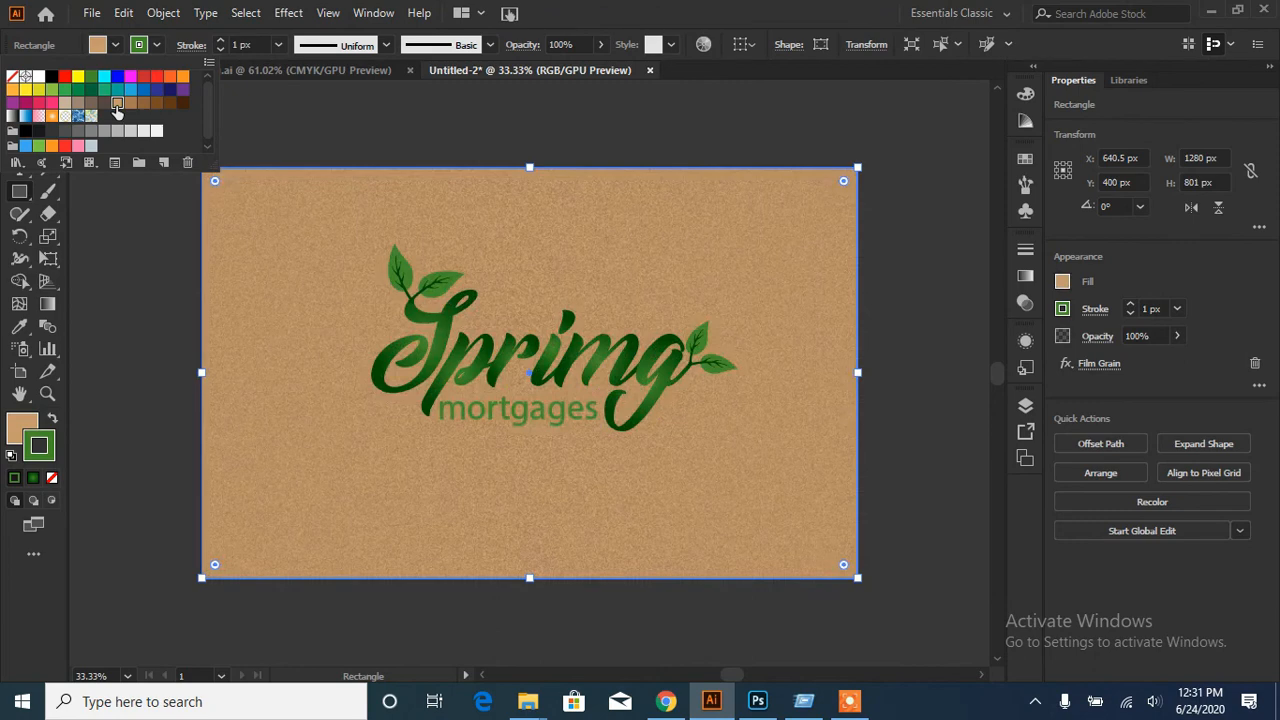
- Fill the background rectangle with the dark brown swatch and lock it in the layer list
click(169, 104)
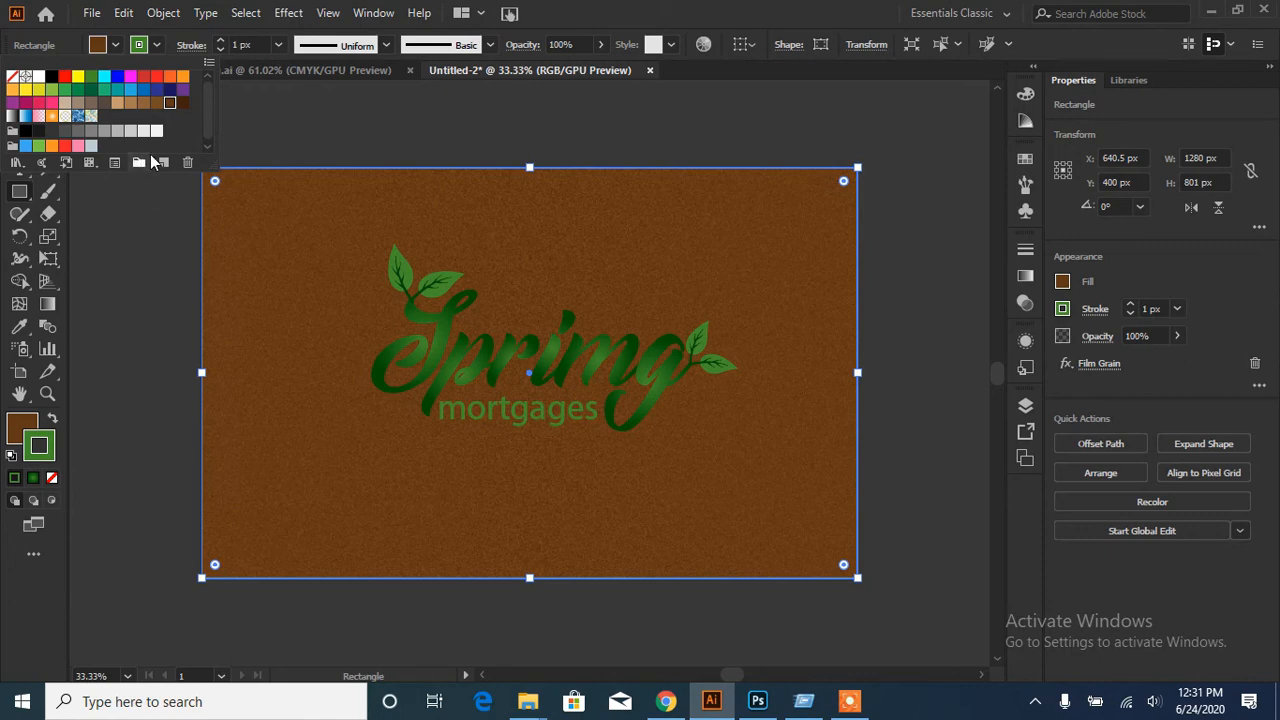
click(313, 371)
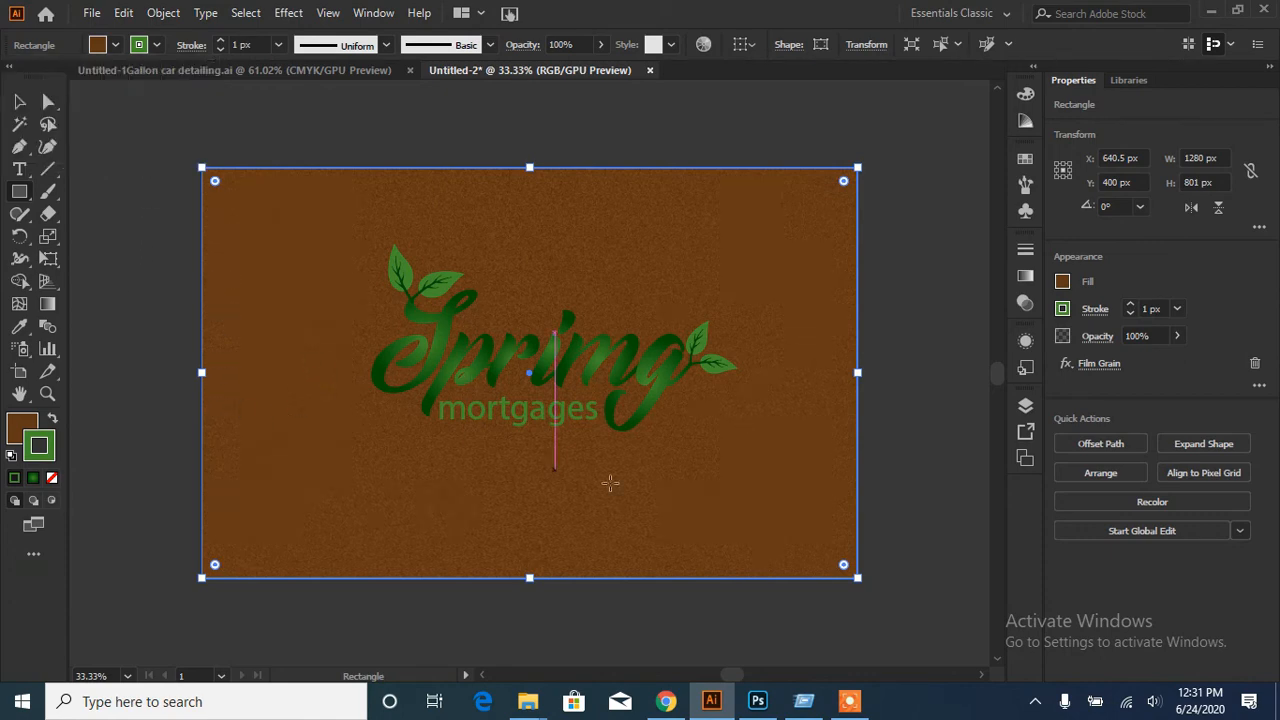
click(1025, 405)
click(838, 416)
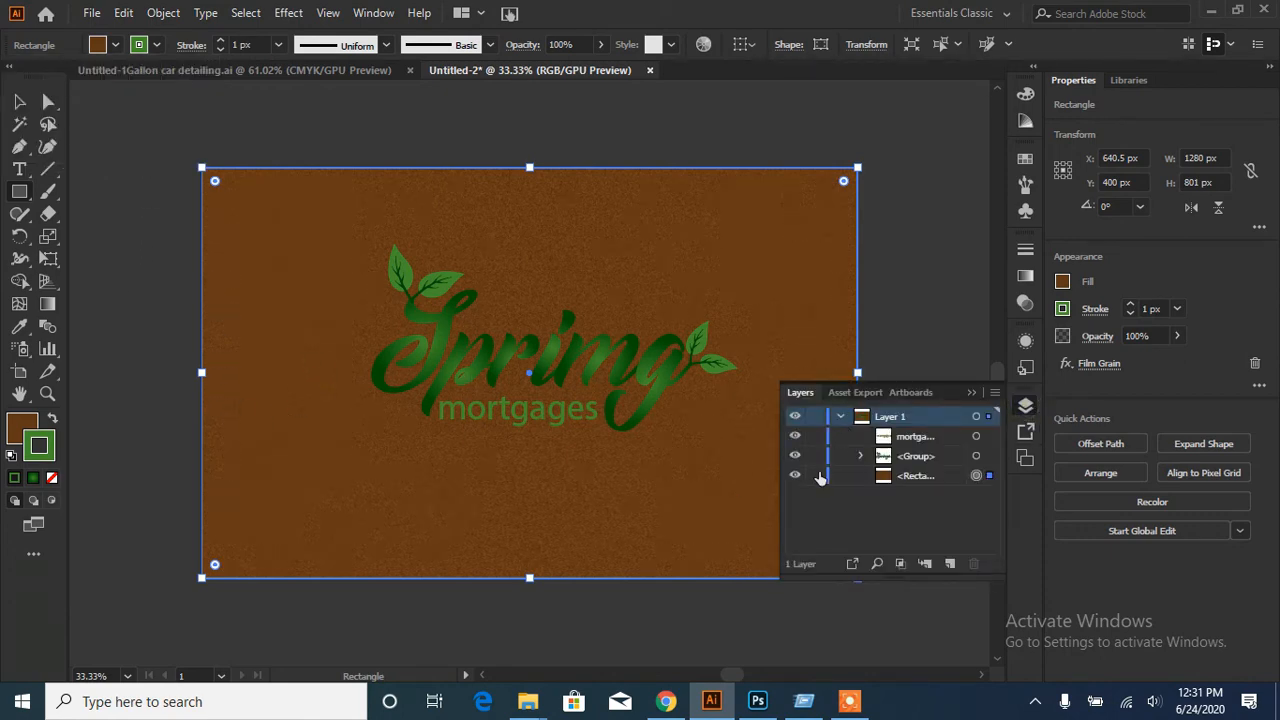
click(815, 475)
- Expand the "mortgages" text into shapes using the default Expand options
click(20, 102)
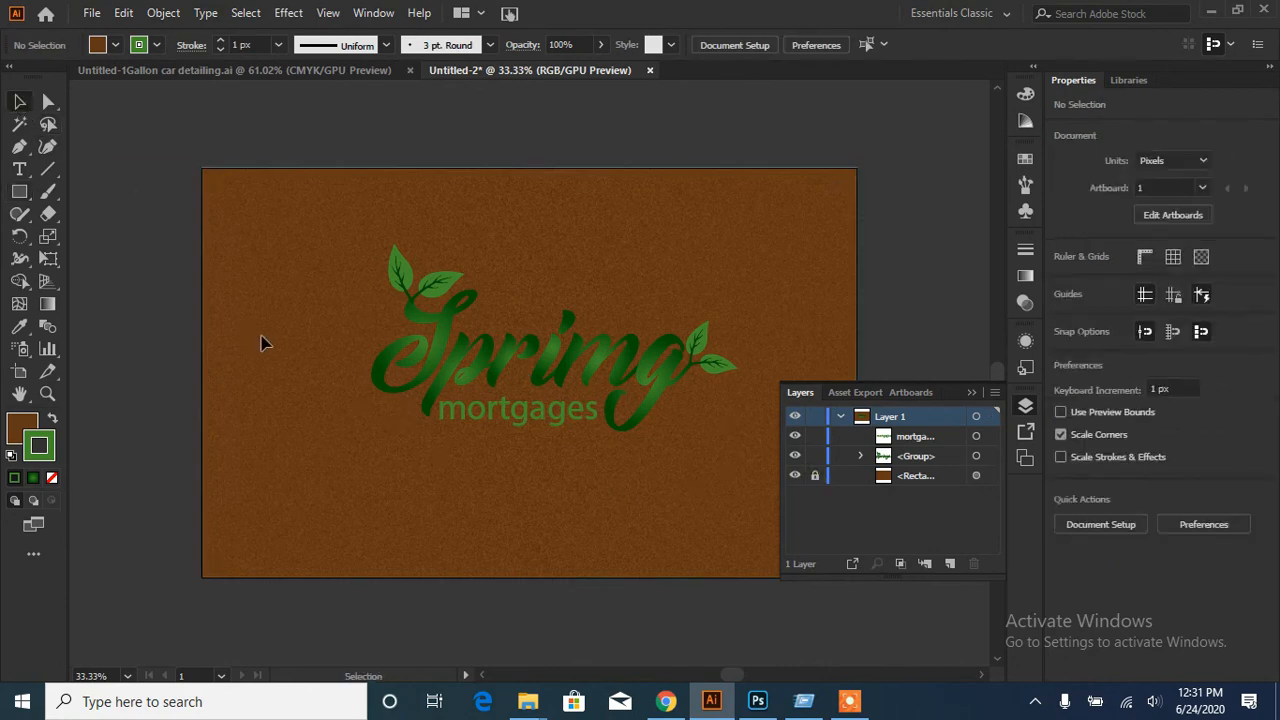
click(433, 378)
click(532, 418)
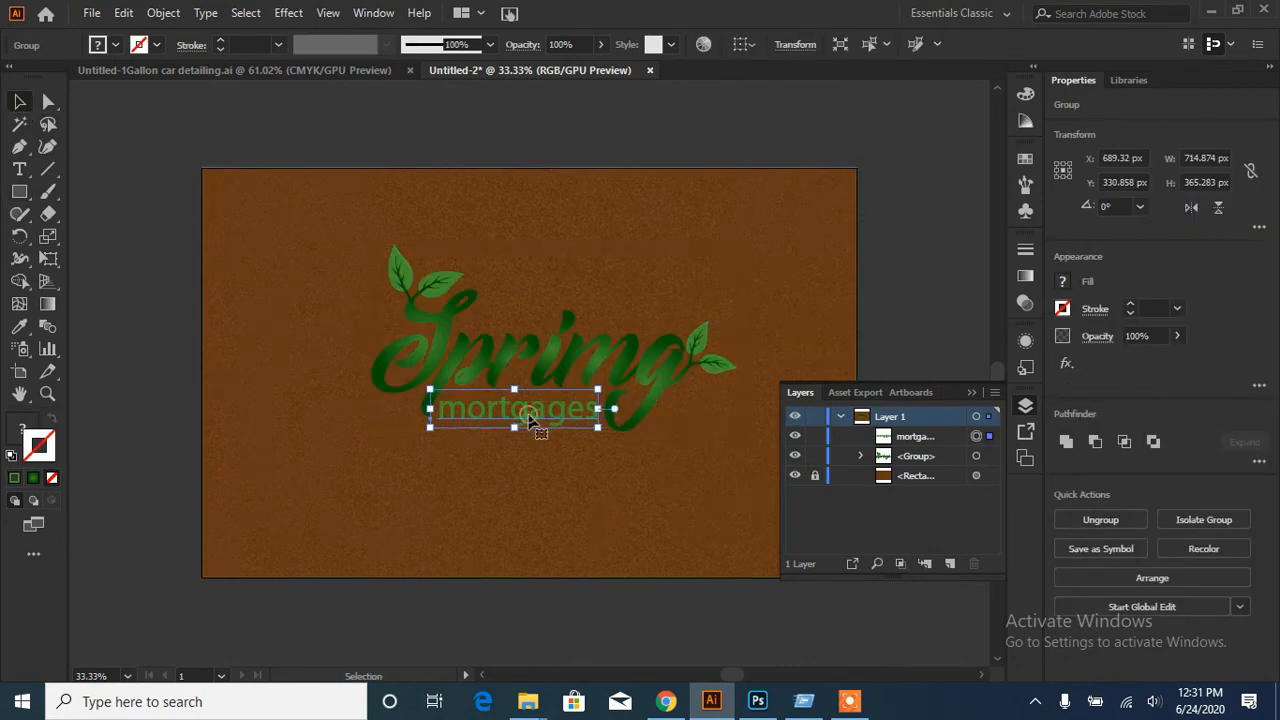
right_click(528, 414)
click(163, 13)
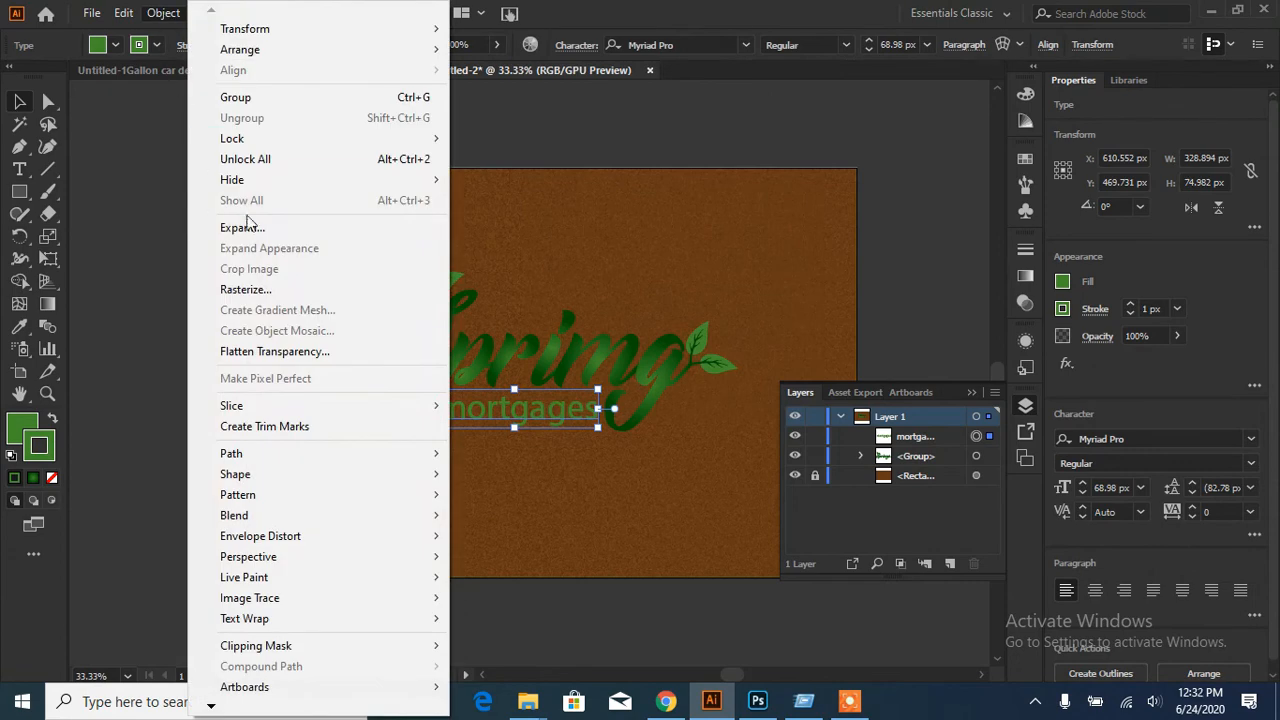
click(254, 228)
click(621, 457)
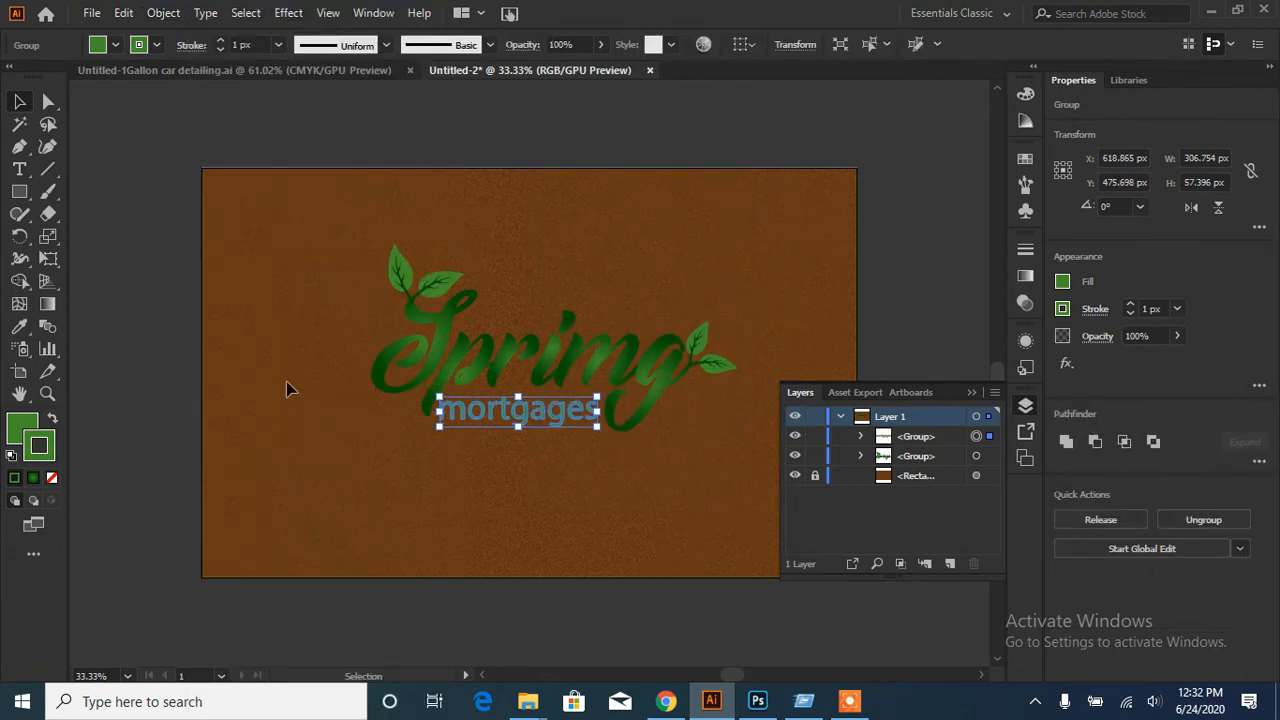
- Expand the fill of the script lettering and leaves group, specifying 255 objects for gradients, and deselect it
click(286, 386)
click(437, 385)
right_click(437, 386)
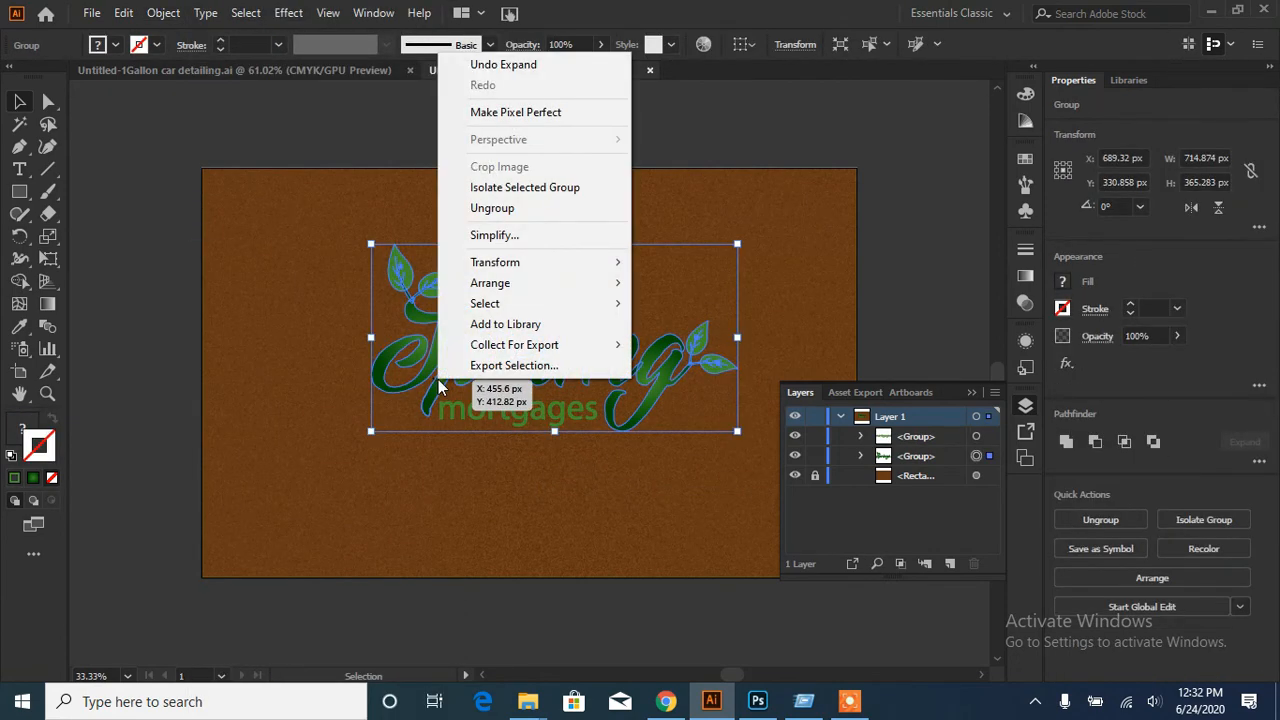
click(163, 13)
click(254, 226)
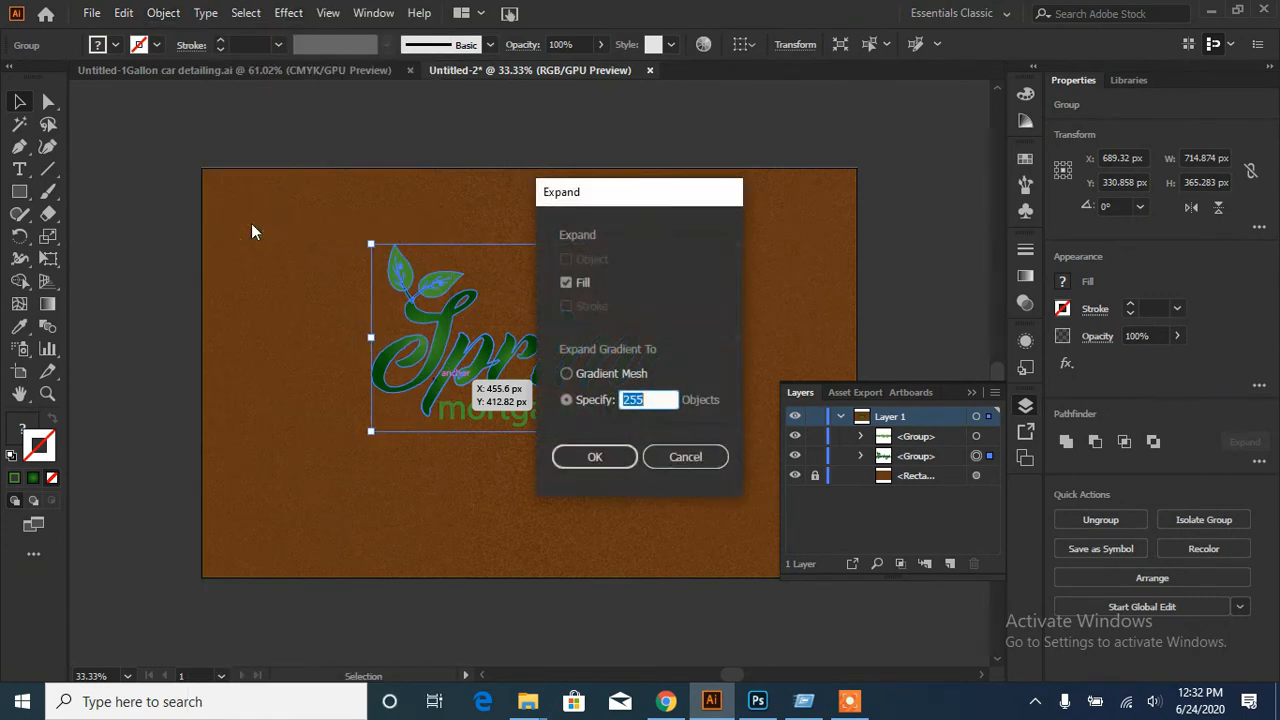
click(580, 457)
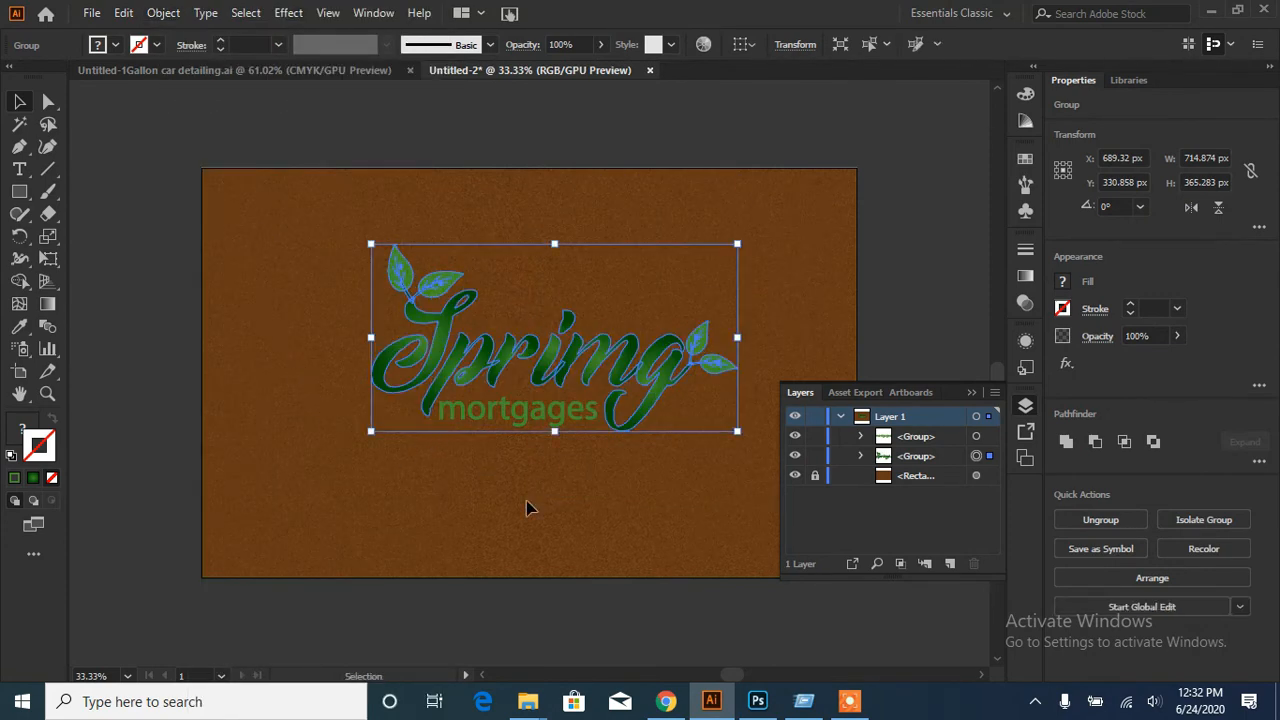
click(553, 502)
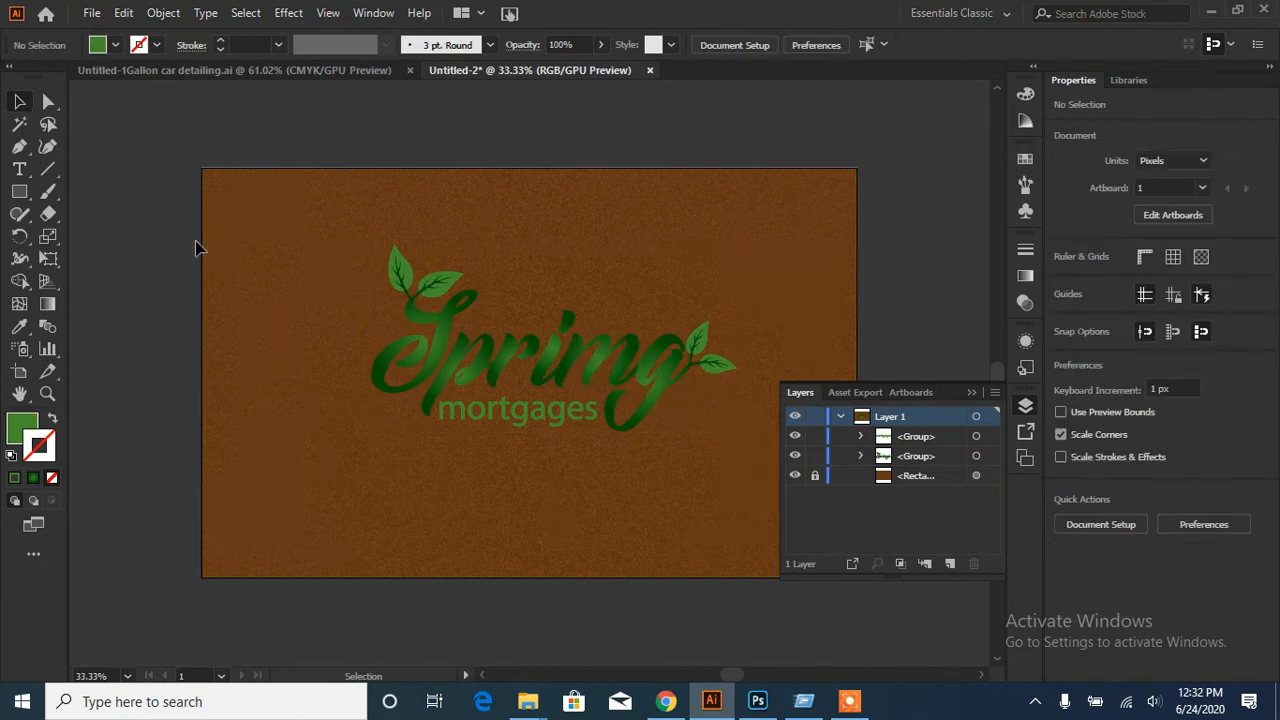
- Apply a Multiply drop shadow to the script lettering group with 75% opacity, 7 px X and Y offsets and 5 px blur
click(445, 330)
click(288, 12)
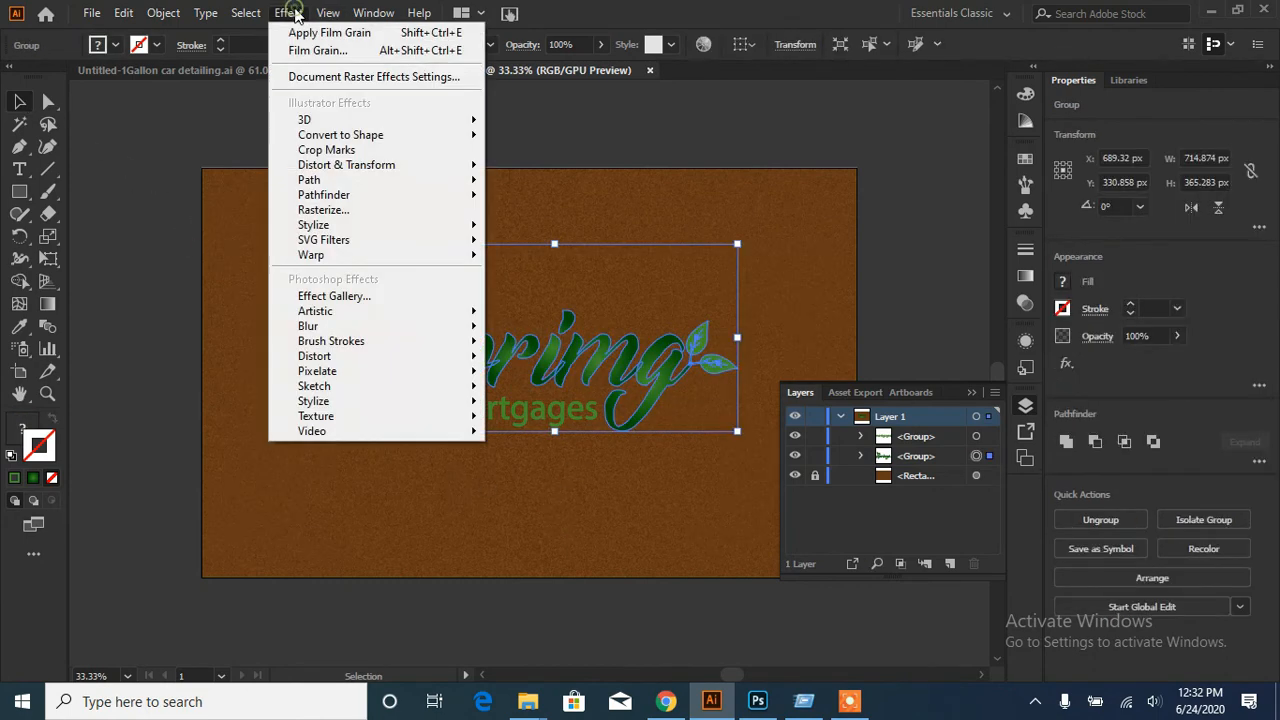
mouse_move(425, 224)
click(565, 240)
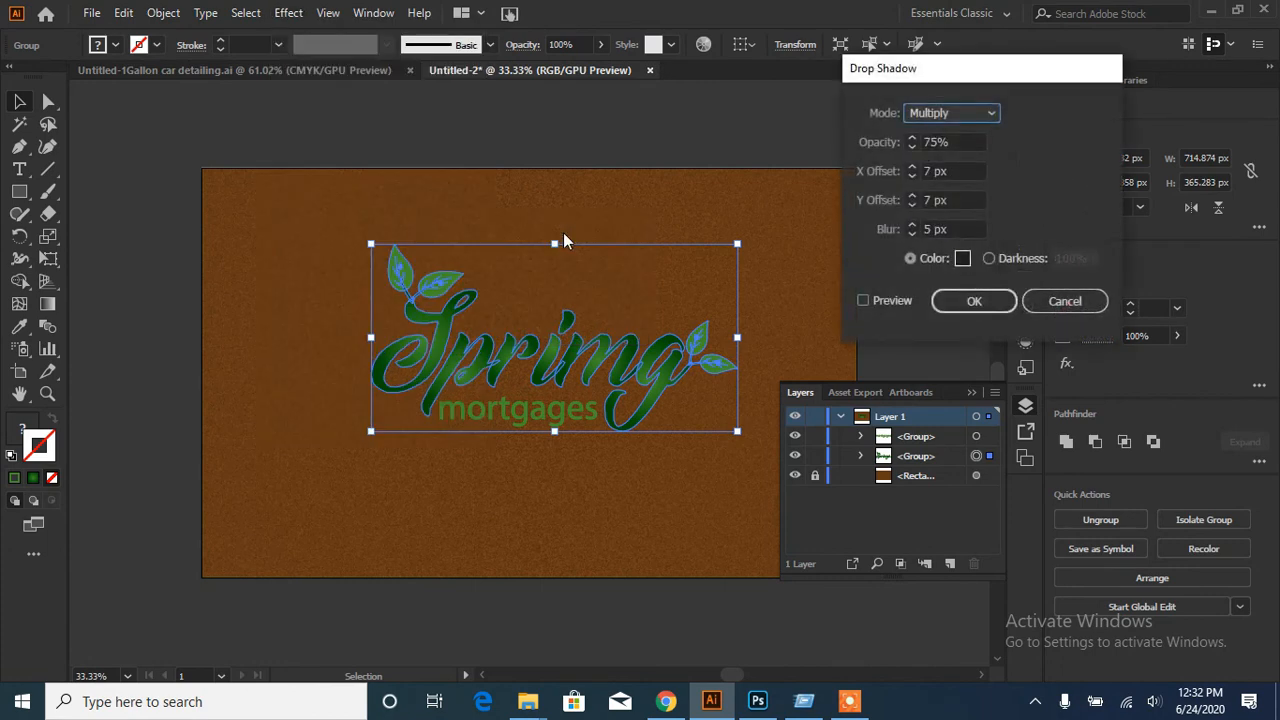
click(863, 301)
click(974, 301)
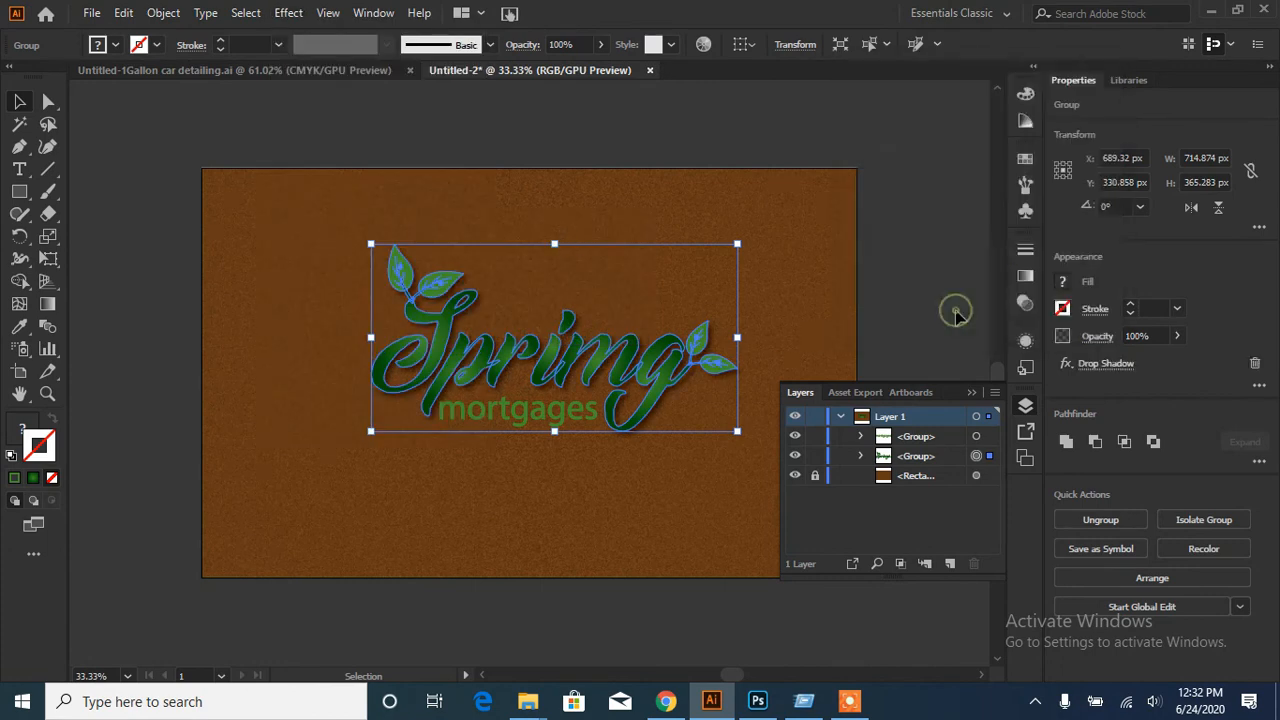
- Apply a Multiply drop shadow to the expanded "mortgages" word with 75% opacity, 7 px X and Y offsets and 5 px blur
click(567, 418)
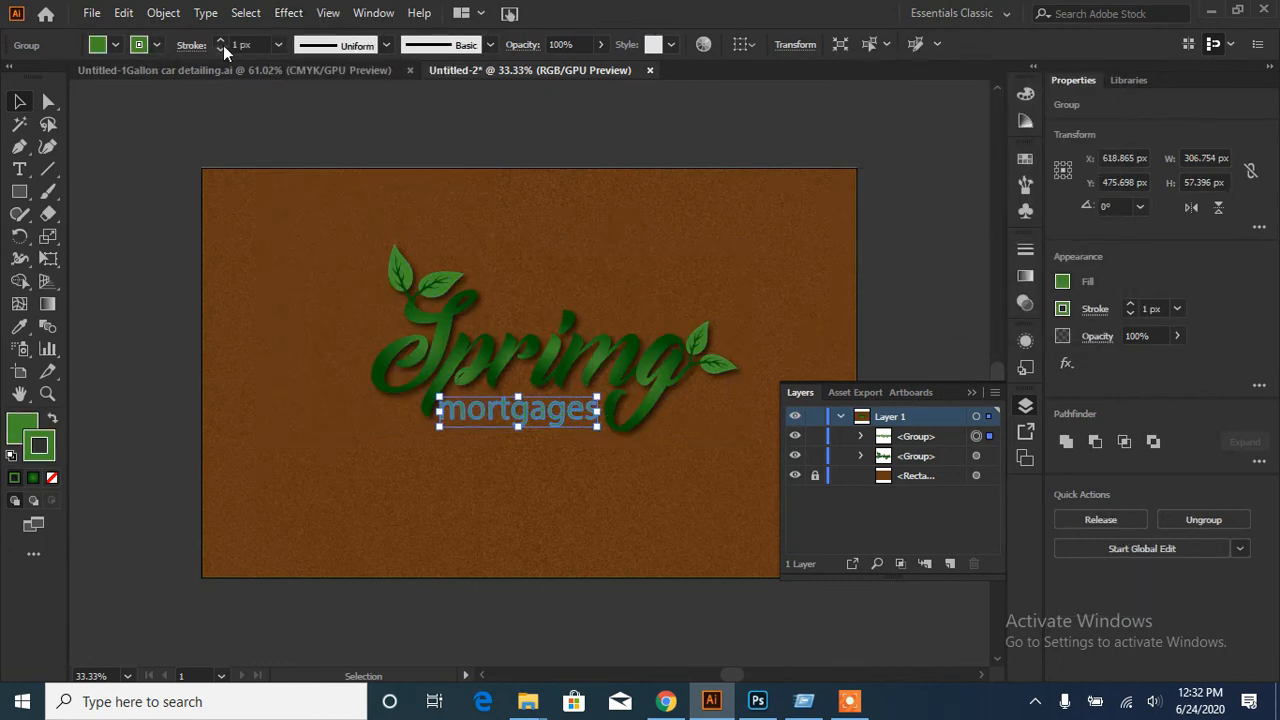
click(288, 13)
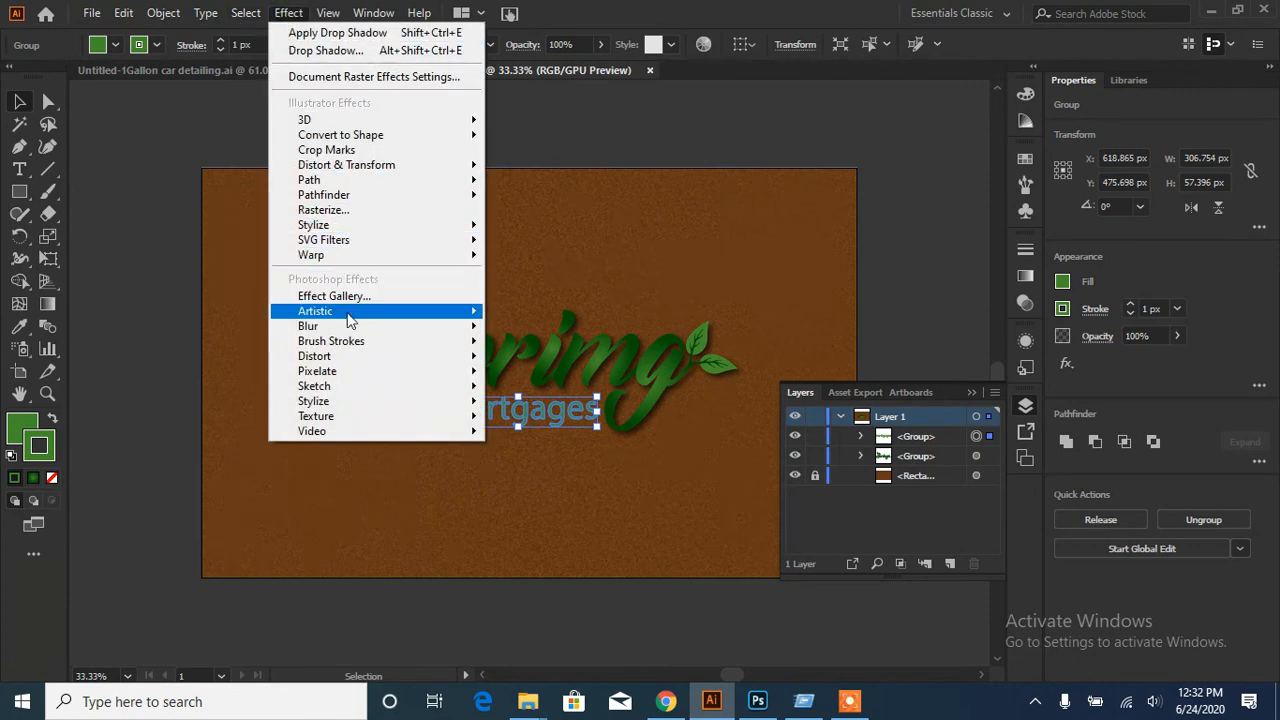
mouse_move(380, 225)
click(555, 228)
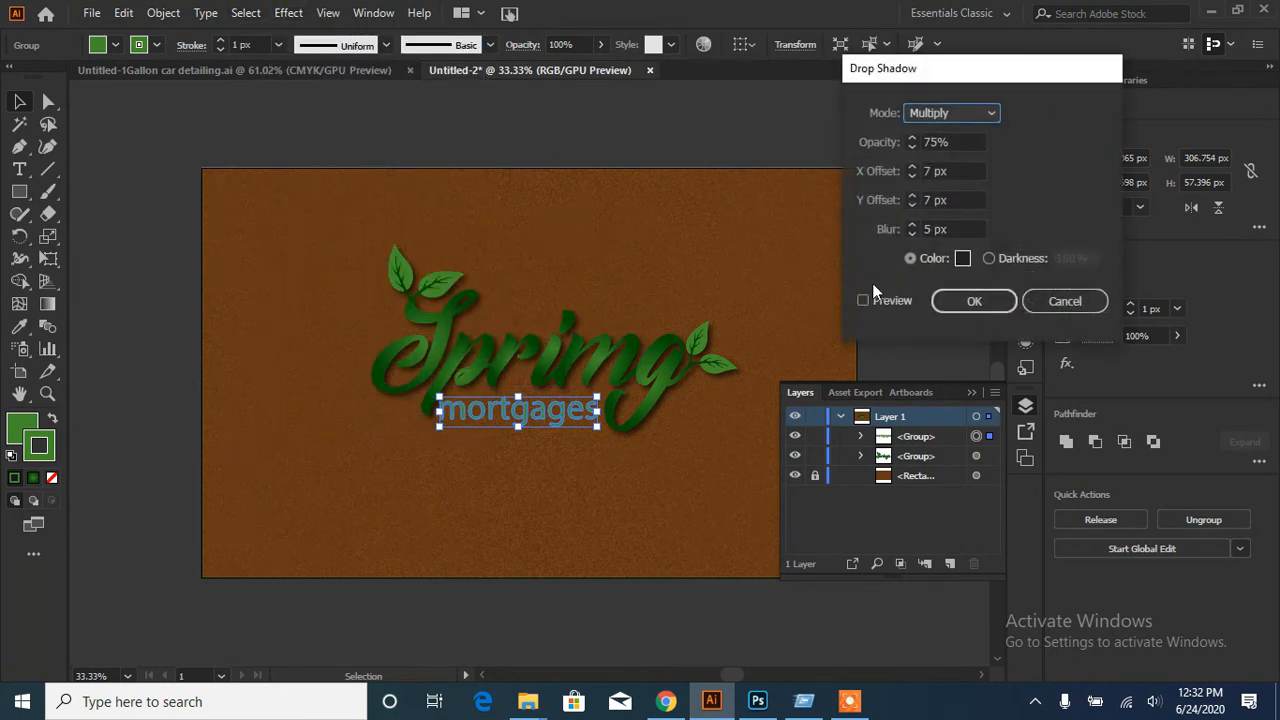
click(865, 300)
click(994, 312)
click(925, 328)
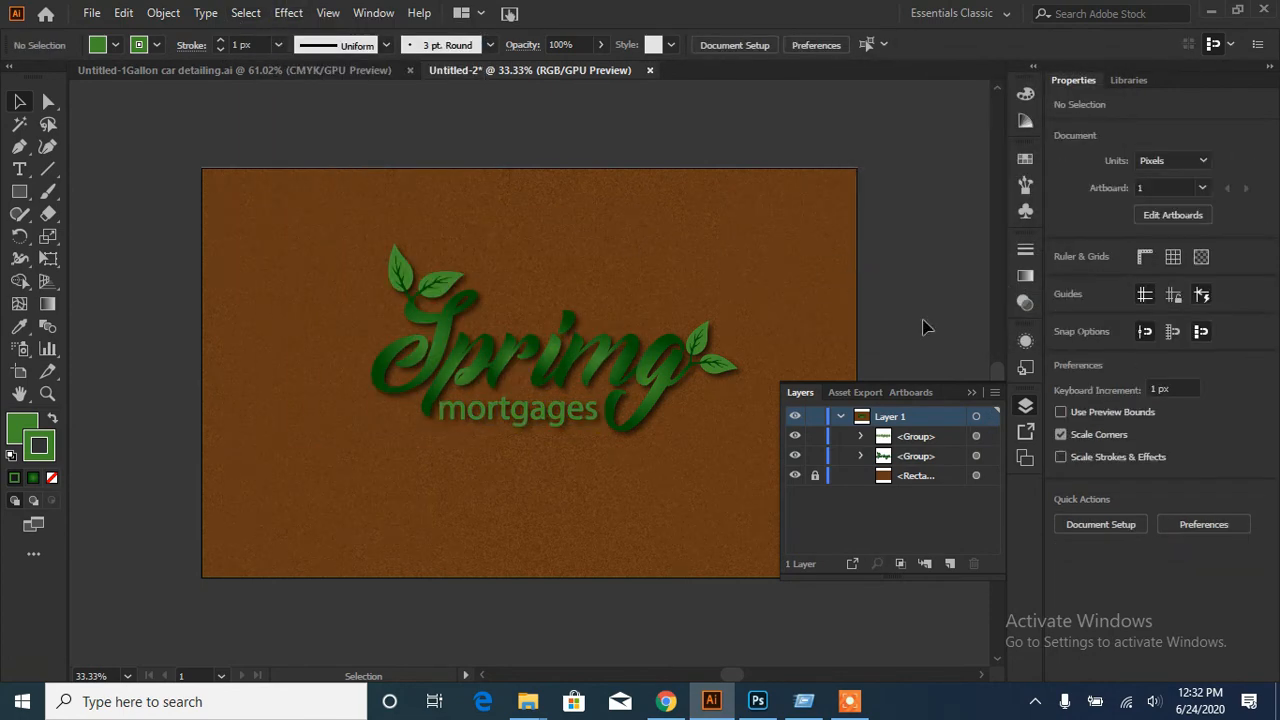
- Hide the layer list and inspect the shadowed logo on its background at 50% zoom
click(976, 393)
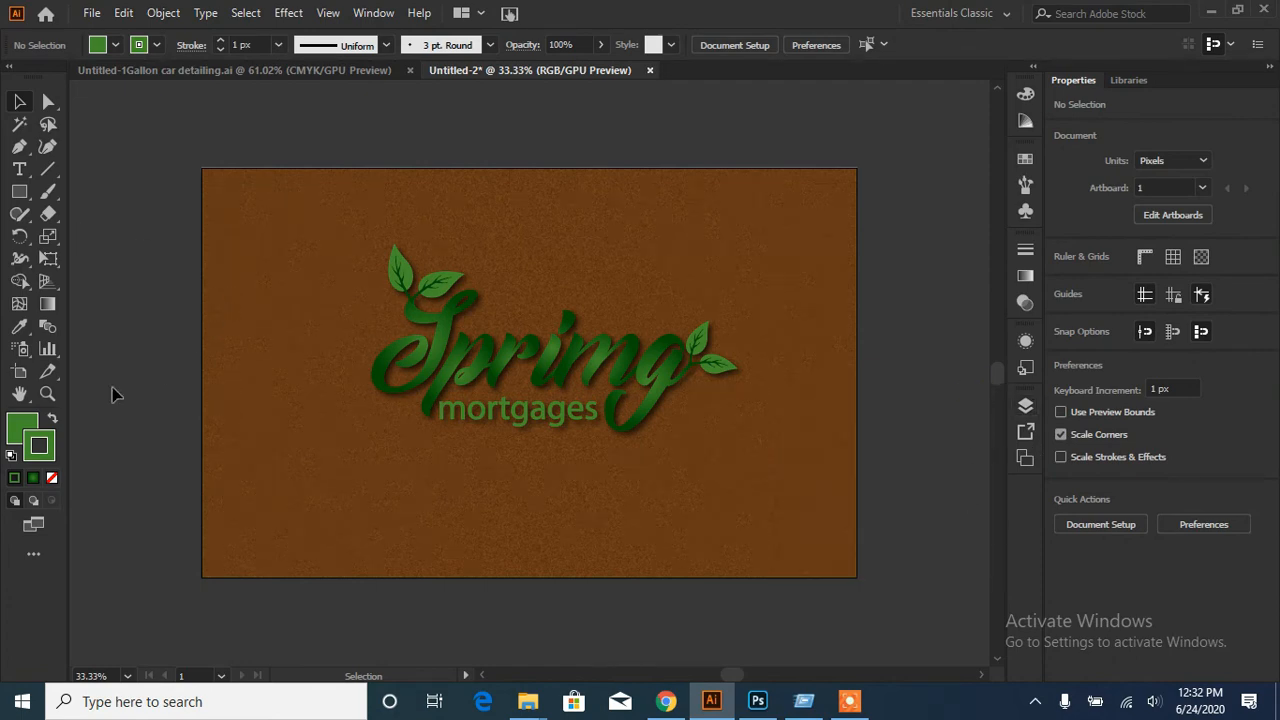
key(z)
click(527, 372)
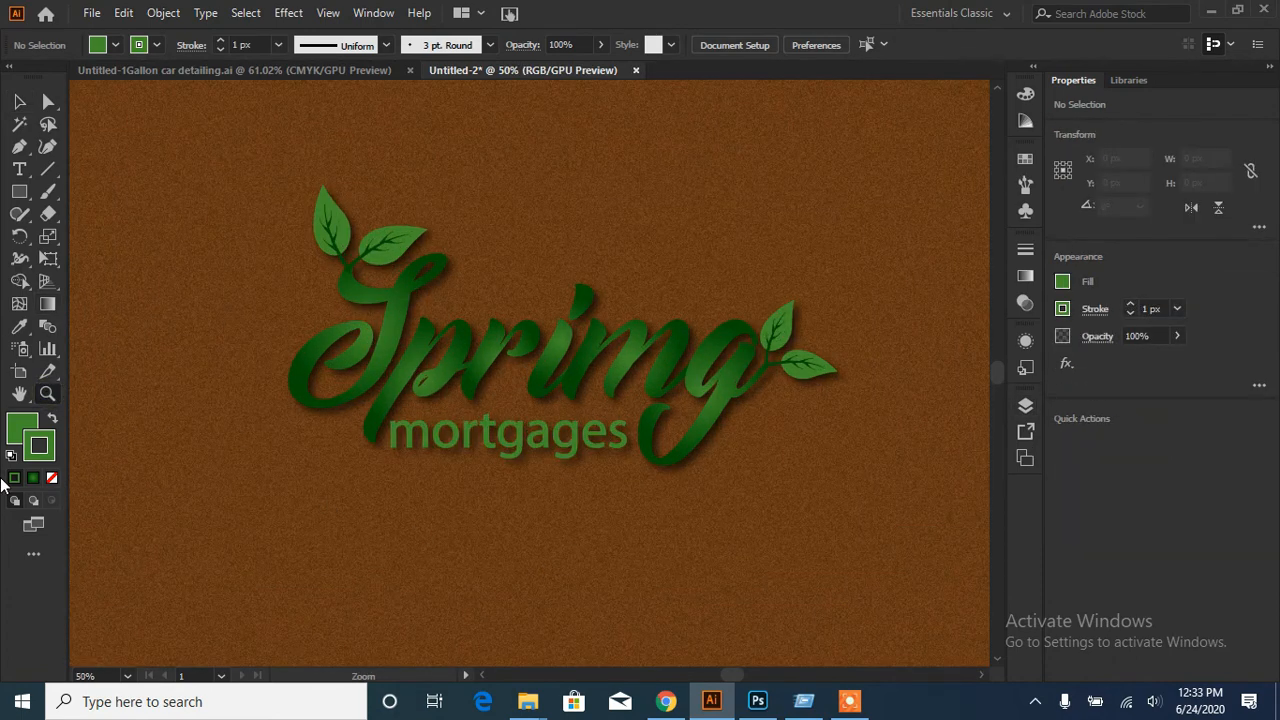